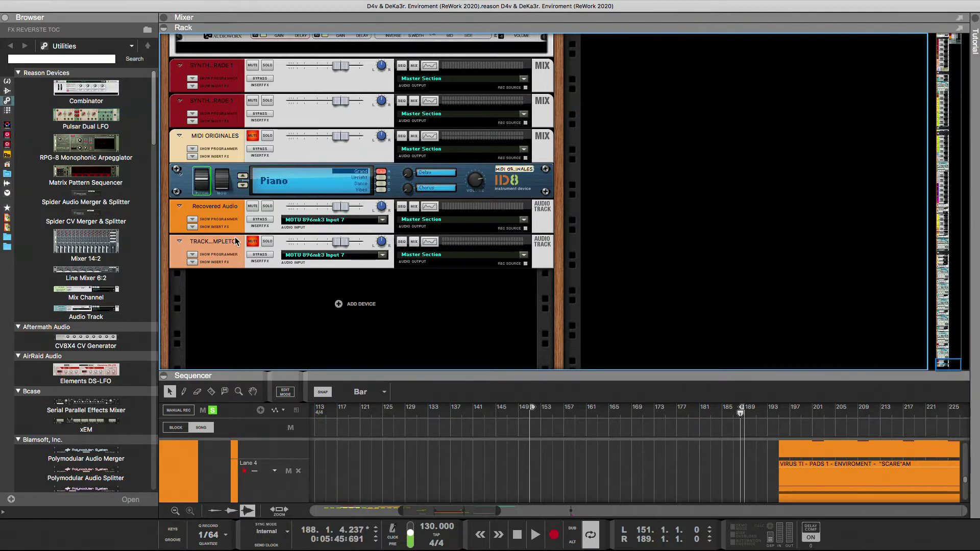
Go to the Master Section at the top of the rack, show its rear side and search the device browser for "delay"
{"action": "scroll", "coordinate": [237, 237], "scroll_direction": "up", "scroll_amount": 10}
{"action": "scroll", "coordinate": [237, 237], "scroll_direction": "up", "scroll_amount": 5}
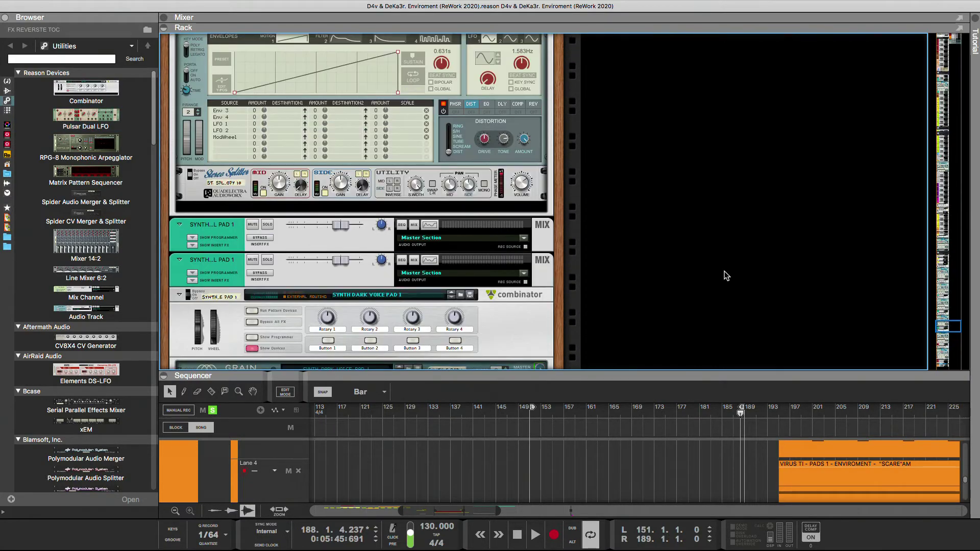
{"action": "left_click_drag", "start_coordinate": [941, 326], "coordinate": [945, 46]}
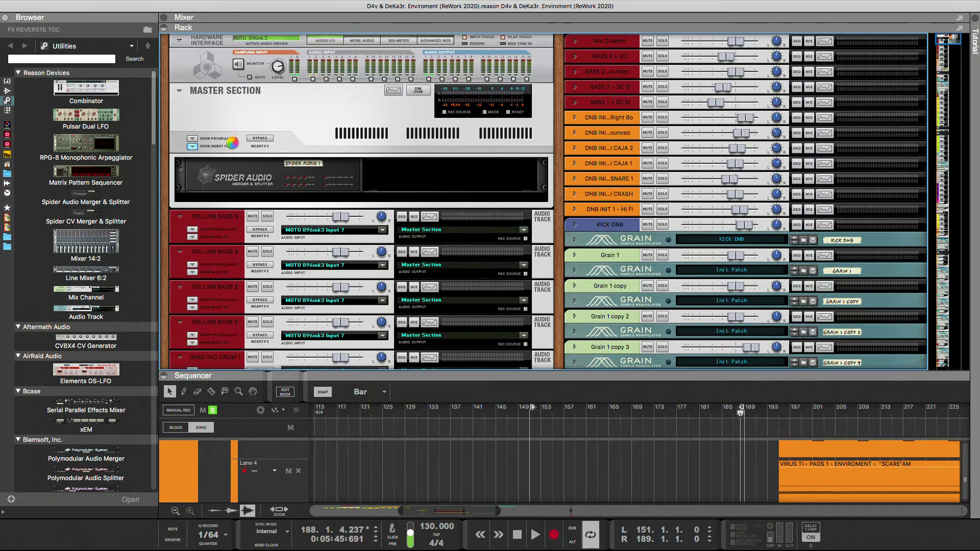
{"action": "key", "text": "Tab"}
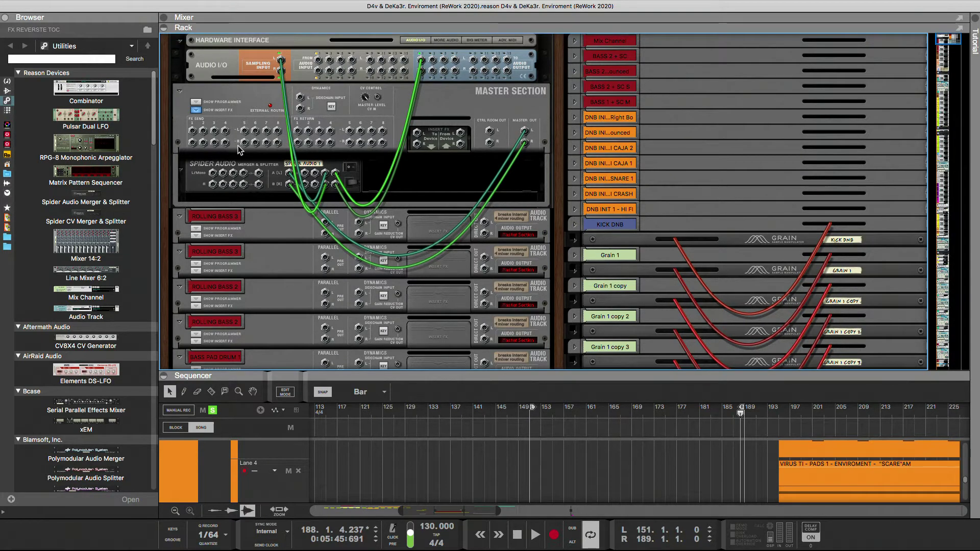
{"action": "left_click", "coordinate": [73, 60]}
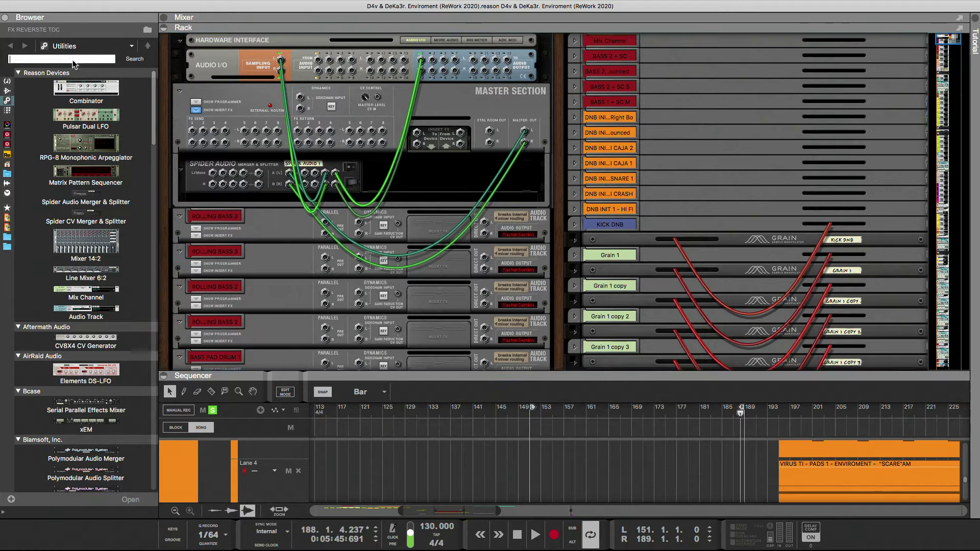
{"action": "type", "text": "de"}
{"action": "left_click", "coordinate": [7, 91]}
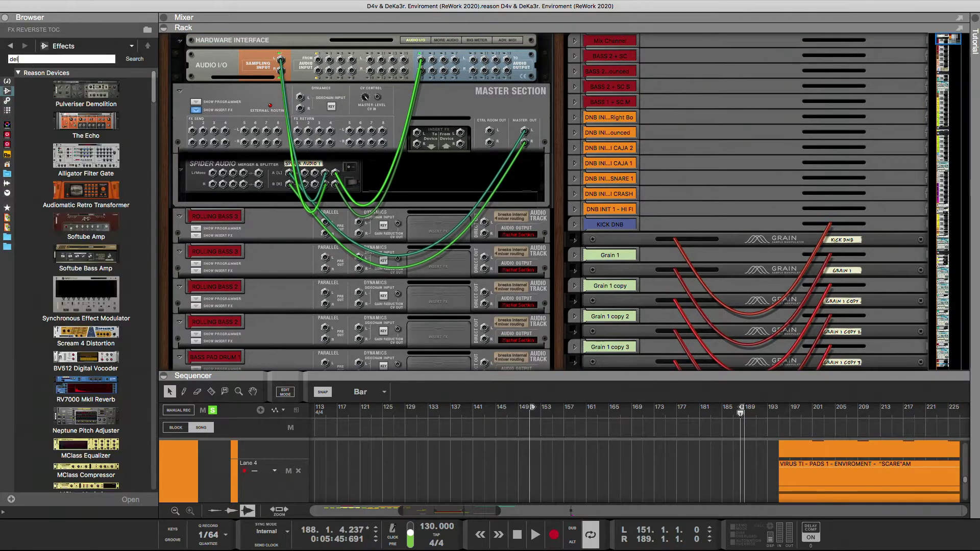
{"action": "type", "text": "lay"}
{"action": "key", "text": "Return"}
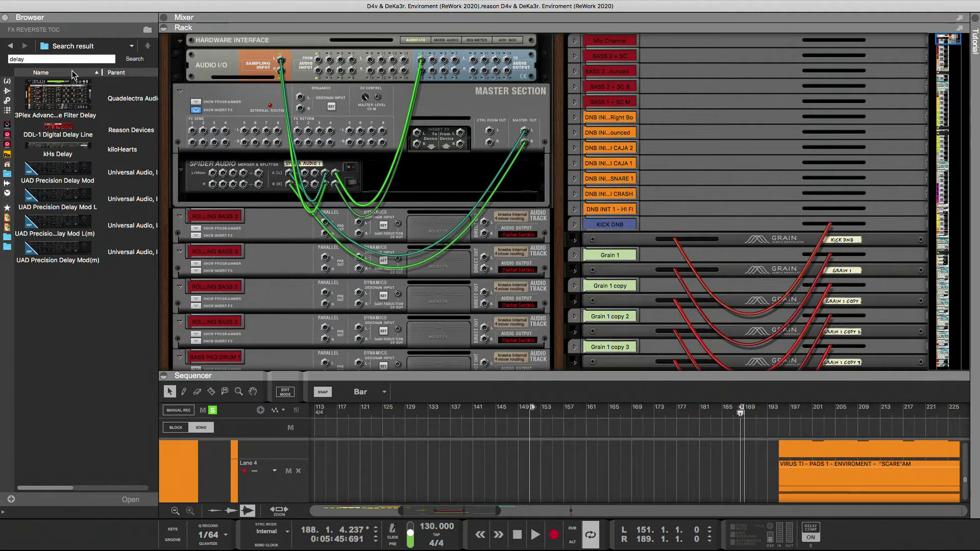
Add UAD Precision Delay Mod below the Spider Audio splitter in the Master Section's insert area and show its front
{"action": "left_click", "coordinate": [81, 141]}
{"action": "left_click_drag", "start_coordinate": [66, 173], "coordinate": [227, 201]}
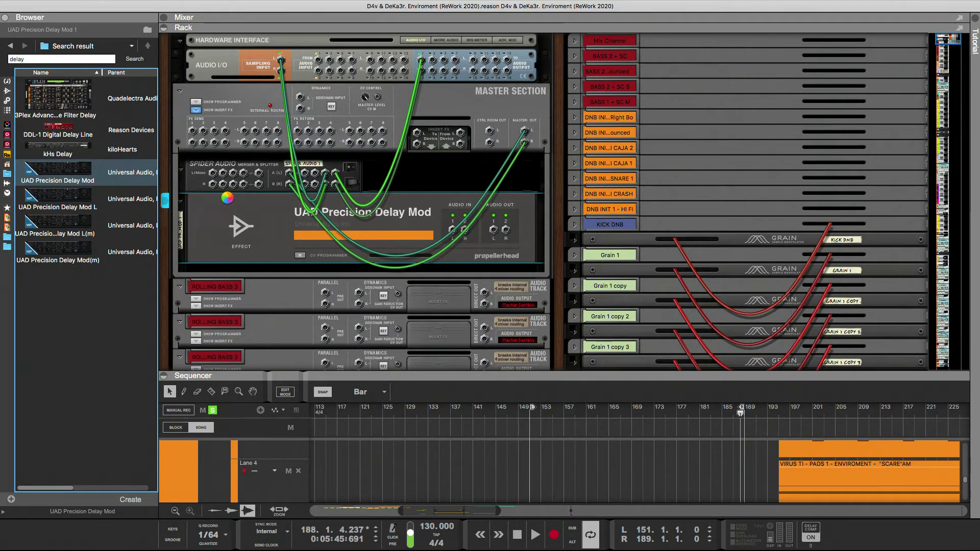
{"action": "key", "text": "Tab"}
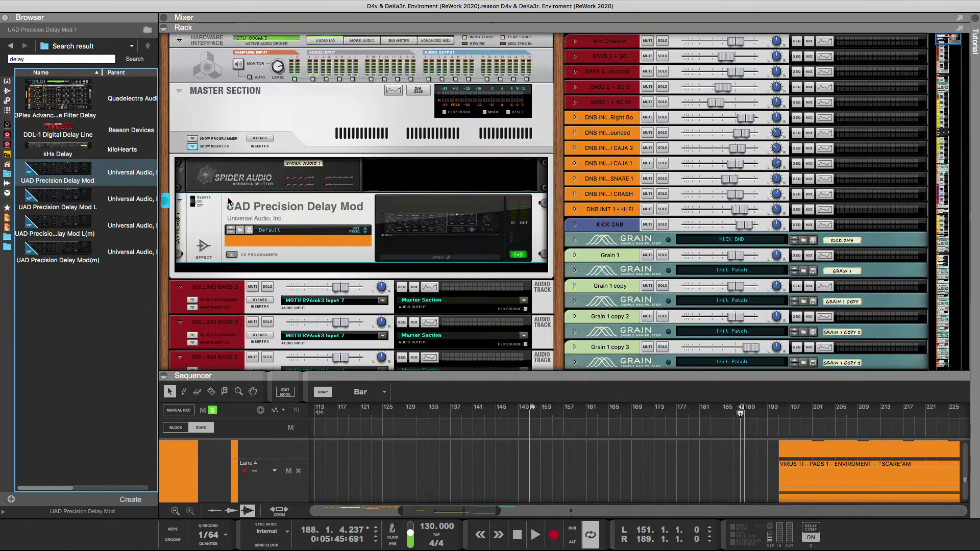
Open the UAD Precision Delay Mod interface, view its delay mode options and close it again
{"action": "left_click", "coordinate": [418, 258]}
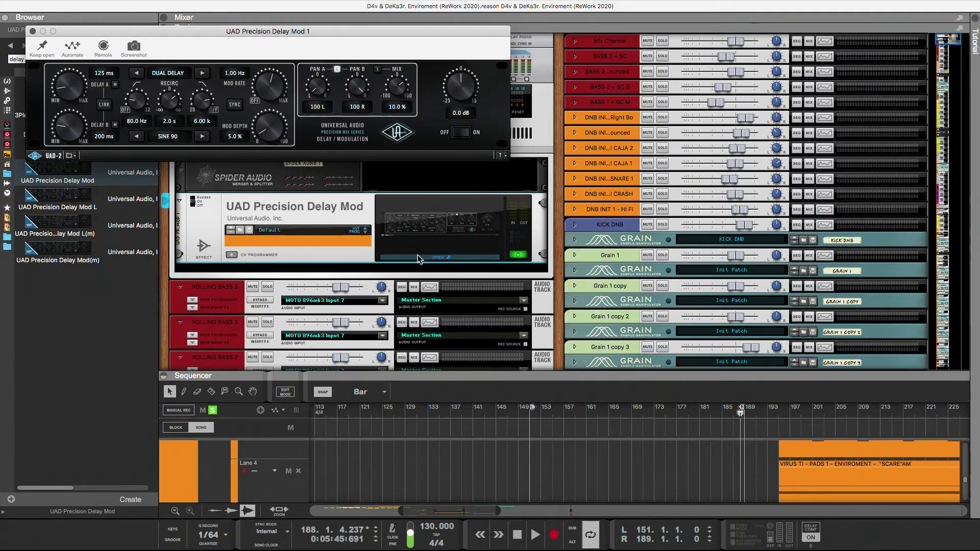
{"action": "left_click_drag", "start_coordinate": [65, 34], "coordinate": [129, 87]}
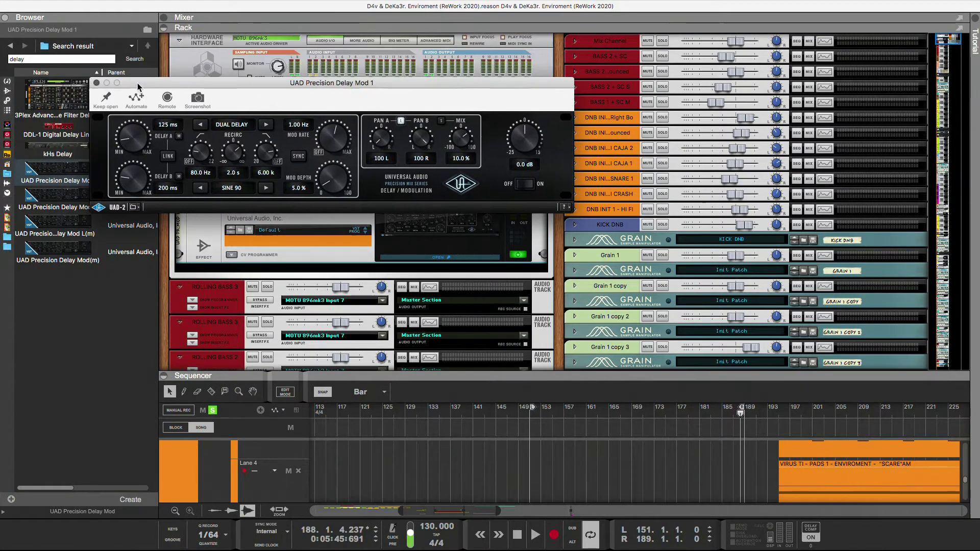
{"action": "left_click", "coordinate": [223, 125]}
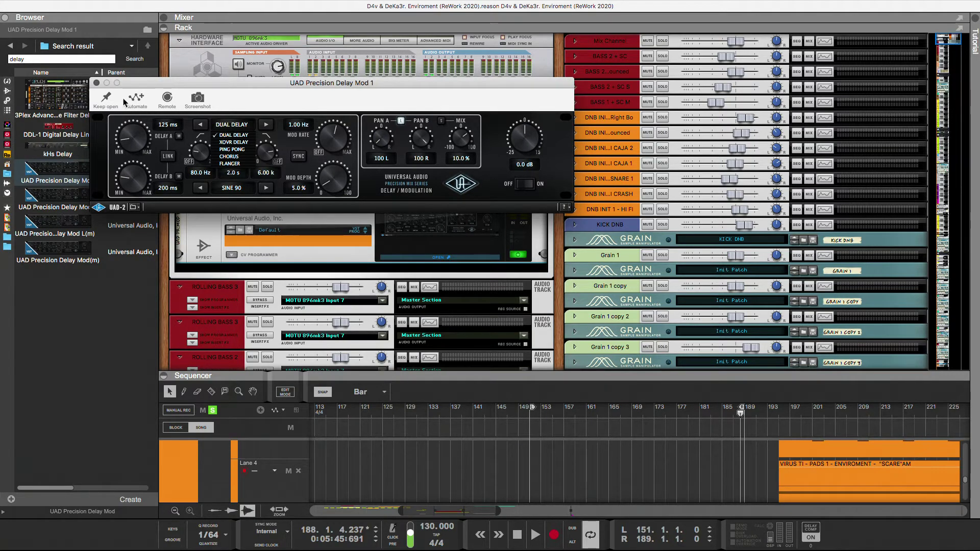
{"action": "left_click", "coordinate": [101, 86]}
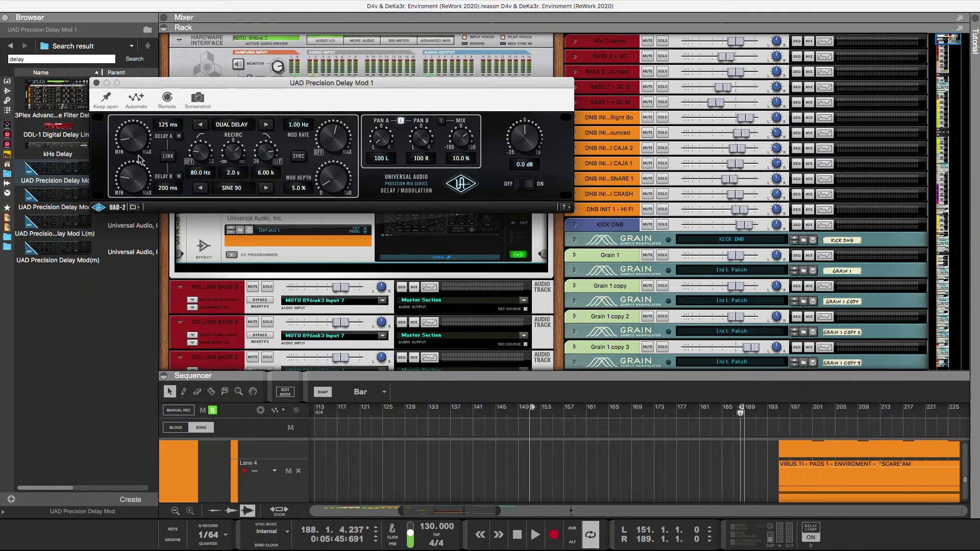
{"action": "left_click", "coordinate": [97, 83]}
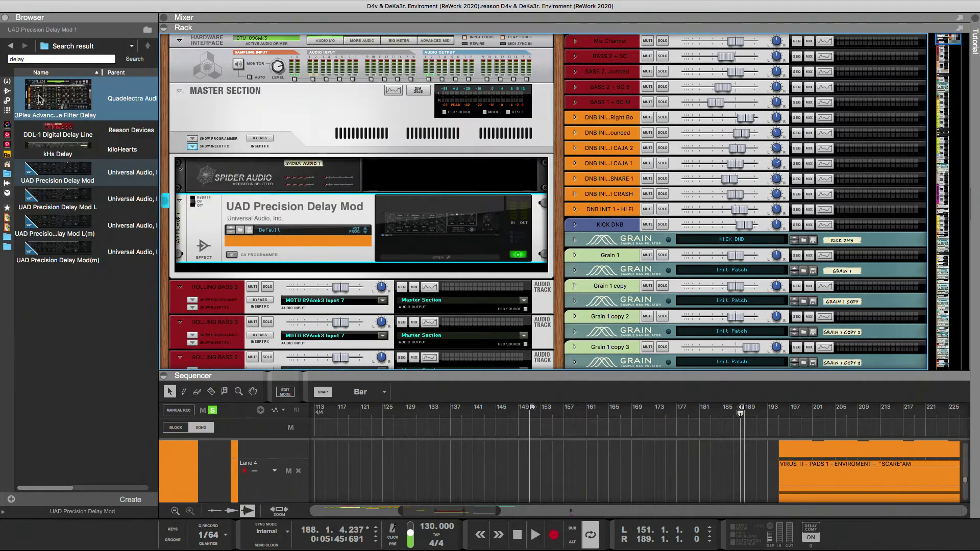
Replace the Precision Delay Mod in the Master Section's inserts with UAD Precision Reflection Engine from the effects list
{"action": "left_click", "coordinate": [6, 93]}
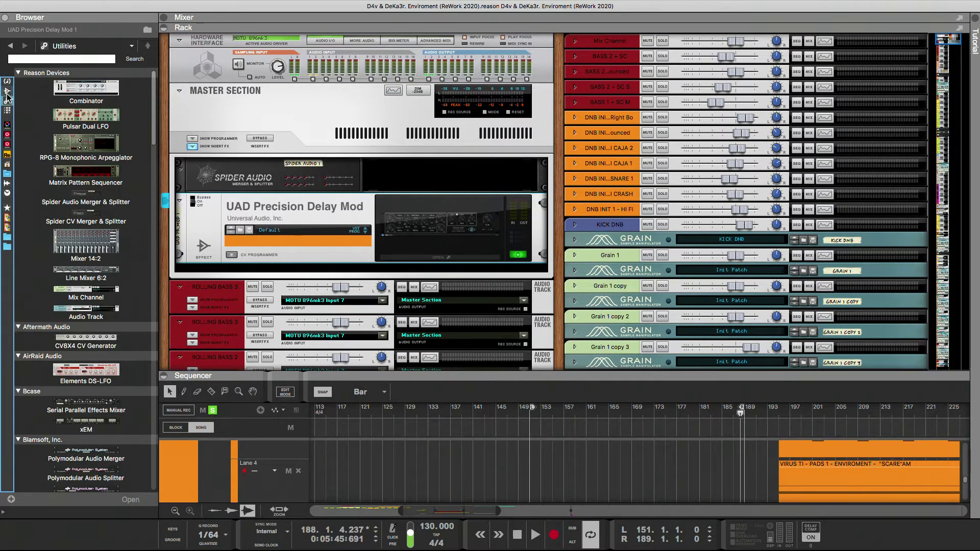
{"action": "left_click", "coordinate": [7, 91]}
{"action": "left_click_drag", "start_coordinate": [153, 81], "coordinate": [154, 395]}
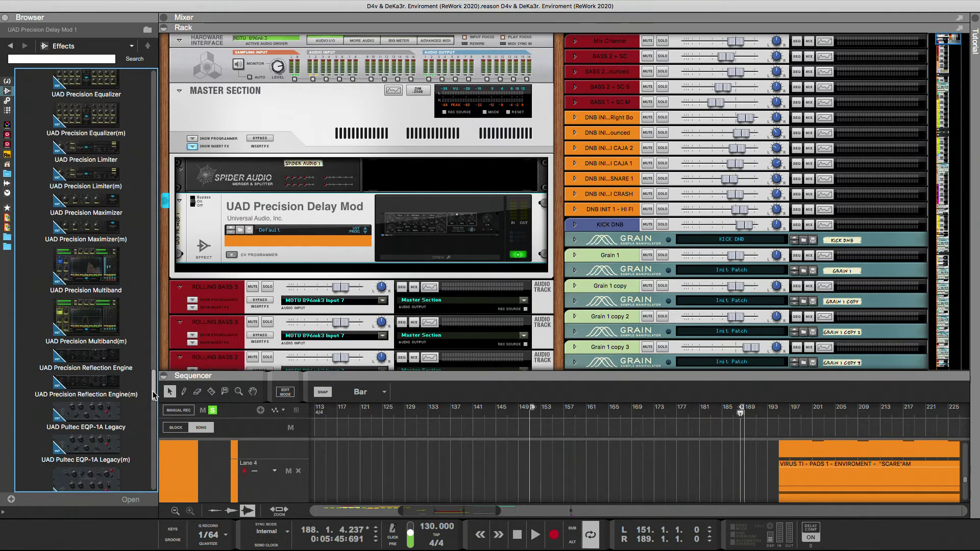
{"action": "left_click", "coordinate": [123, 372]}
{"action": "left_click_drag", "start_coordinate": [96, 364], "coordinate": [283, 216]}
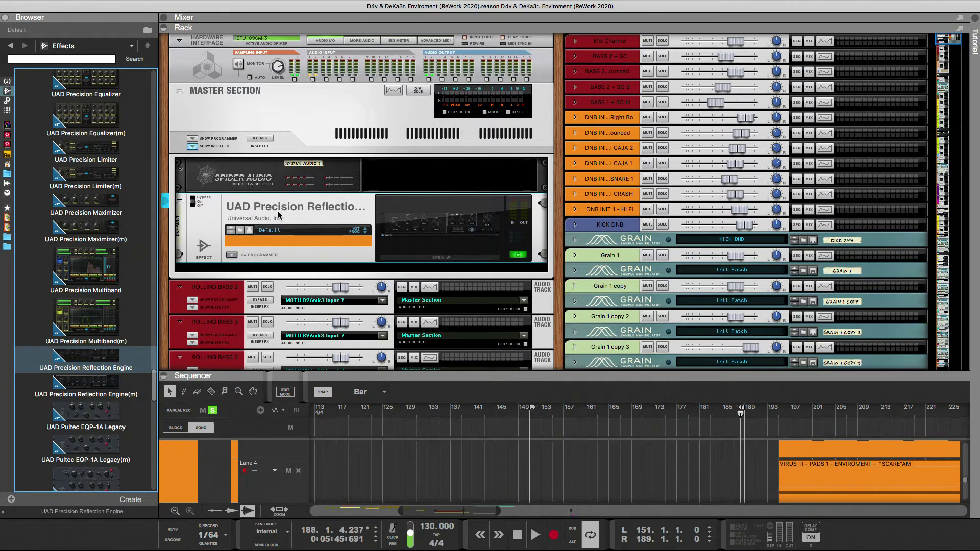
Add a Mixer 14:2 between the Spider Audio splitter and the UAD Precision Reflection Engine
{"action": "key", "text": "Tab"}
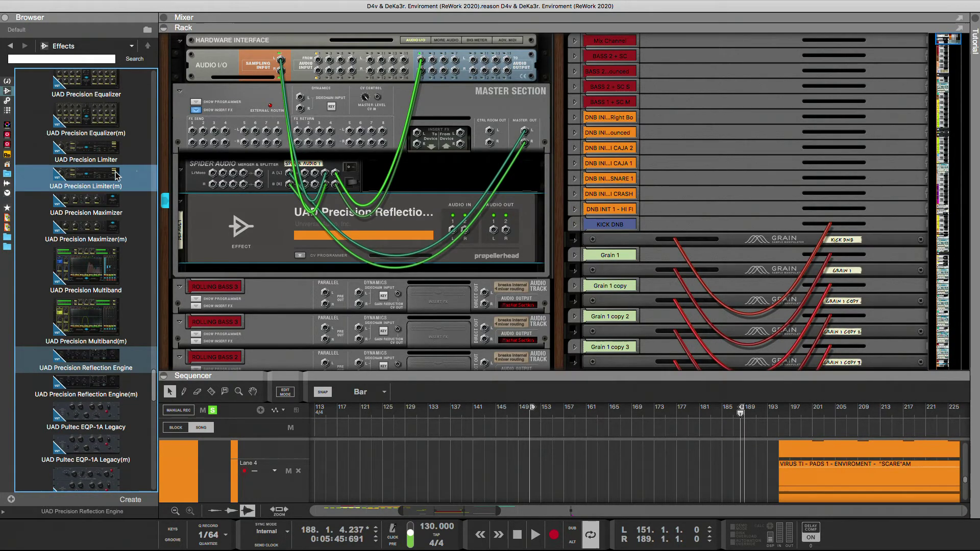
{"action": "left_click", "coordinate": [7, 81]}
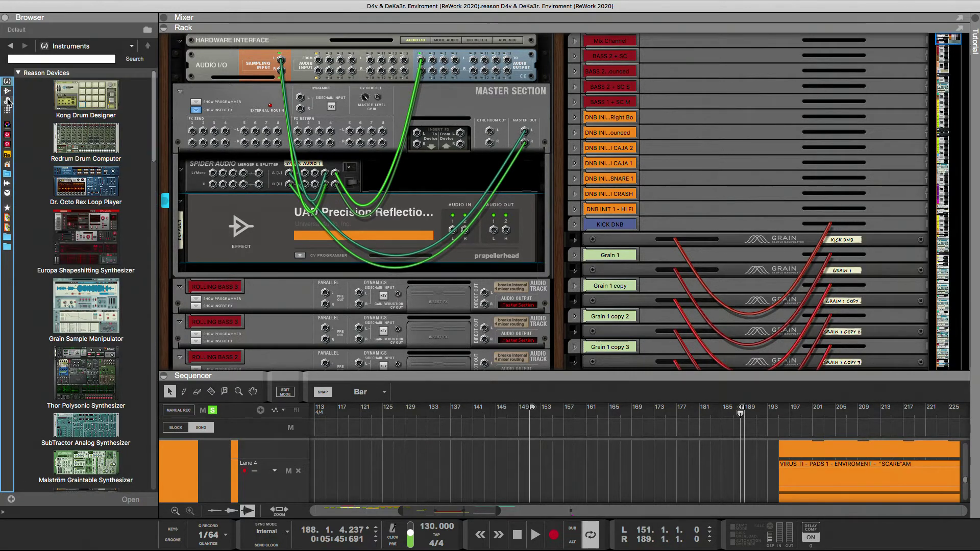
{"action": "left_click", "coordinate": [8, 100]}
{"action": "left_click_drag", "start_coordinate": [79, 240], "coordinate": [305, 199]}
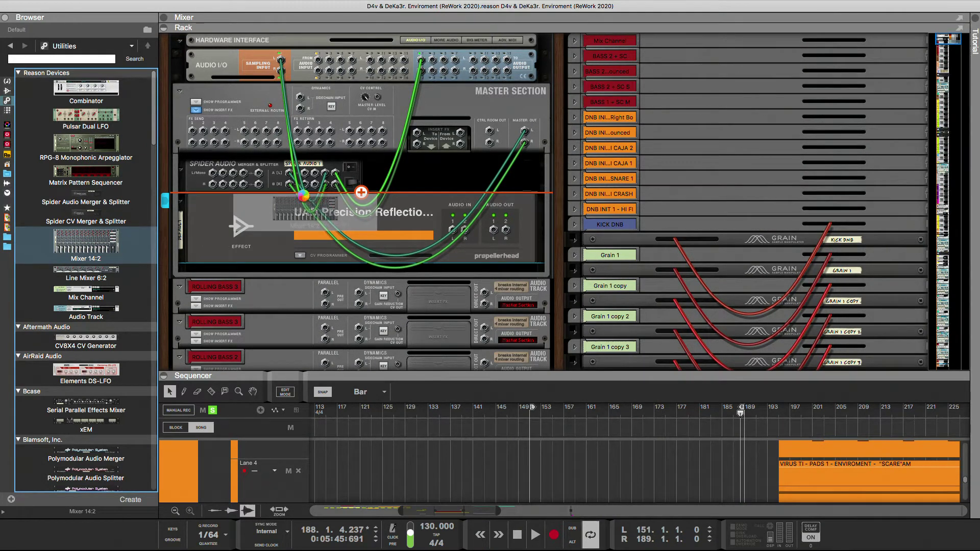
Cable the mixer's master output to the Master Section's From Insert FX inputs and its aux 4 send to FX Return 8
{"action": "left_click_drag", "start_coordinate": [504, 215], "coordinate": [461, 133]}
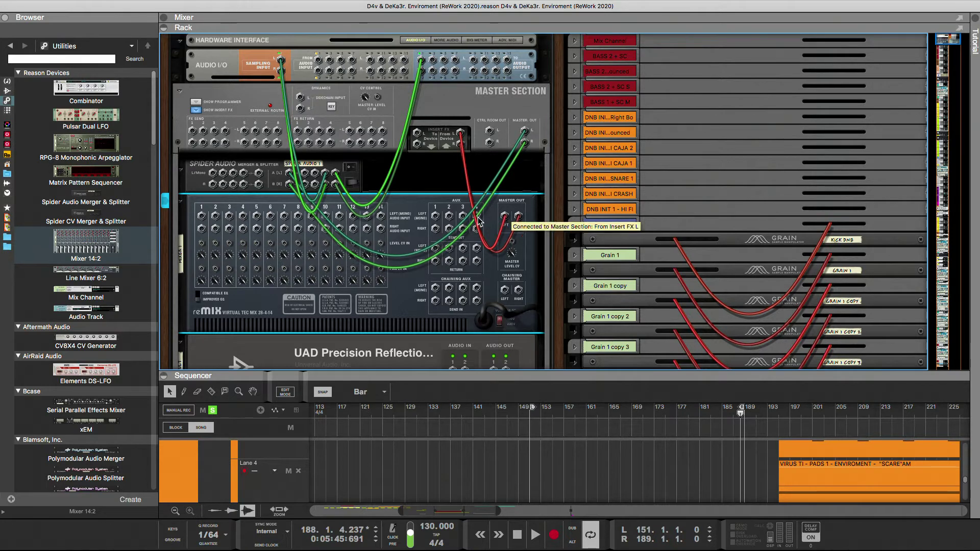
{"action": "left_click_drag", "start_coordinate": [478, 221], "coordinate": [384, 133]}
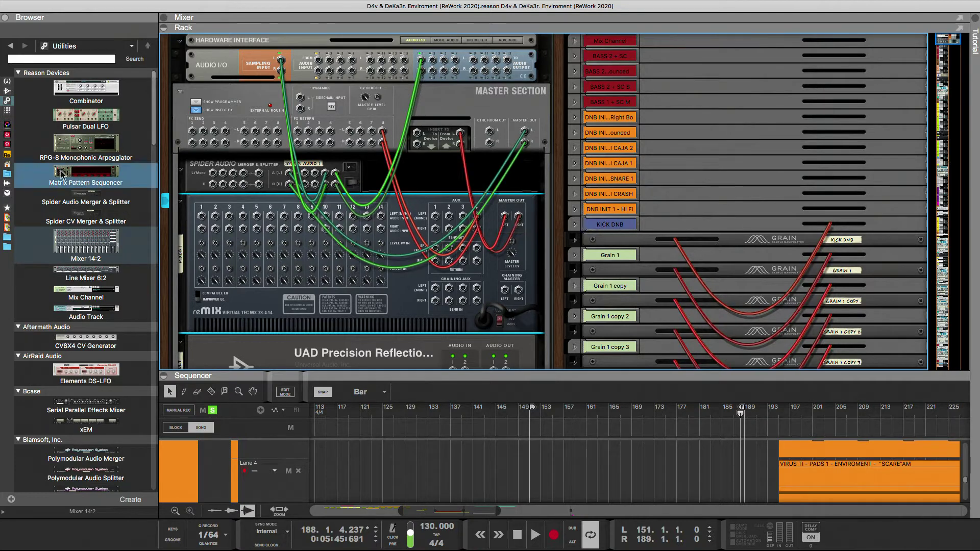
Add UAD DreamVerb from the effects list between the Spider Audio splitter and the Mixer 14:2
{"action": "left_click", "coordinate": [7, 109]}
{"action": "left_click", "coordinate": [7, 90]}
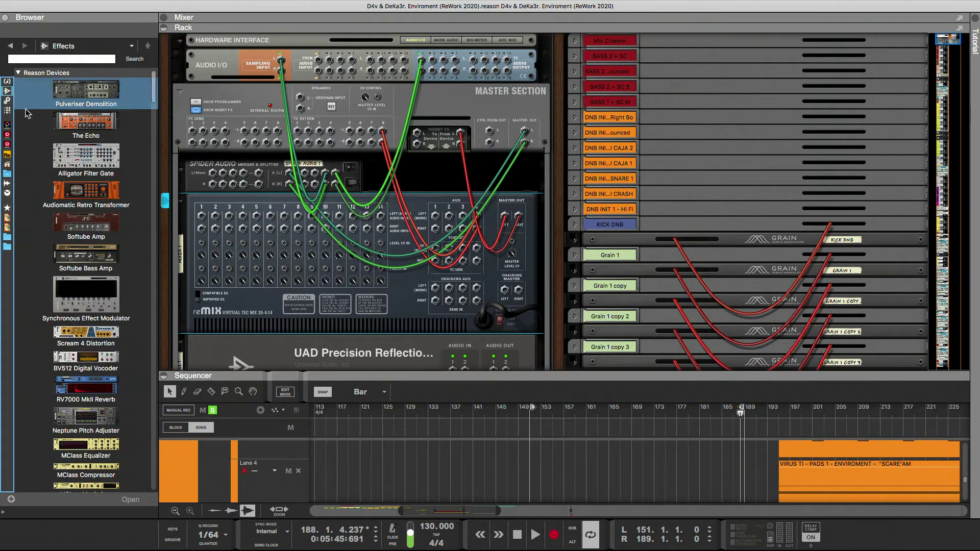
{"action": "scroll", "coordinate": [102, 224], "scroll_direction": "down", "scroll_amount": 20}
{"action": "scroll", "coordinate": [105, 226], "scroll_direction": "down", "scroll_amount": 20}
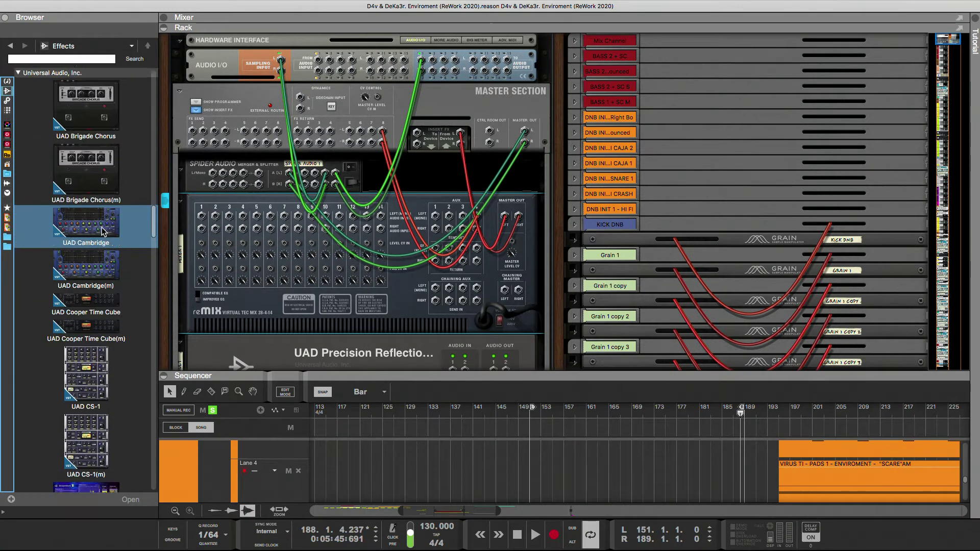
{"action": "scroll", "coordinate": [102, 231], "scroll_direction": "down", "scroll_amount": 8}
{"action": "left_click_drag", "start_coordinate": [92, 217], "coordinate": [291, 214]}
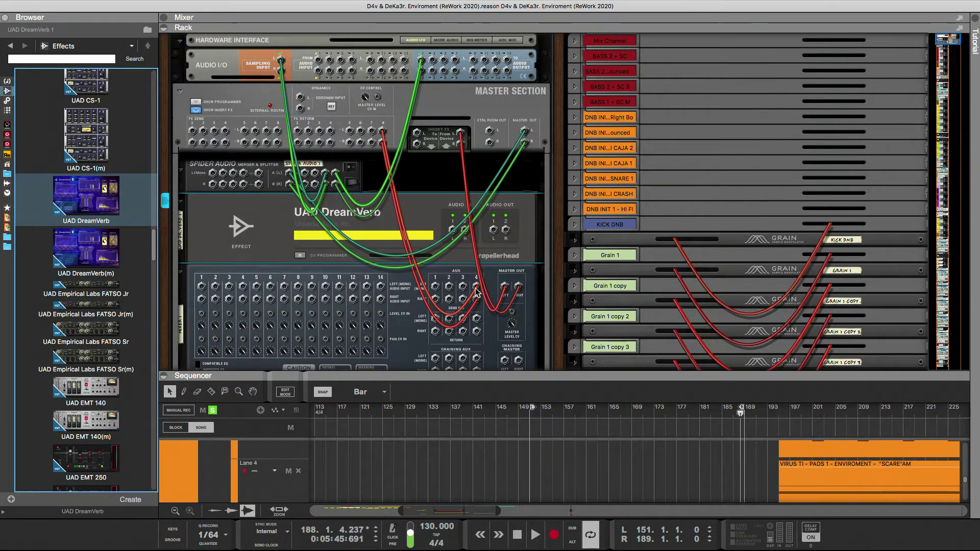
Route the Master Section's FX Send 8 into the DreamVerb inputs and try cabling the DreamVerb output to mixer channel 14
{"action": "left_click_drag", "start_coordinate": [449, 286], "coordinate": [447, 226]}
{"action": "left_click_drag", "start_coordinate": [448, 284], "coordinate": [278, 132]}
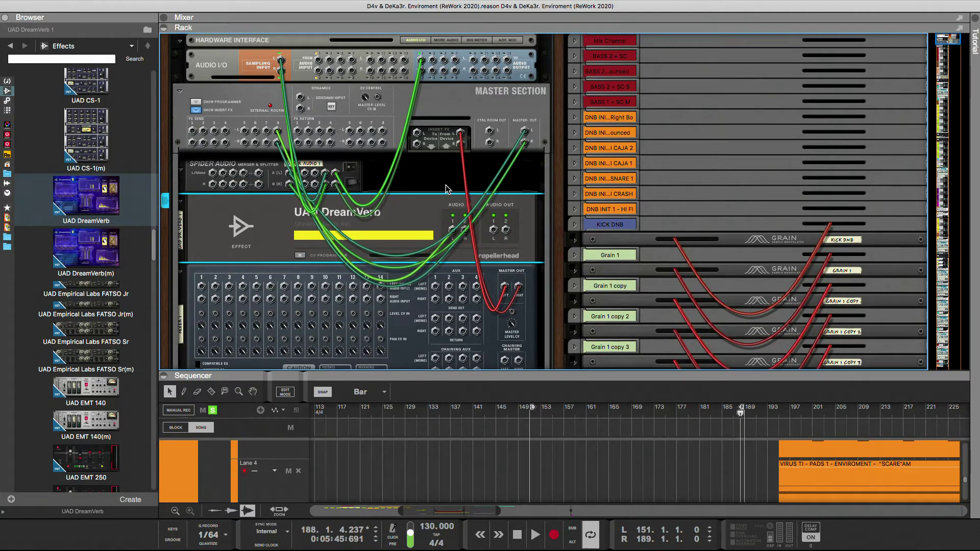
{"action": "left_click_drag", "start_coordinate": [493, 233], "coordinate": [382, 286]}
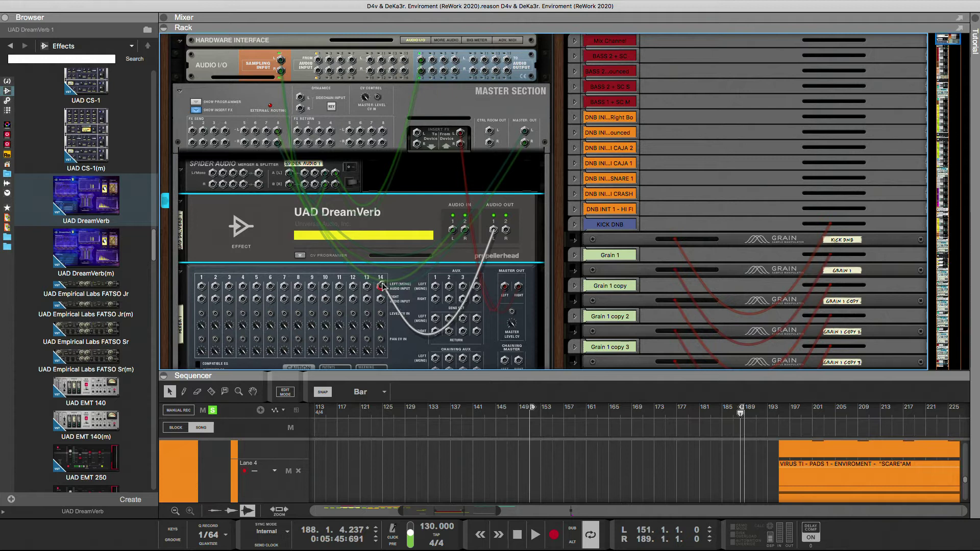
{"action": "left_click_drag", "start_coordinate": [402, 279], "coordinate": [407, 280]}
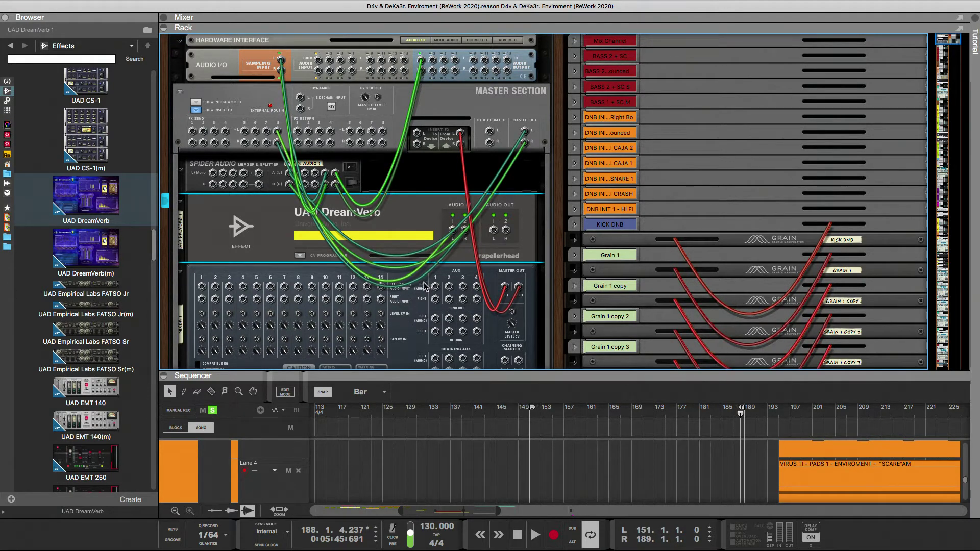
{"action": "key", "text": "l"}
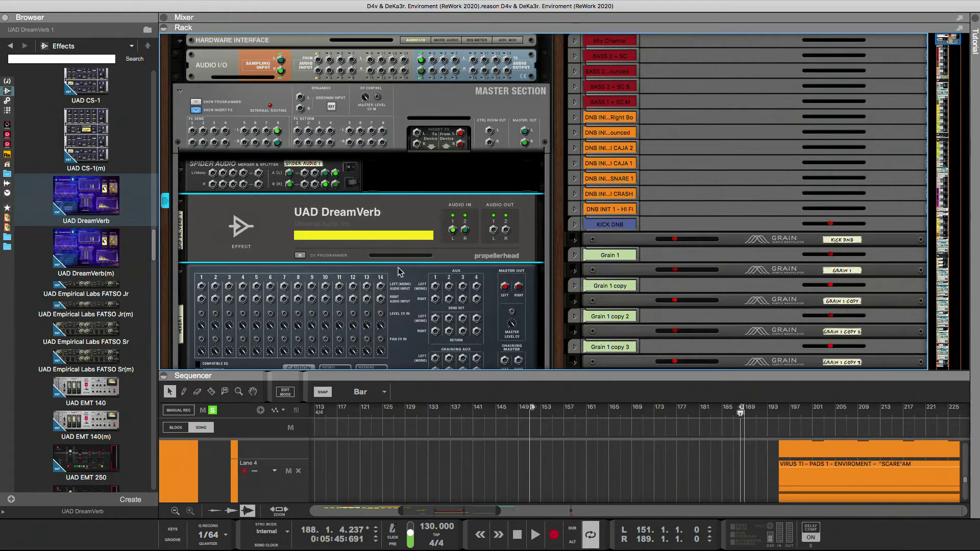
{"action": "key", "text": "l"}
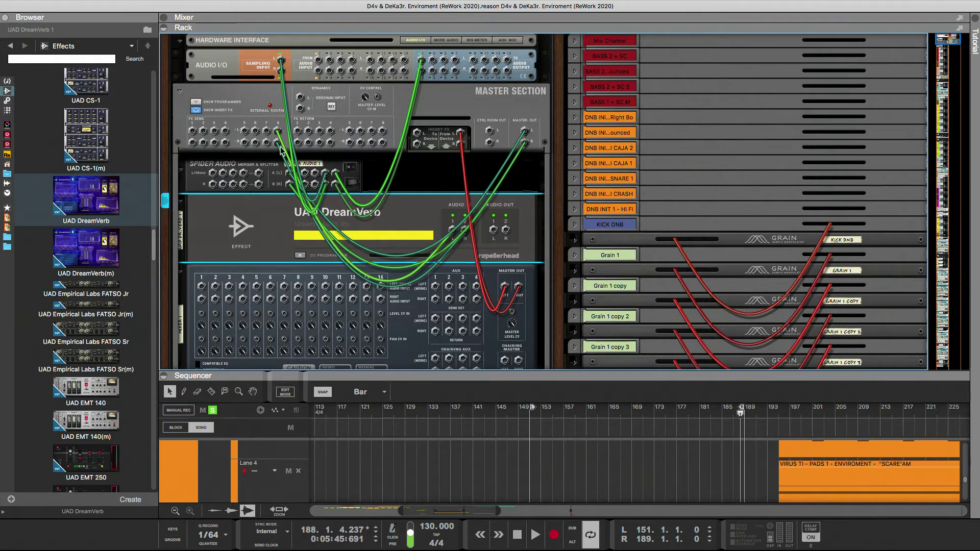
Connect FX Send 8 to mixer channel 14, and patch DreamVerb between the mixer's aux 4 send and return
{"action": "left_click_drag", "start_coordinate": [279, 133], "coordinate": [381, 287]}
{"action": "scroll", "coordinate": [427, 306], "scroll_direction": "down", "scroll_amount": 2}
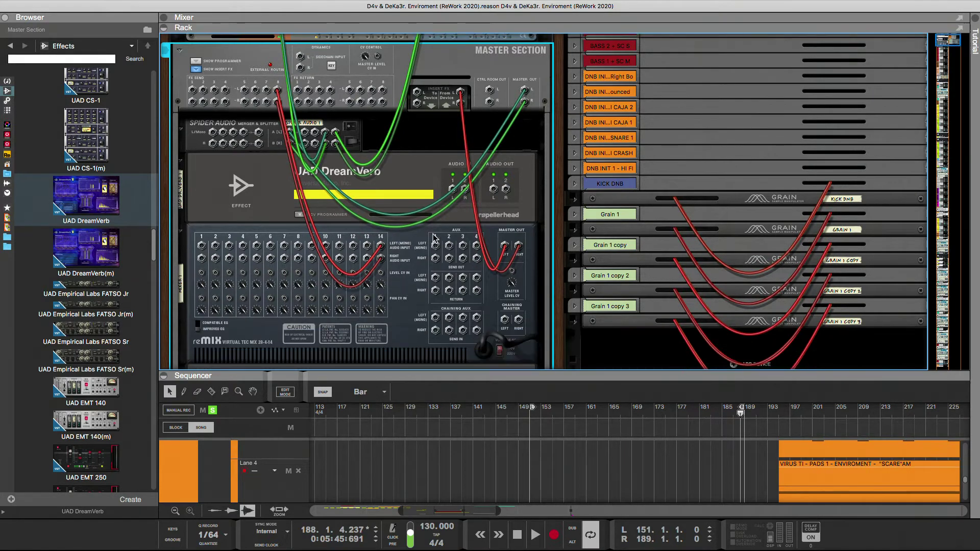
{"action": "left_click_drag", "start_coordinate": [450, 196], "coordinate": [470, 292]}
{"action": "left_click_drag", "start_coordinate": [493, 189], "coordinate": [380, 246]}
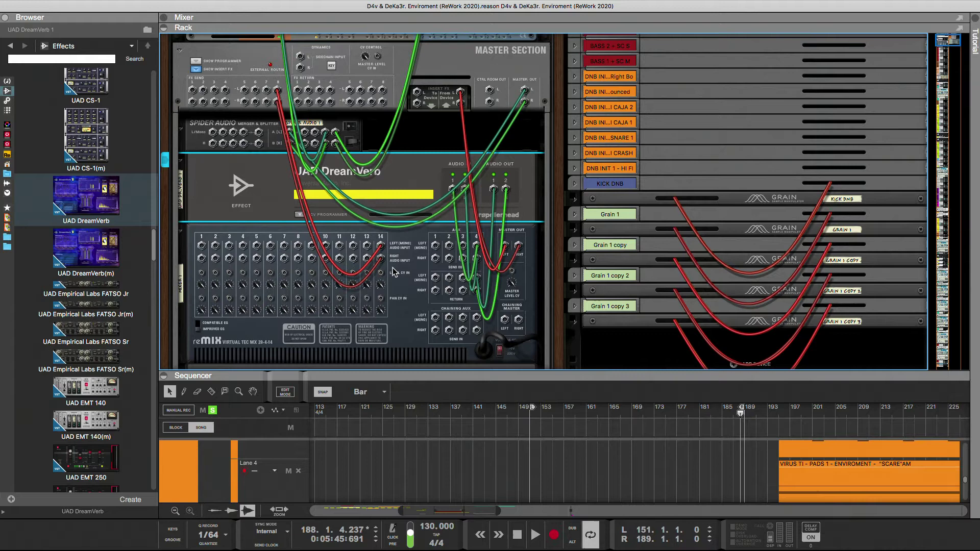
Switch aux 4 on mixer channel 14 to pre-fader and set its send level to 100
{"action": "key", "text": "Tab"}
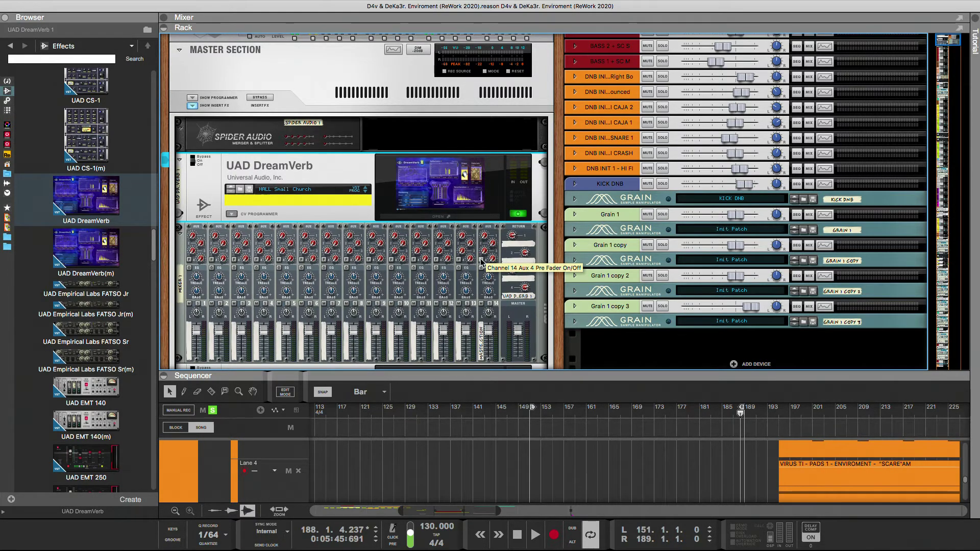
{"action": "key", "text": "Tab"}
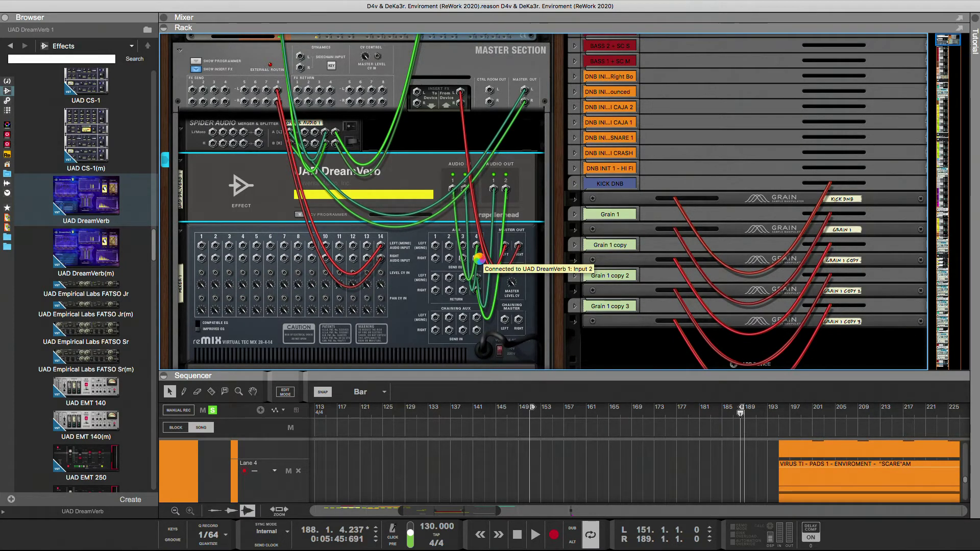
{"action": "key", "text": "Tab"}
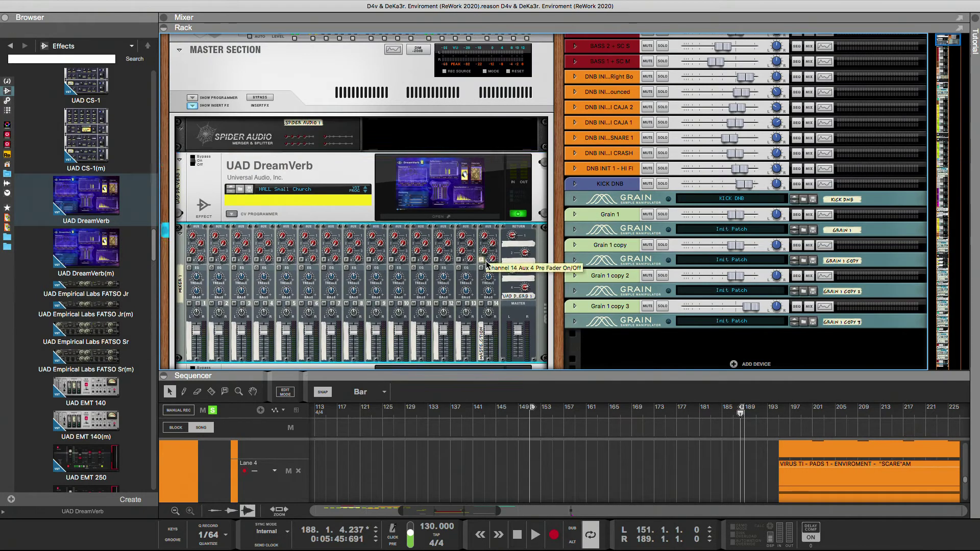
{"action": "left_click_drag", "start_coordinate": [493, 263], "coordinate": [506, 211]}
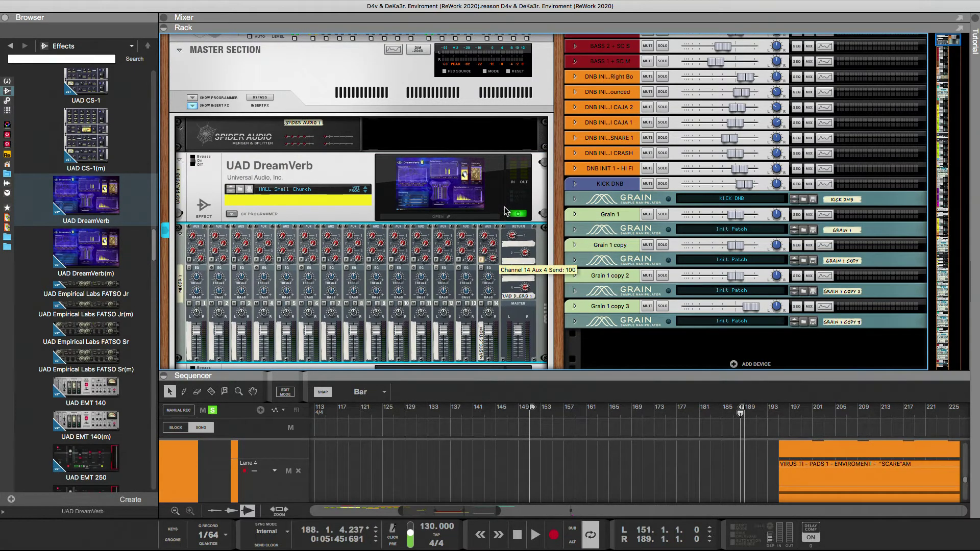
Load the PLATE Big Slap preset from the 8-Plates folder into UAD DreamVerb
{"action": "double_click", "coordinate": [484, 213]}
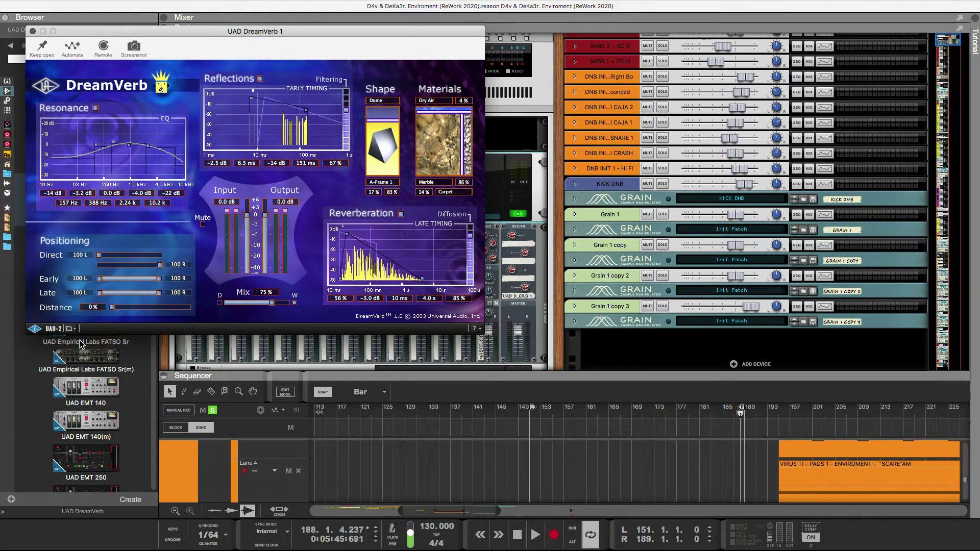
{"action": "left_click", "coordinate": [69, 329]}
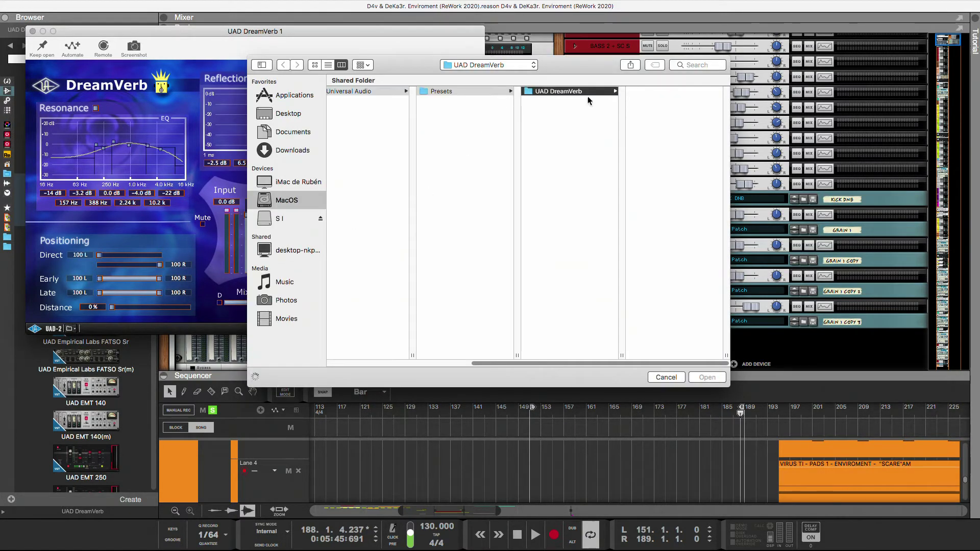
{"action": "left_click", "coordinate": [663, 147]}
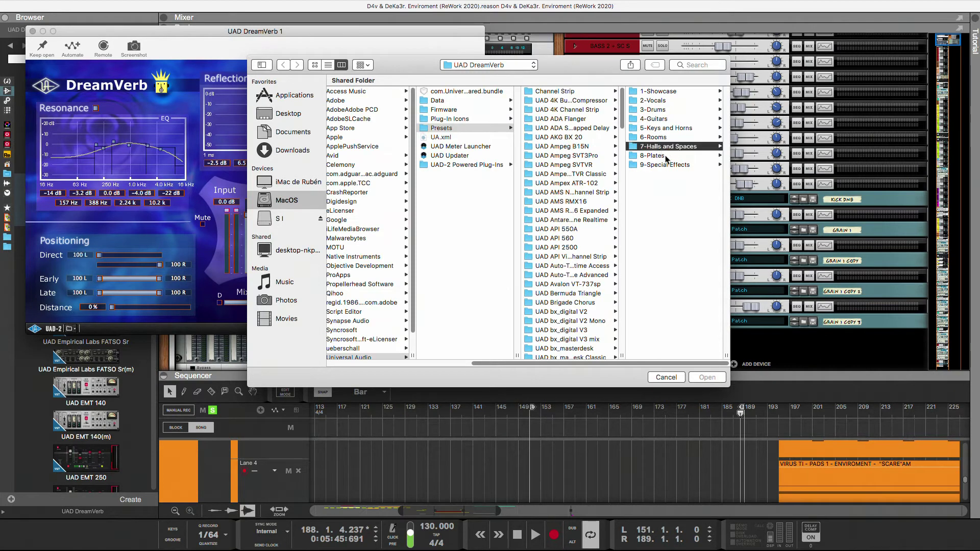
{"action": "left_click", "coordinate": [613, 156]}
{"action": "double_click", "coordinate": [669, 119]}
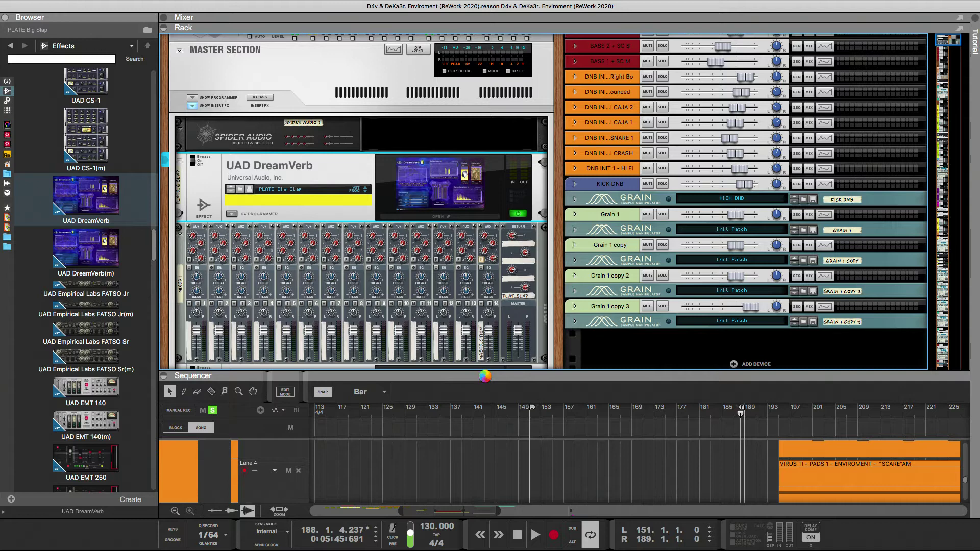
Flip the rack to its rear, enlarge the rack area, and duplicate the Mixer 14:2 directly beneath the original
{"action": "key", "text": "Tab"}
{"action": "left_click_drag", "start_coordinate": [485, 375], "coordinate": [486, 482]}
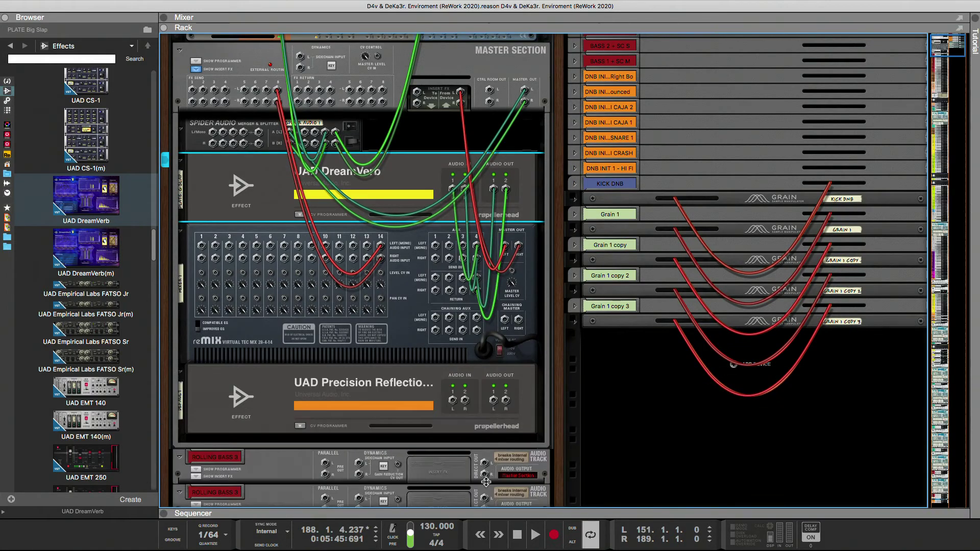
{"action": "scroll", "coordinate": [463, 417], "scroll_direction": "down", "scroll_amount": 1}
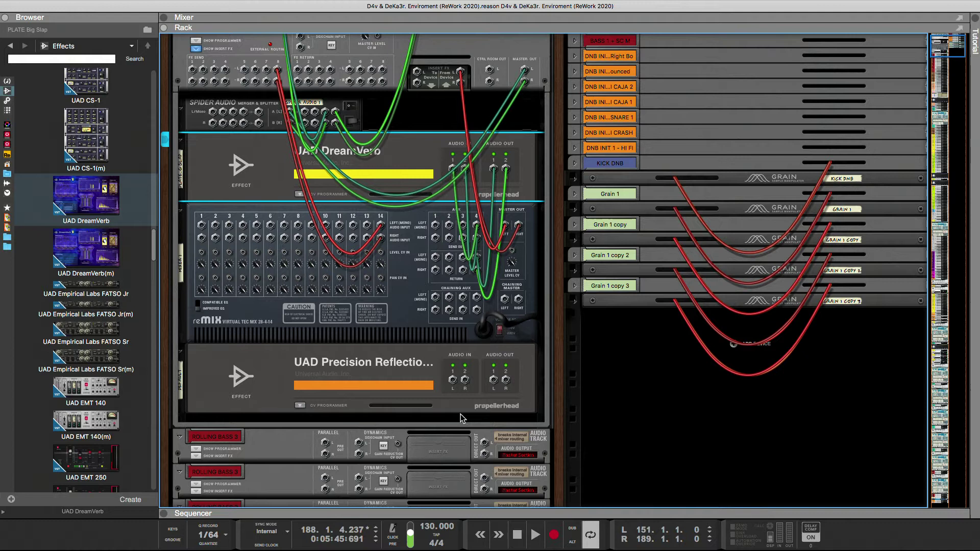
{"action": "left_click_drag", "start_coordinate": [404, 313], "coordinate": [408, 333]}
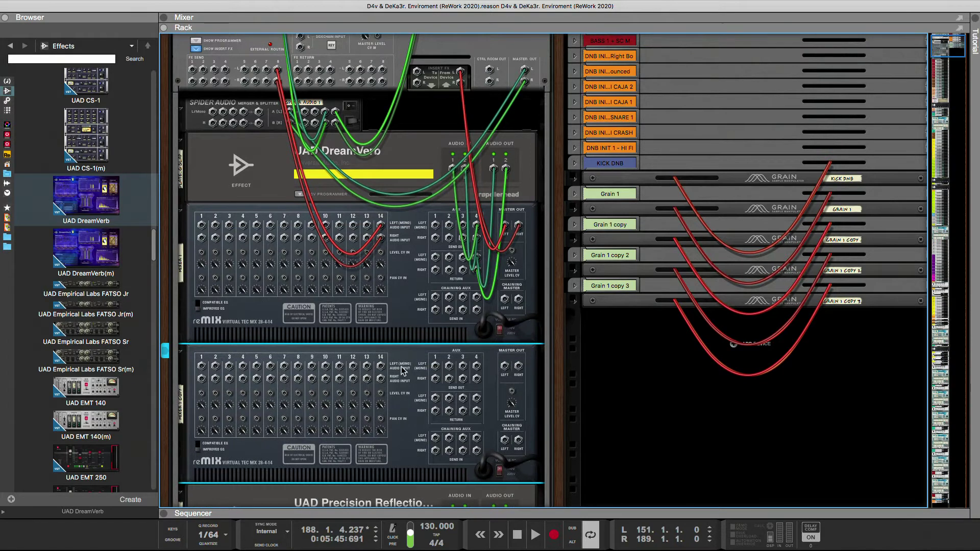
Cable aux sends 1 to 4 of the second mixer into channels 1 to 4 of the first mixer
{"action": "scroll", "coordinate": [403, 367], "scroll_direction": "down", "scroll_amount": 1}
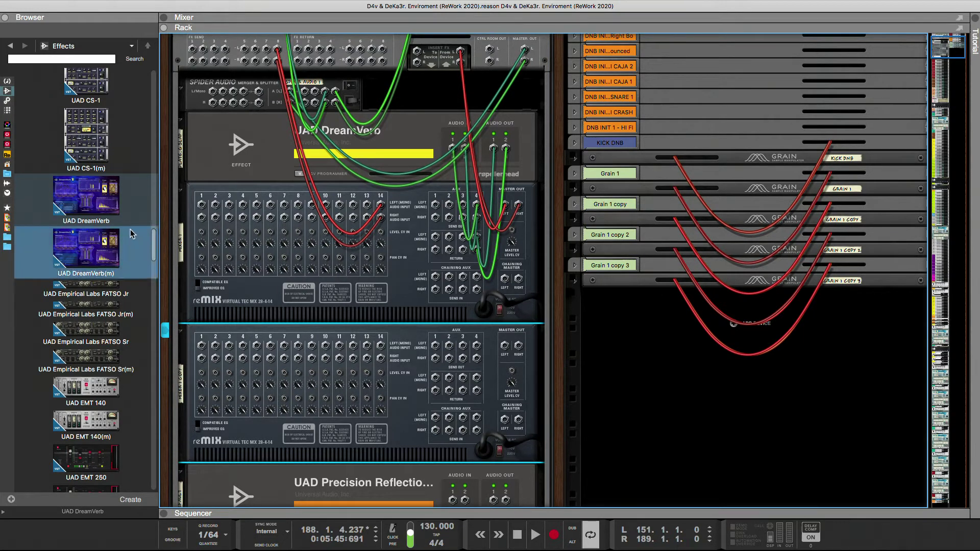
{"action": "scroll", "coordinate": [155, 347], "scroll_direction": "down", "scroll_amount": 1}
{"action": "scroll", "coordinate": [274, 435], "scroll_direction": "down", "scroll_amount": 2}
{"action": "left_click_drag", "start_coordinate": [280, 447], "coordinate": [282, 421]}
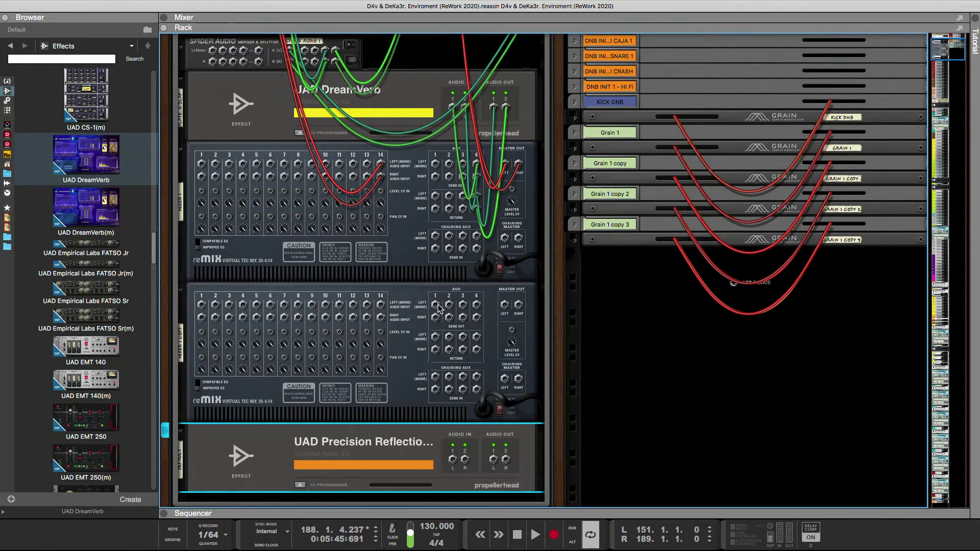
{"action": "left_click_drag", "start_coordinate": [436, 337], "coordinate": [203, 166]}
{"action": "left_click_drag", "start_coordinate": [435, 305], "coordinate": [202, 164]}
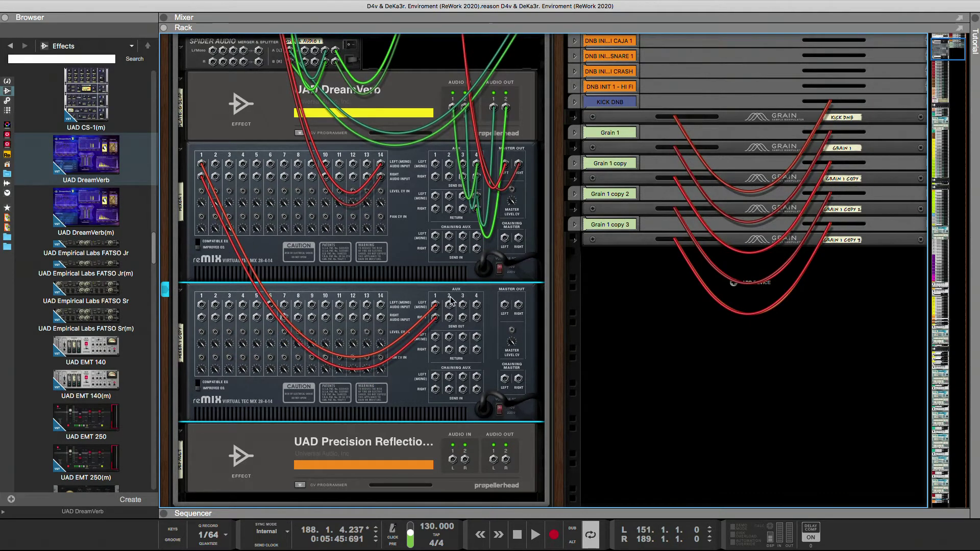
{"action": "left_click_drag", "start_coordinate": [449, 307], "coordinate": [215, 164]}
{"action": "left_click_drag", "start_coordinate": [462, 304], "coordinate": [230, 164]}
{"action": "left_click_drag", "start_coordinate": [476, 304], "coordinate": [243, 164]}
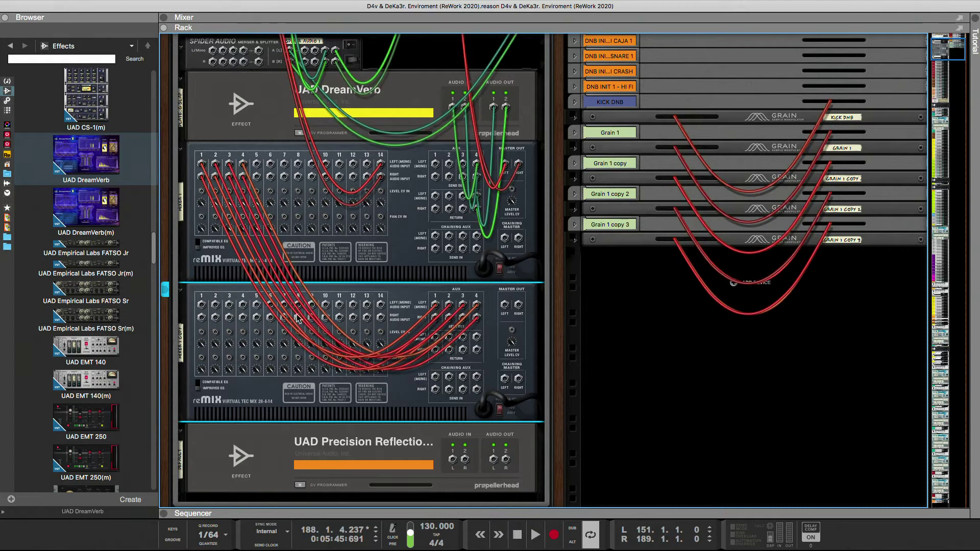
Duplicate the second mixer beneath itself and cable the copy's aux sends 1 to 4 into the second mixer's channels 1 to 4
{"action": "scroll", "coordinate": [333, 384], "scroll_direction": "down", "scroll_amount": 1}
{"action": "scroll", "coordinate": [375, 333], "scroll_direction": "down", "scroll_amount": 1}
{"action": "left_click_drag", "start_coordinate": [376, 333], "coordinate": [385, 391]}
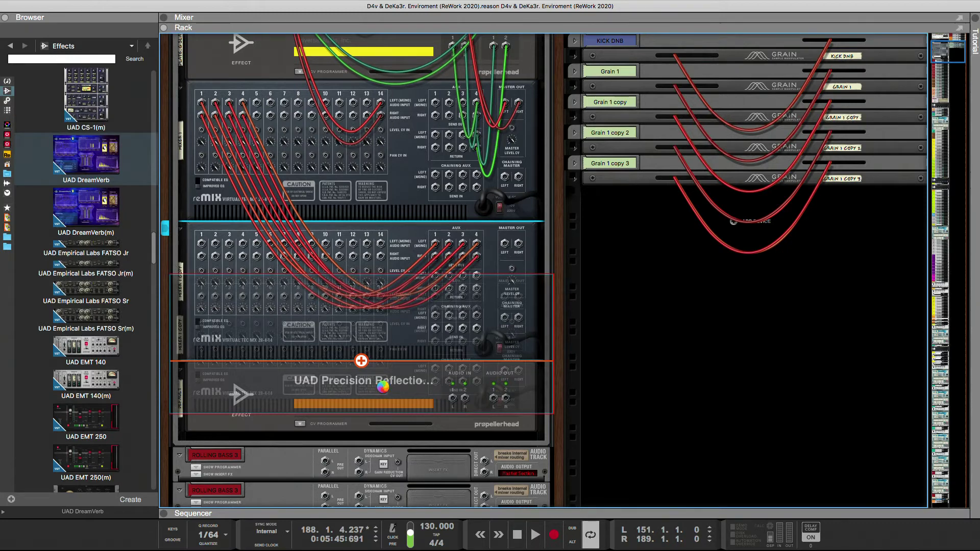
{"action": "left_click_drag", "start_coordinate": [435, 384], "coordinate": [201, 244]}
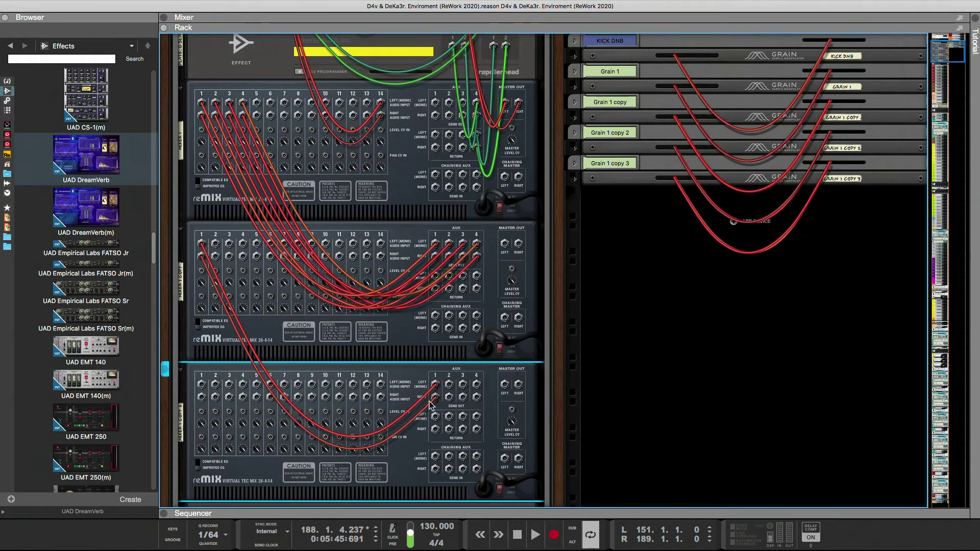
{"action": "left_click_drag", "start_coordinate": [448, 385], "coordinate": [217, 246]}
{"action": "left_click_drag", "start_coordinate": [464, 388], "coordinate": [230, 244]}
{"action": "left_click_drag", "start_coordinate": [477, 387], "coordinate": [243, 245]}
Add a 3Plex Advanced Triple Line Filter Delay below the third mixer and duplicate it beneath itself
{"action": "scroll", "coordinate": [301, 328], "scroll_direction": "down", "scroll_amount": 3}
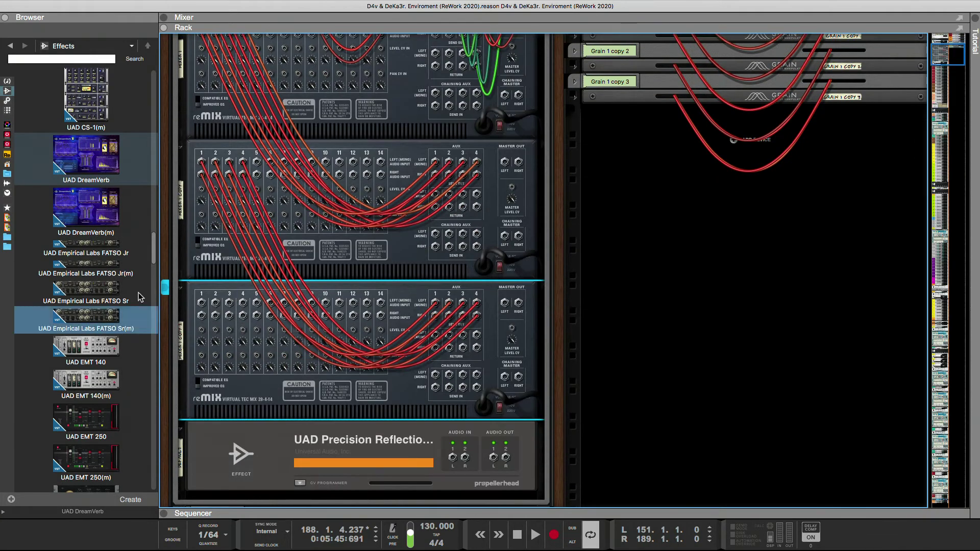
{"action": "left_click_drag", "start_coordinate": [153, 153], "coordinate": [152, 185]}
{"action": "left_click_drag", "start_coordinate": [92, 297], "coordinate": [218, 417]}
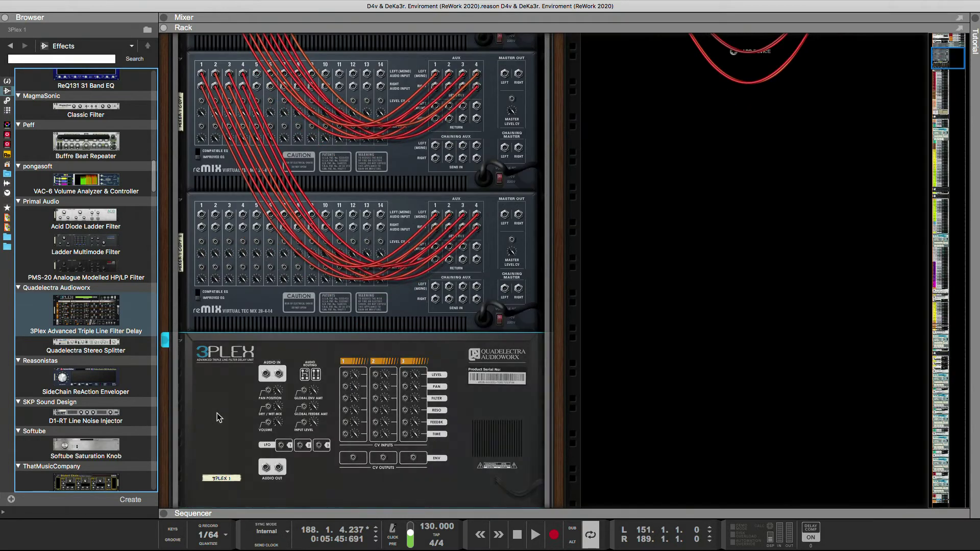
{"action": "left_click_drag", "start_coordinate": [231, 401], "coordinate": [237, 423]}
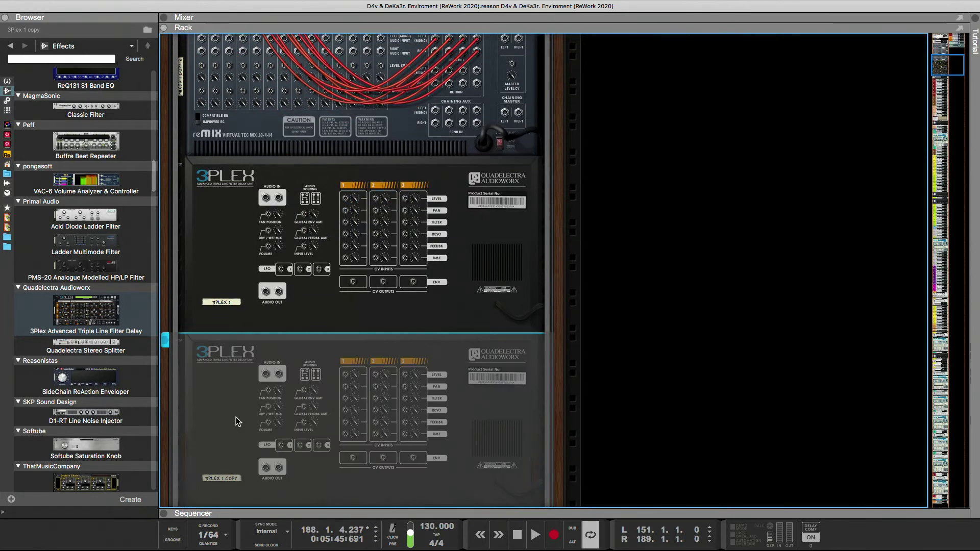
Fold the UAD DreamVerb and Spider Audio devices to save rack space
{"action": "scroll", "coordinate": [285, 421], "scroll_direction": "up", "scroll_amount": 10}
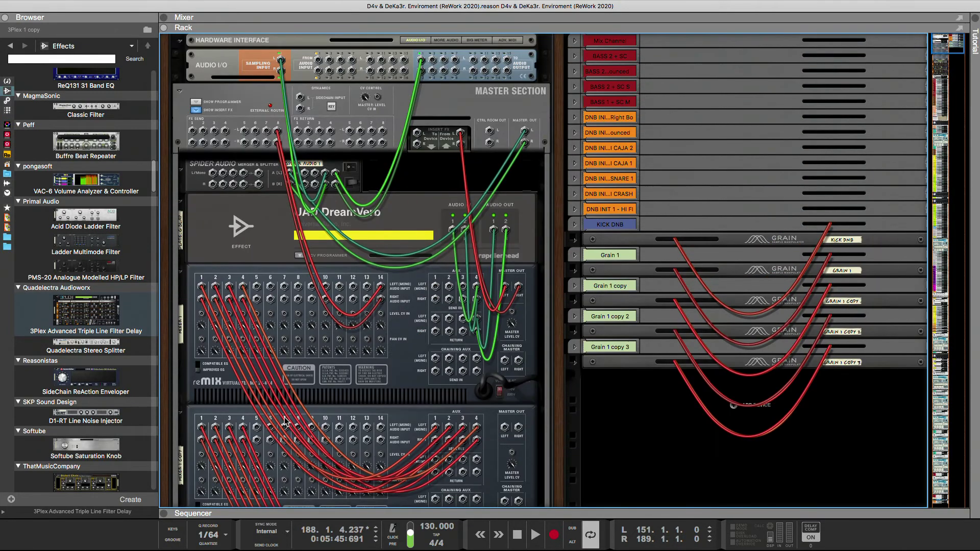
{"action": "scroll", "coordinate": [285, 422], "scroll_direction": "down", "scroll_amount": 2}
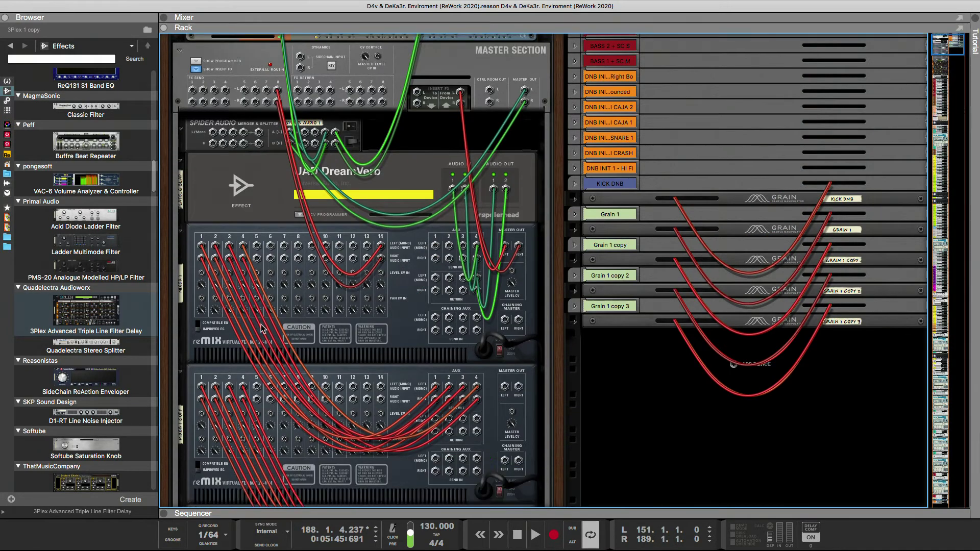
{"action": "left_click", "coordinate": [181, 164]}
{"action": "left_click", "coordinate": [184, 130]}
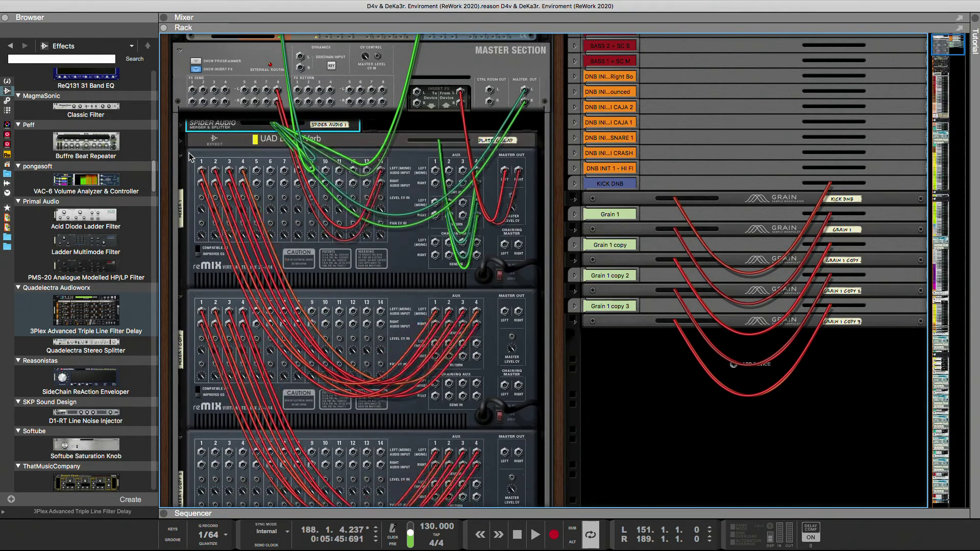
Cable the first 3Plex's output to channel 1 of the third mixer and the 3Plex copy's output to channel 2
{"action": "scroll", "coordinate": [215, 245], "scroll_direction": "down", "scroll_amount": 10}
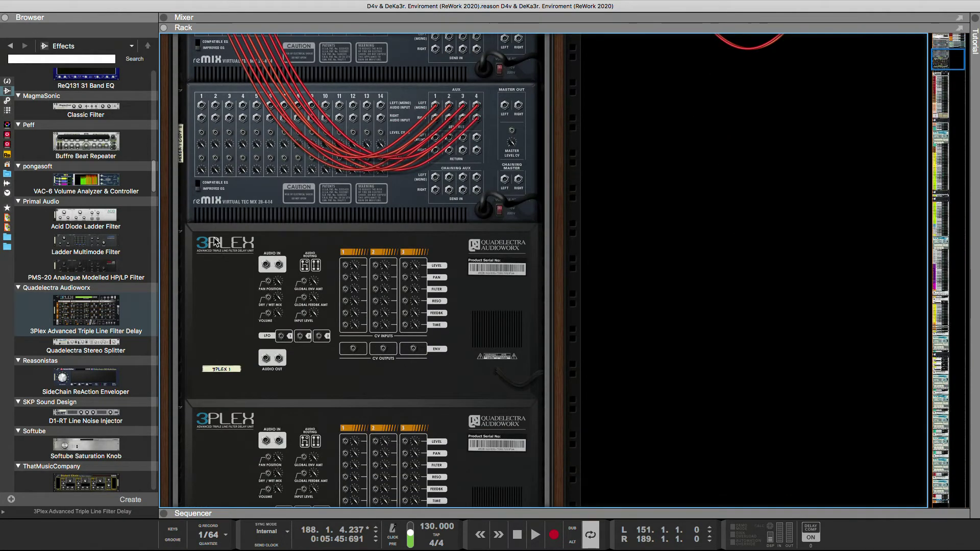
{"action": "scroll", "coordinate": [214, 241], "scroll_direction": "up", "scroll_amount": 2}
{"action": "scroll", "coordinate": [214, 240], "scroll_direction": "down", "scroll_amount": 1}
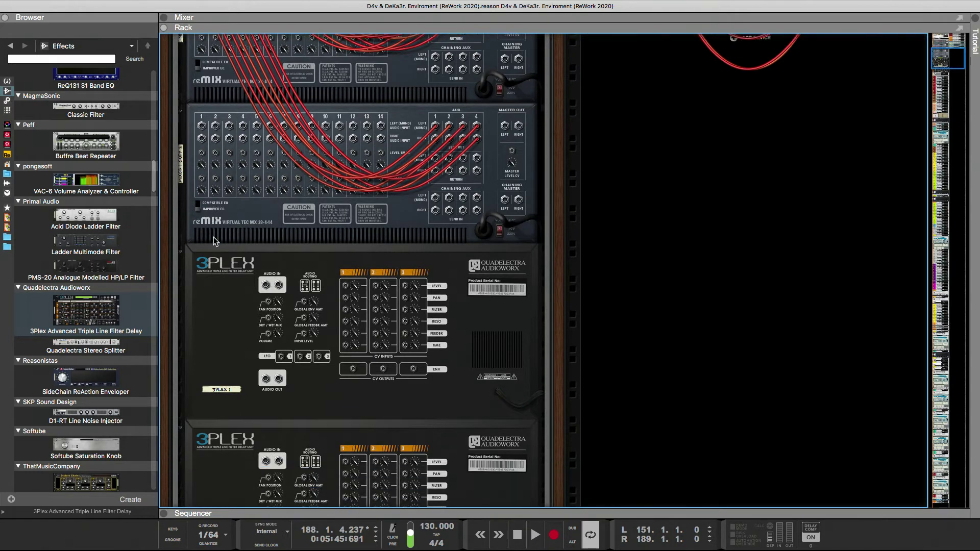
{"action": "scroll", "coordinate": [215, 240], "scroll_direction": "up", "scroll_amount": 3}
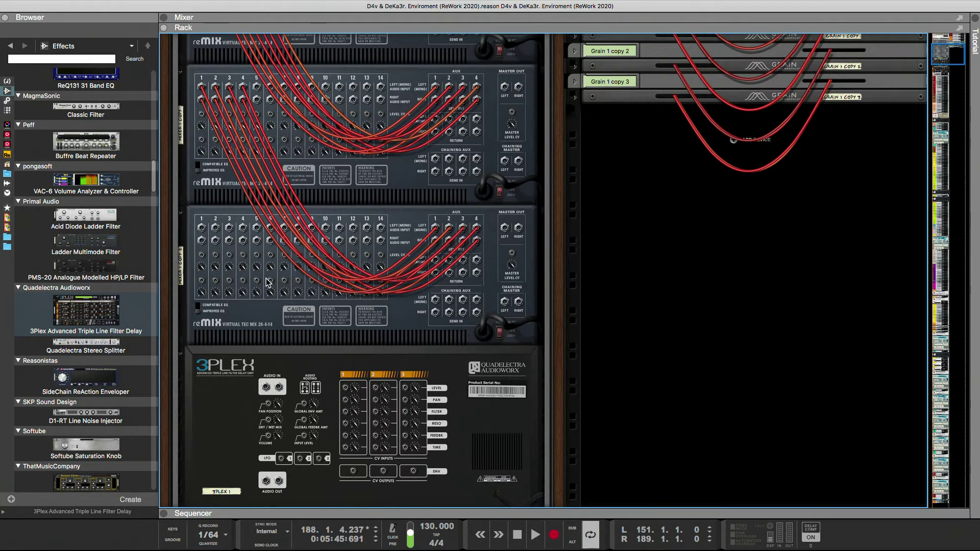
{"action": "left_click", "coordinate": [202, 232]}
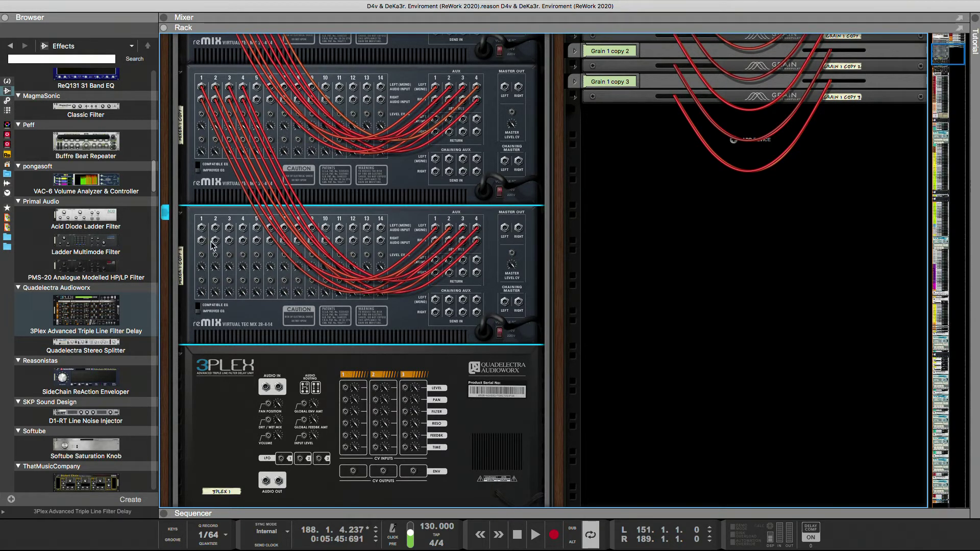
{"action": "left_click_drag", "start_coordinate": [267, 480], "coordinate": [215, 228]}
{"action": "key", "text": "ctrl+d"}
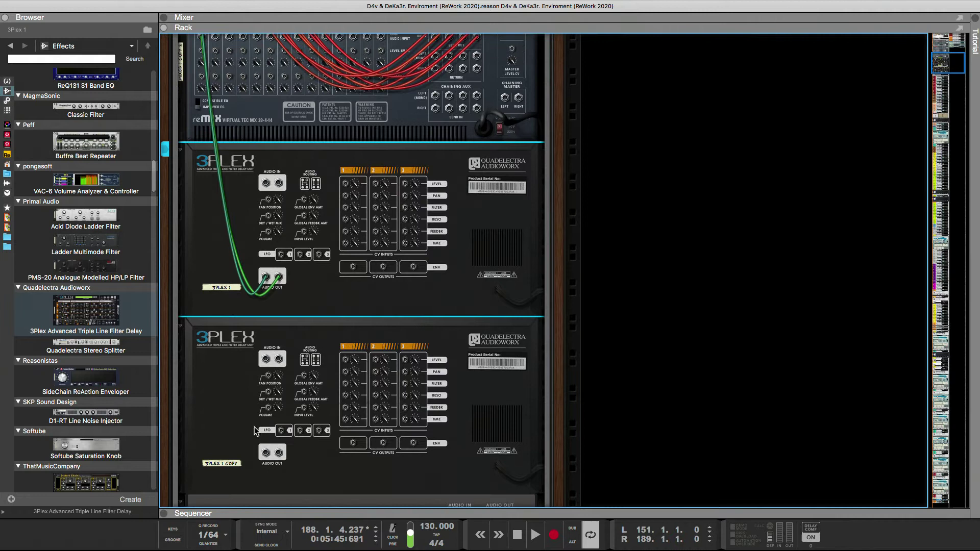
{"action": "left_click_drag", "start_coordinate": [265, 473], "coordinate": [202, 112]}
{"action": "scroll", "coordinate": [328, 178], "scroll_direction": "up", "scroll_amount": 2}
{"action": "scroll", "coordinate": [328, 179], "scroll_direction": "up", "scroll_amount": 3}
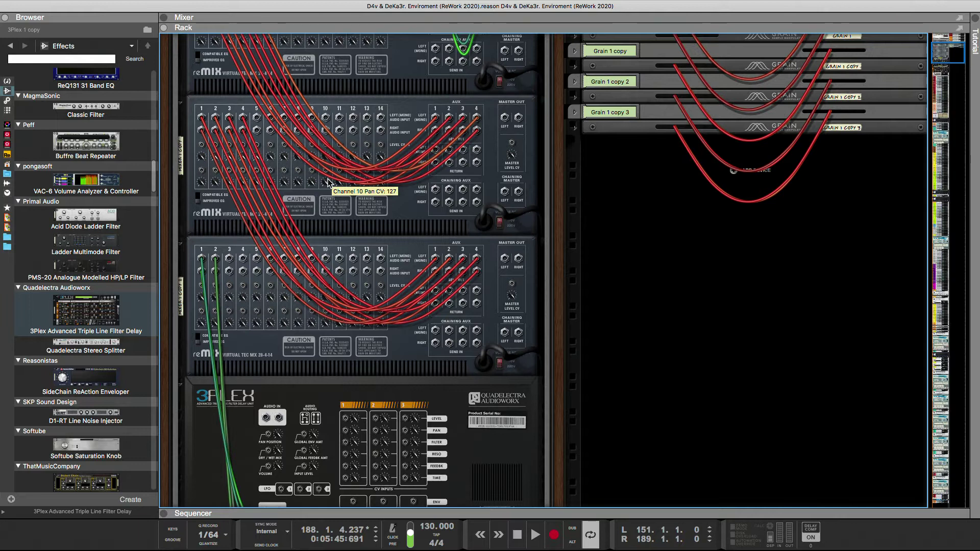
{"action": "scroll", "coordinate": [329, 181], "scroll_direction": "up", "scroll_amount": 5}
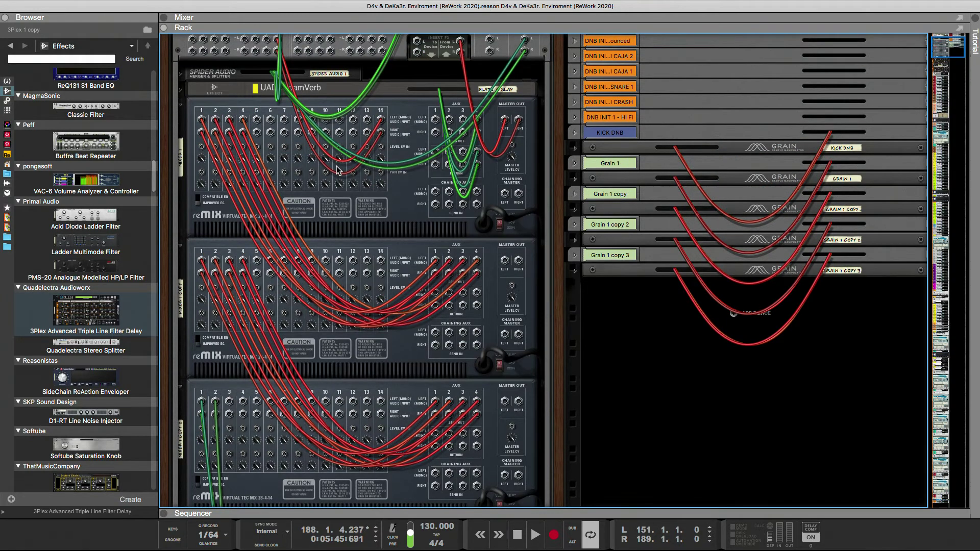
{"action": "scroll", "coordinate": [337, 170], "scroll_direction": "up", "scroll_amount": 2}
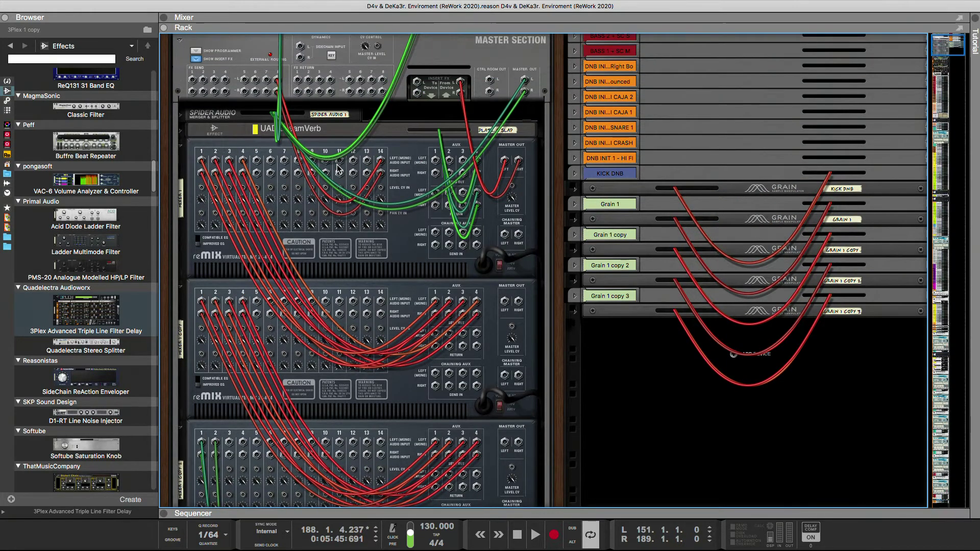
{"action": "left_click", "coordinate": [194, 105]}
{"action": "scroll", "coordinate": [219, 357], "scroll_direction": "down", "scroll_amount": 3}
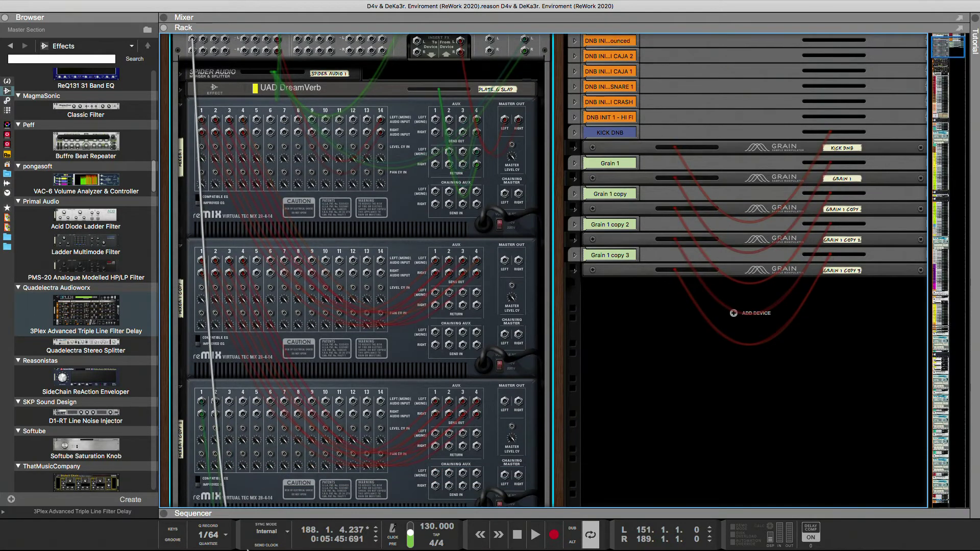
{"action": "scroll", "coordinate": [273, 480], "scroll_direction": "up", "scroll_amount": 5}
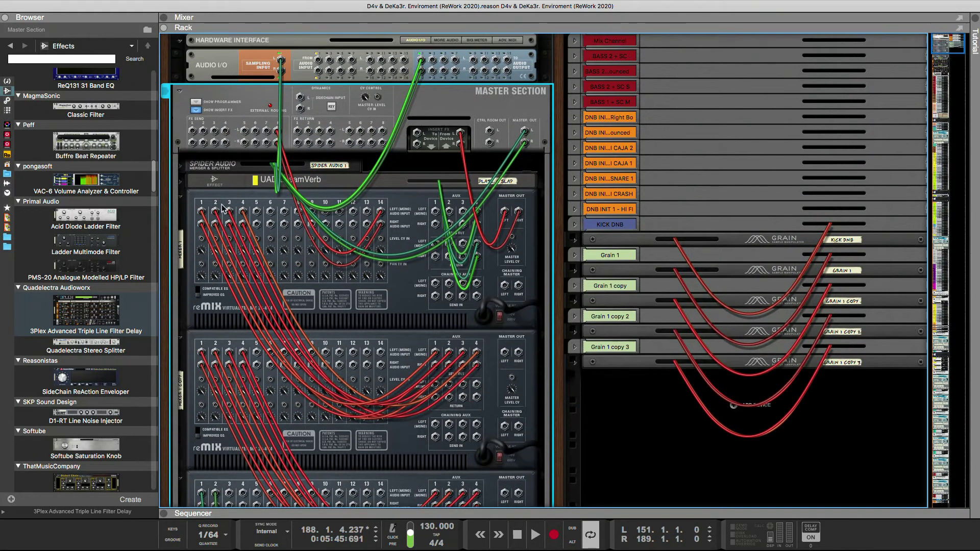
Move the two 3Plex outputs to channels 2 and 3 of the third mixer and cable the UAD Precision Reflection output to channel 1
{"action": "scroll", "coordinate": [247, 282], "scroll_direction": "down", "scroll_amount": 20}
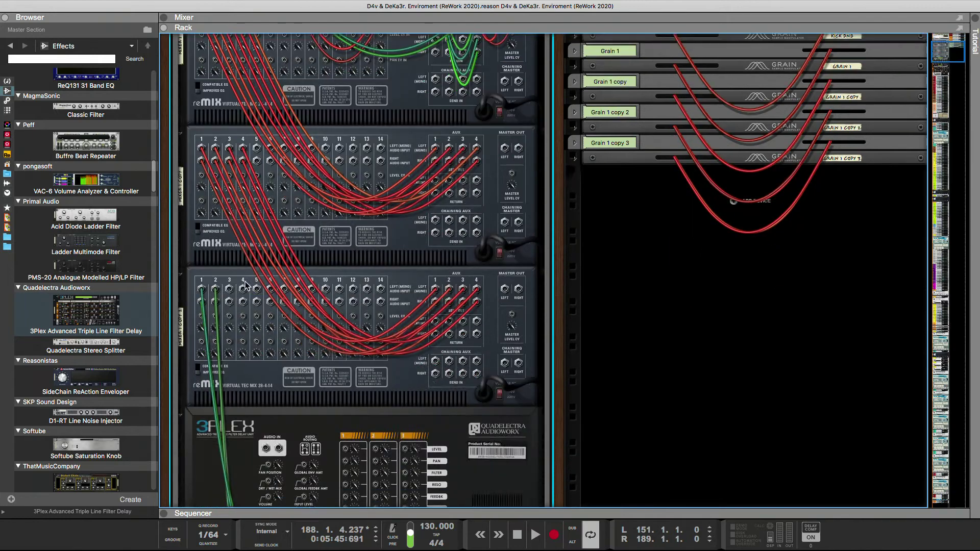
{"action": "scroll", "coordinate": [245, 278], "scroll_direction": "up", "scroll_amount": 8}
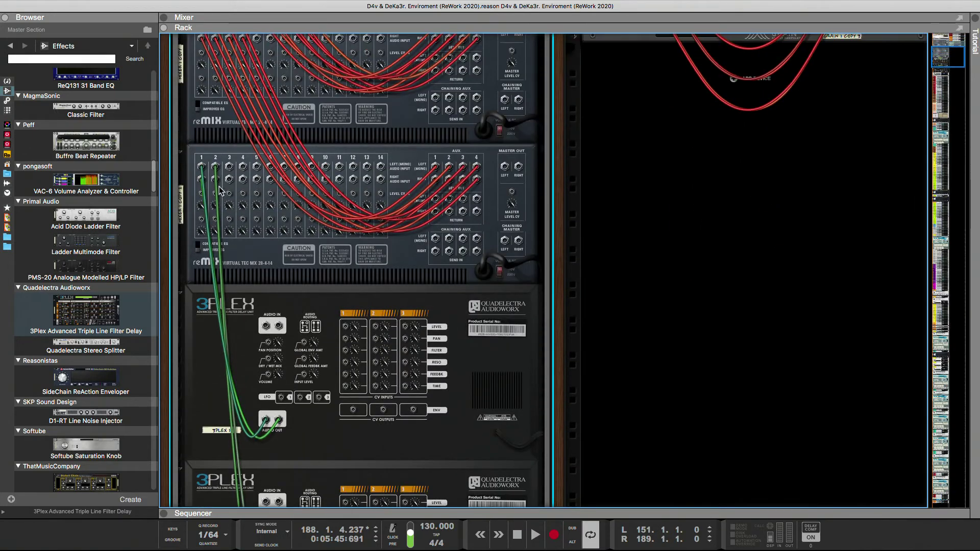
{"action": "mouse_move", "coordinate": [216, 170]}
{"action": "left_mouse_down"}
{"action": "mouse_move", "coordinate": [230, 166]}
{"action": "mouse_move", "coordinate": [216, 168]}
{"action": "left_mouse_up"}
{"action": "scroll", "coordinate": [250, 292], "scroll_direction": "down", "scroll_amount": 10}
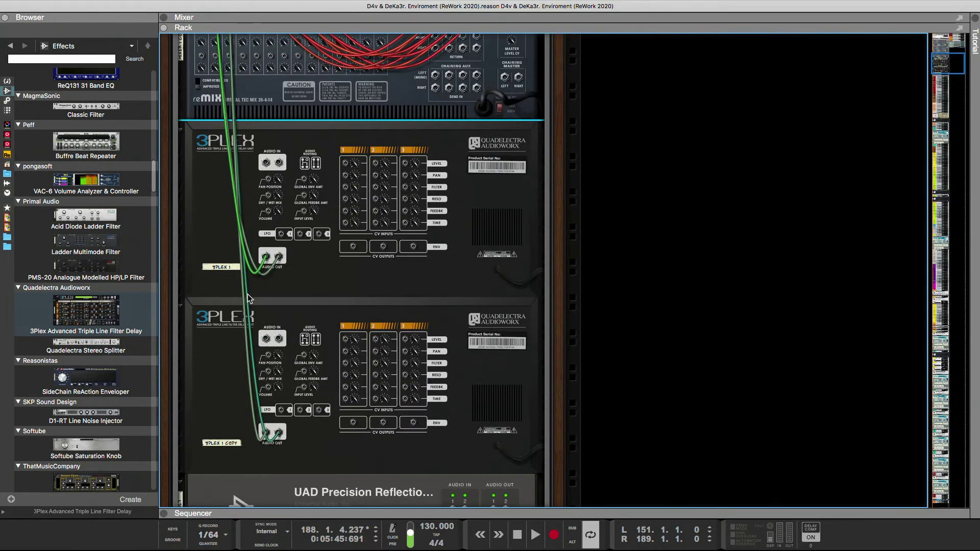
{"action": "left_click_drag", "start_coordinate": [491, 389], "coordinate": [203, 102]}
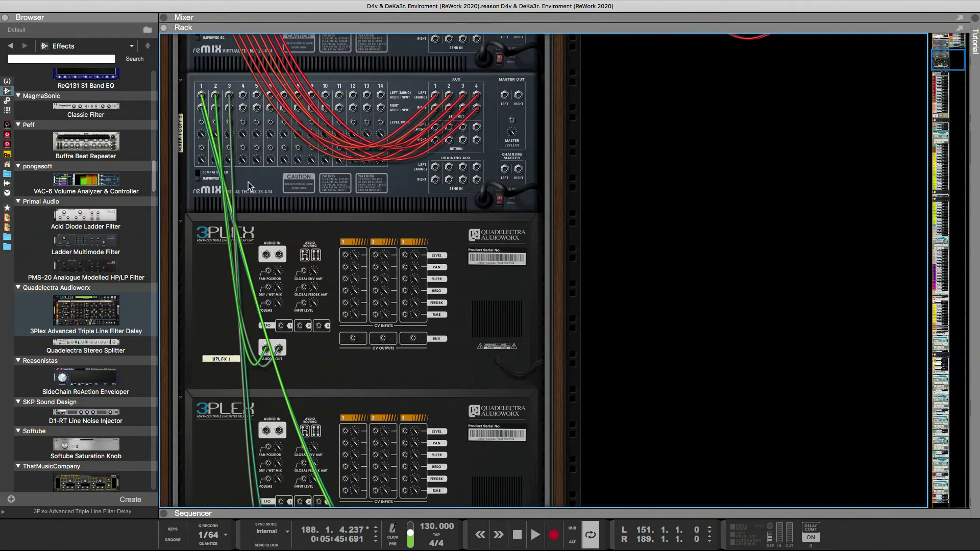
Duplicate the UAD Precision Reflection device directly beneath itself
{"action": "scroll", "coordinate": [248, 182], "scroll_direction": "down", "scroll_amount": 15}
{"action": "left_click_drag", "start_coordinate": [257, 189], "coordinate": [272, 198]}
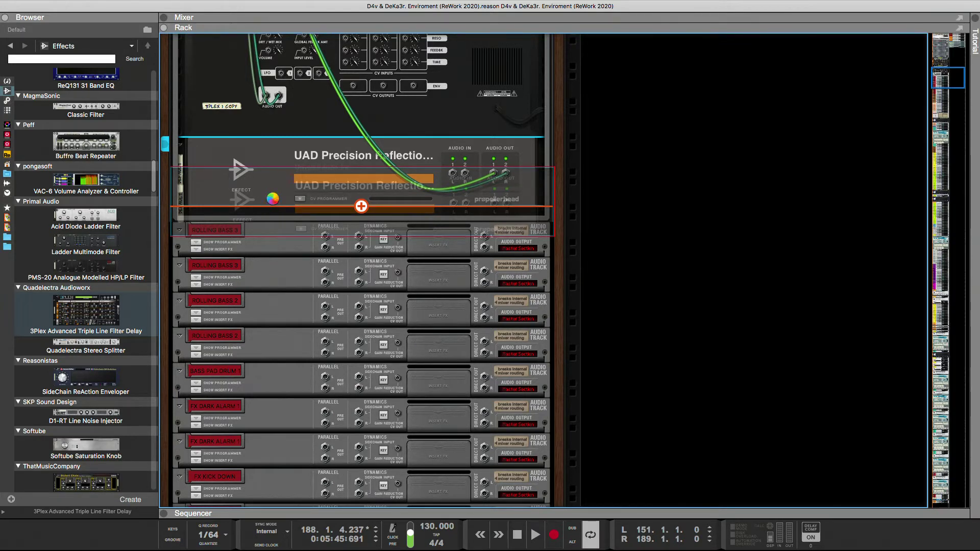
{"action": "scroll", "coordinate": [273, 198], "scroll_direction": "up", "scroll_amount": 18}
{"action": "left_click", "coordinate": [239, 211]}
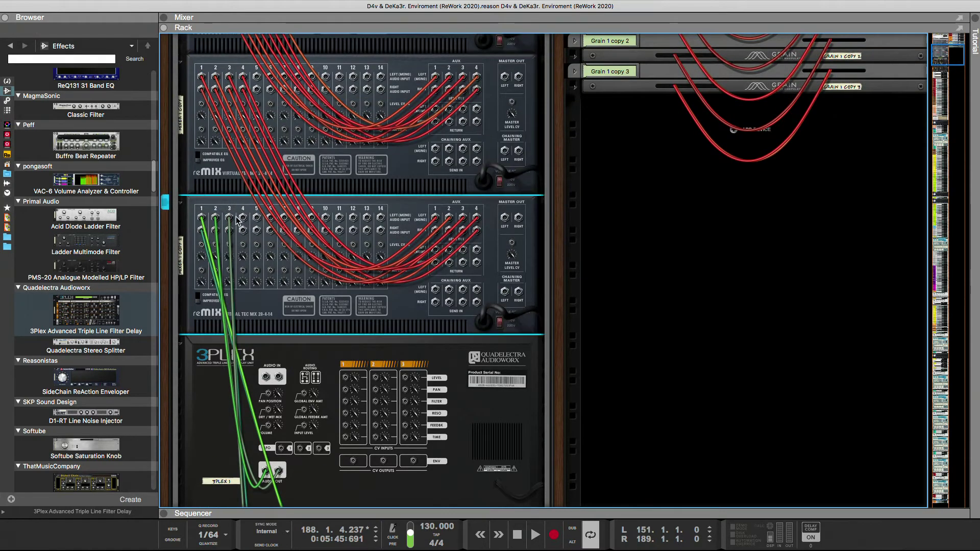
Shift the three cabled outputs to channels 2, 3 and 4 of the third mixer and cable the duplicated UAD Precision Reflection output to channel 1
{"action": "left_click_drag", "start_coordinate": [234, 233], "coordinate": [202, 230]}
{"action": "scroll", "coordinate": [245, 289], "scroll_direction": "down", "scroll_amount": 10}
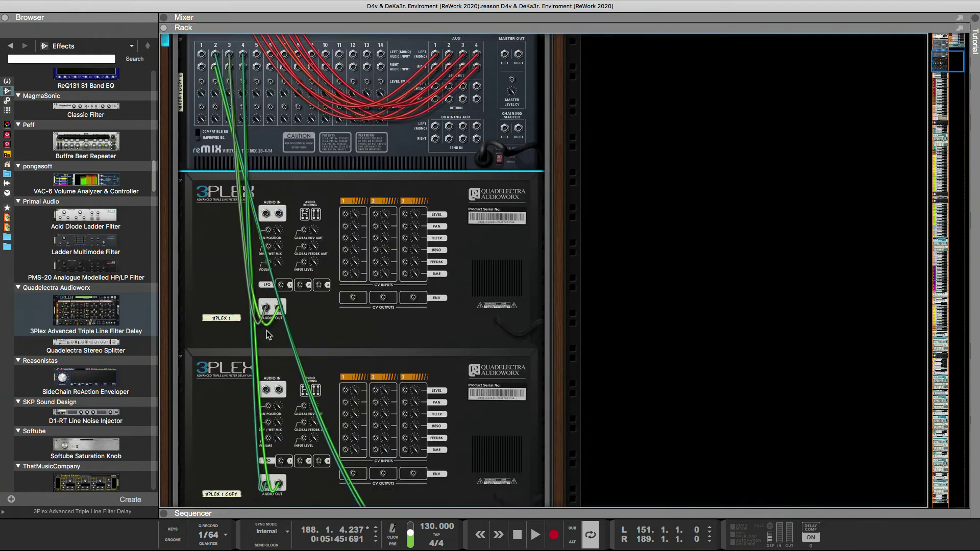
{"action": "left_click_drag", "start_coordinate": [493, 386], "coordinate": [203, 119]}
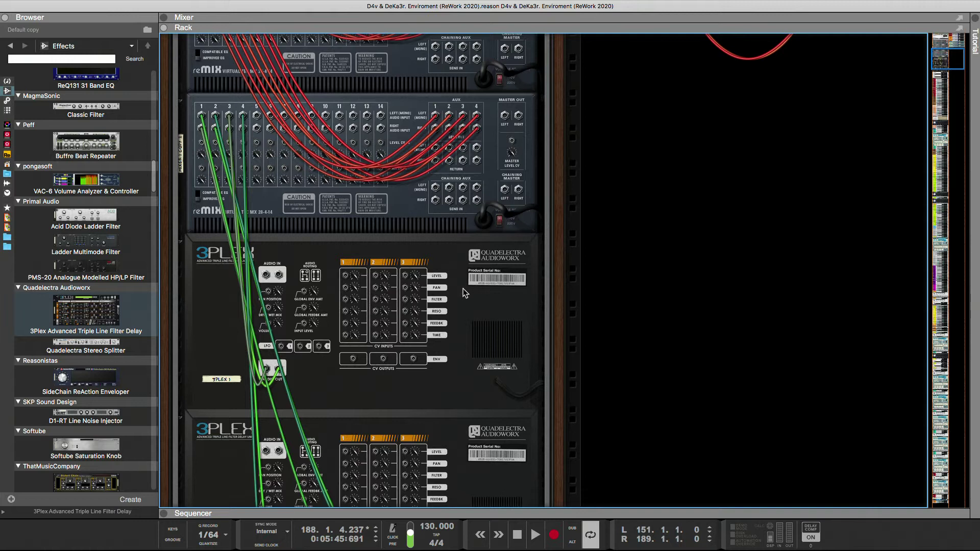
Flip the rack to its front and examine the delay line settings of both 3Plex units
{"action": "key", "text": "Tab"}
{"action": "left_click", "coordinate": [472, 257]}
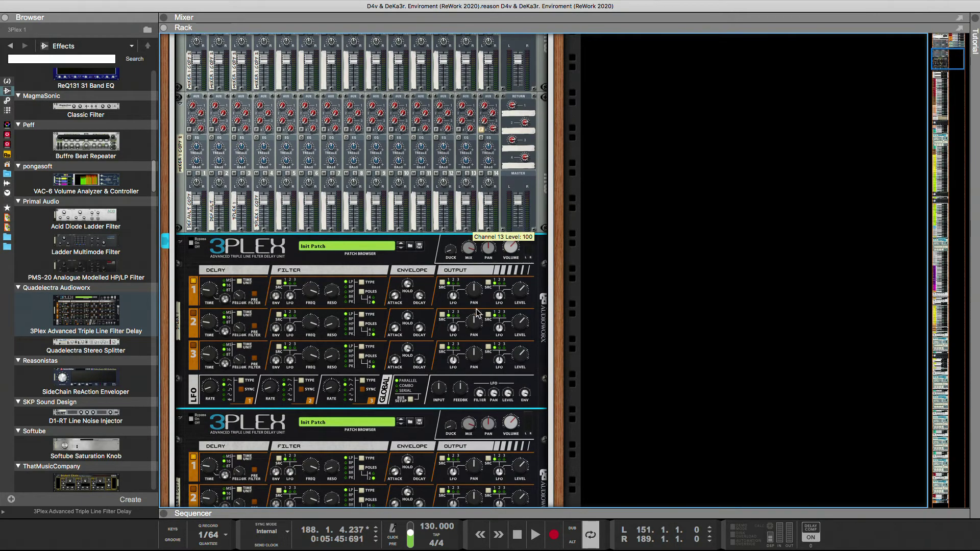
{"action": "scroll", "coordinate": [466, 427], "scroll_direction": "up", "scroll_amount": 2}
{"action": "scroll", "coordinate": [465, 427], "scroll_direction": "down", "scroll_amount": 4}
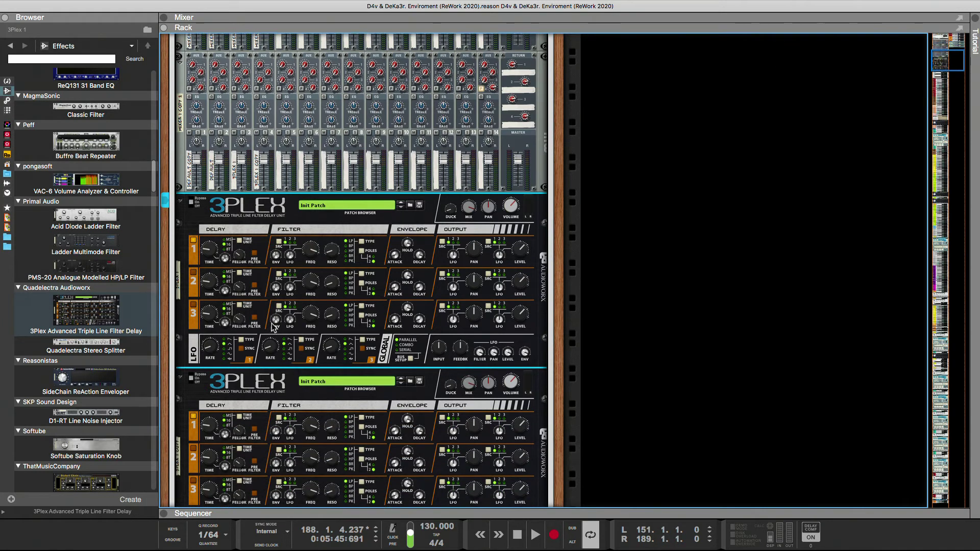
{"action": "scroll", "coordinate": [288, 339], "scroll_direction": "down", "scroll_amount": 2}
{"action": "left_click", "coordinate": [214, 386]}
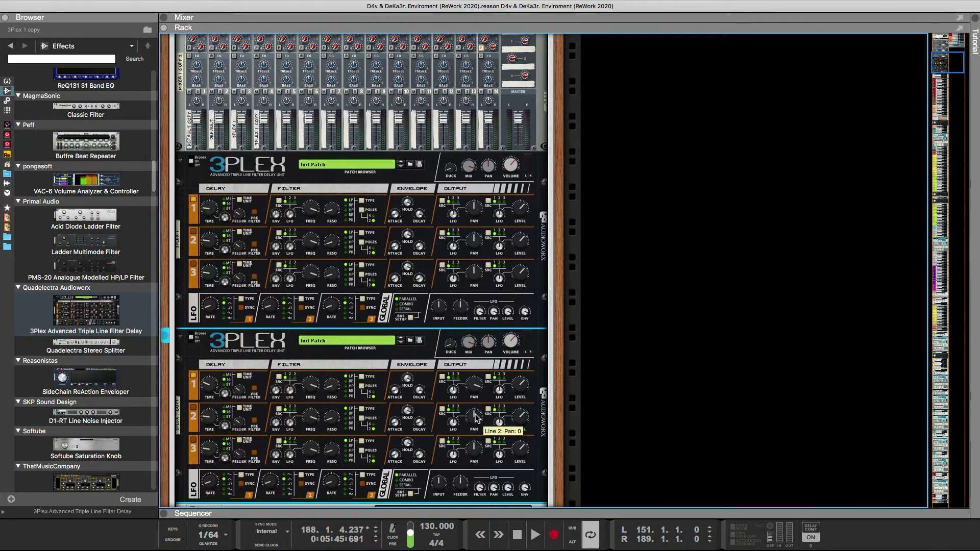
{"action": "left_click", "coordinate": [488, 156]}
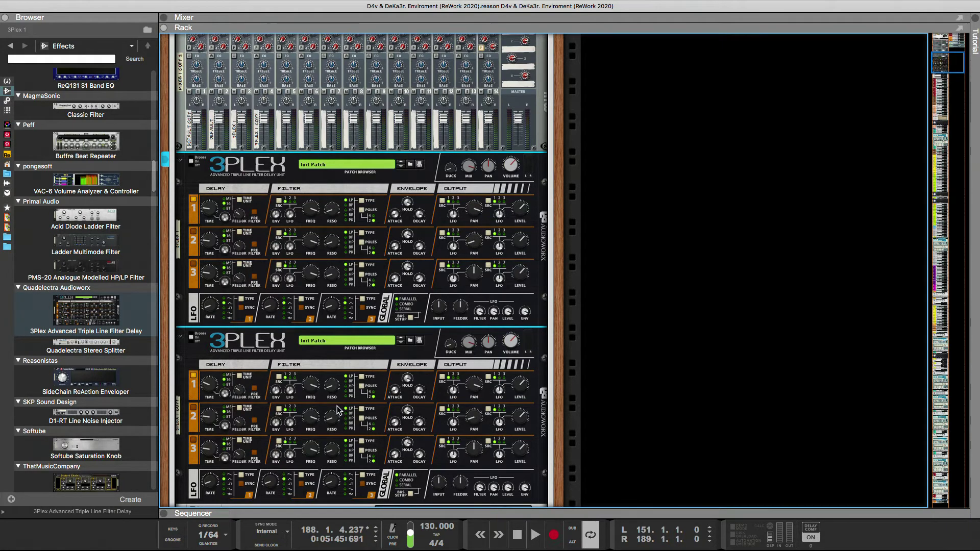
{"action": "left_click", "coordinate": [205, 386]}
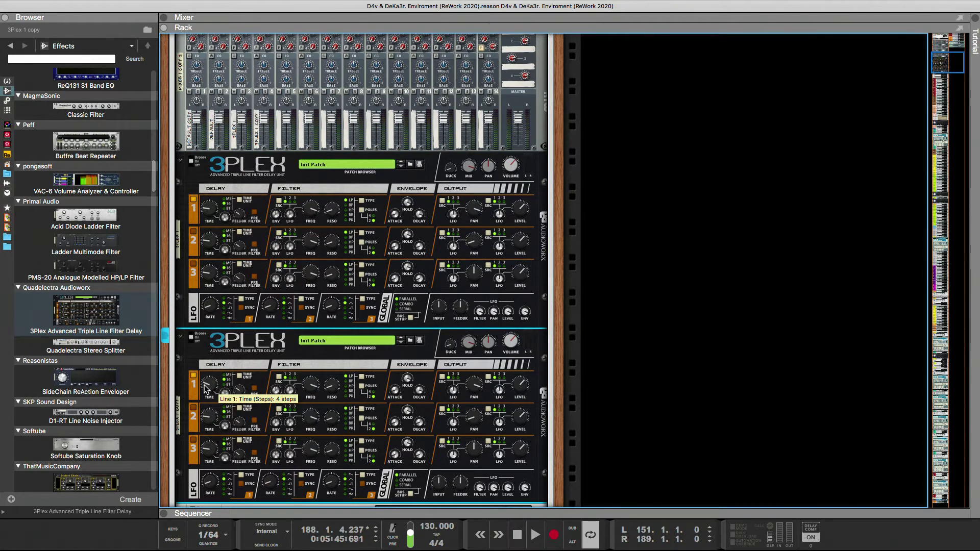
{"action": "left_click", "coordinate": [193, 235]}
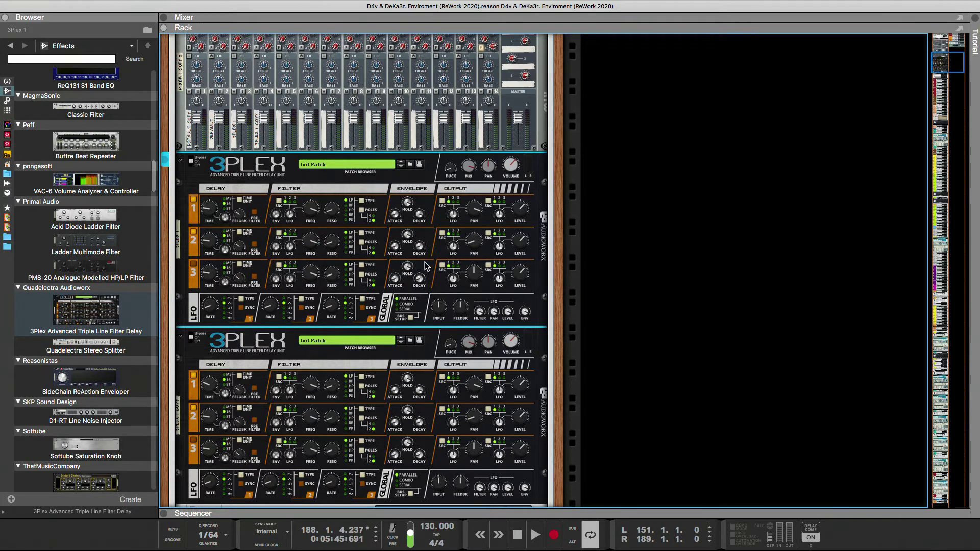
Open the plugin editors of both UAD Precision Reflection devices to inspect their settings, and close the editor
{"action": "scroll", "coordinate": [516, 312], "scroll_direction": "down", "scroll_amount": 5}
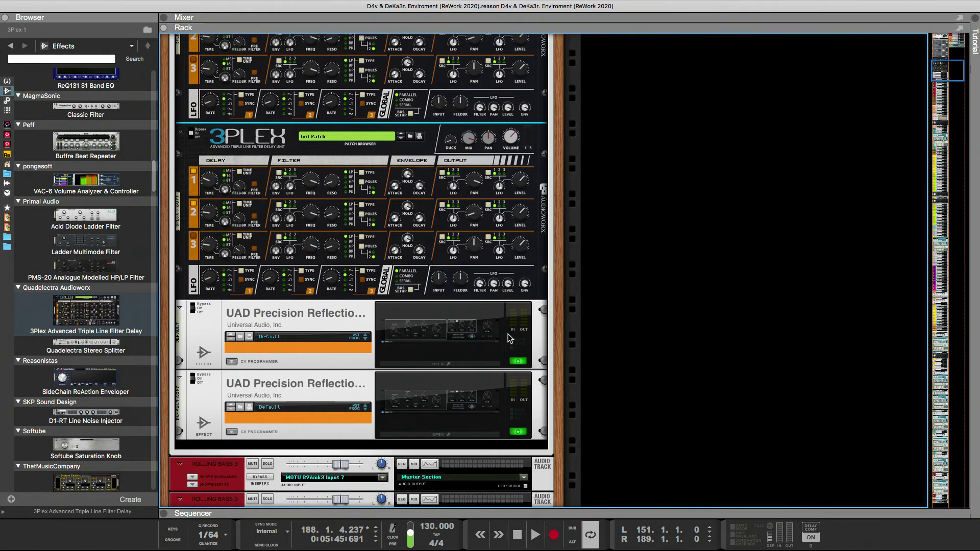
{"action": "left_click", "coordinate": [455, 356]}
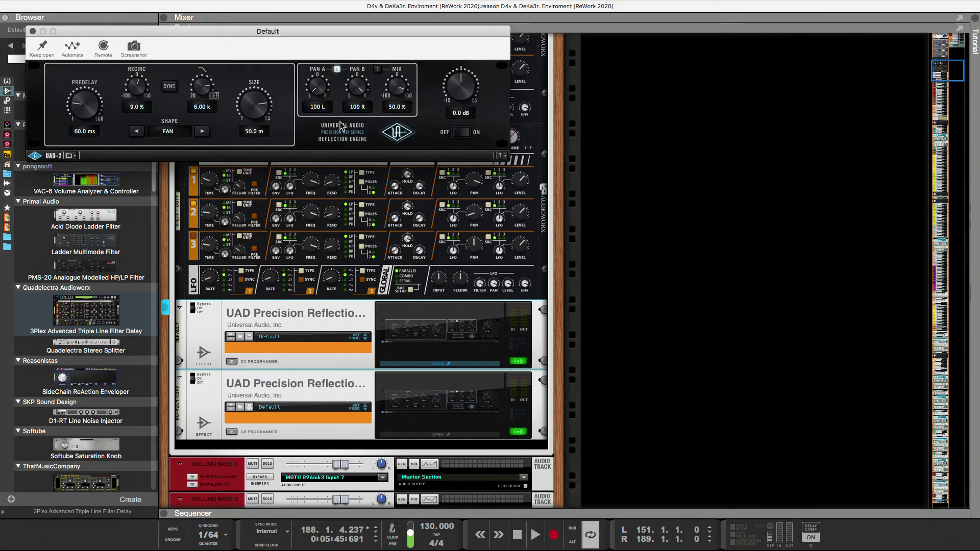
{"action": "left_click", "coordinate": [429, 433]}
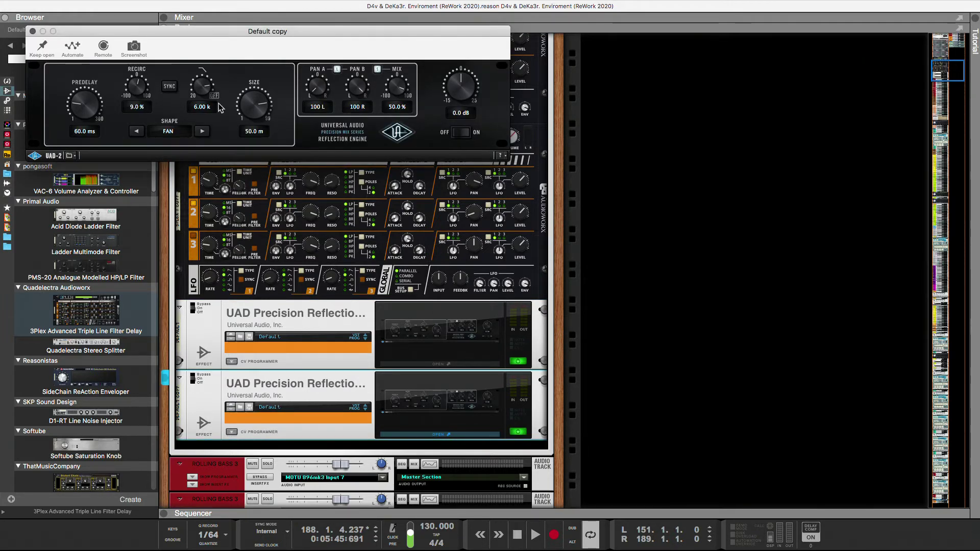
{"action": "left_click", "coordinate": [32, 32]}
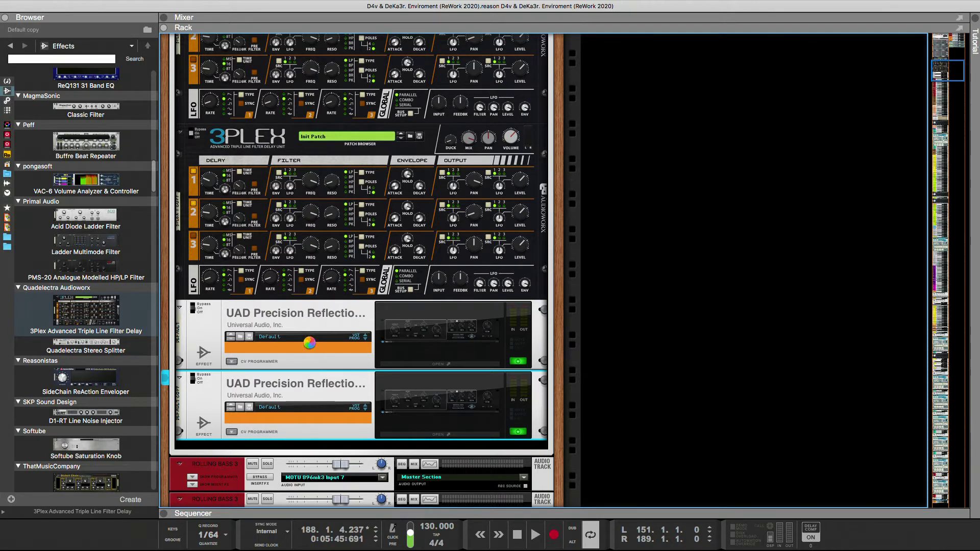
Flip the rack to its rear, look over the mixer cabling and browse the available utility devices
{"action": "scroll", "coordinate": [311, 341], "scroll_direction": "up", "scroll_amount": 10}
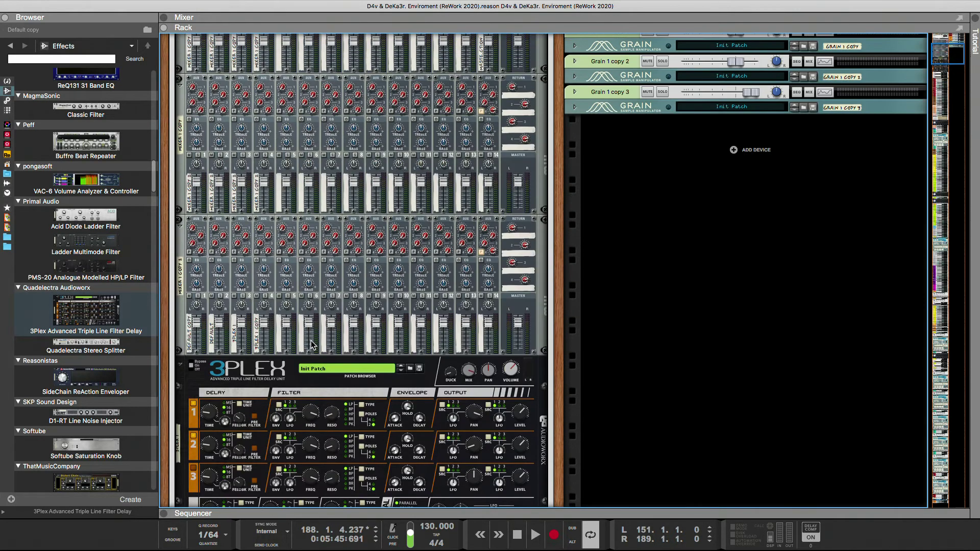
{"action": "scroll", "coordinate": [311, 345], "scroll_direction": "down", "scroll_amount": 1}
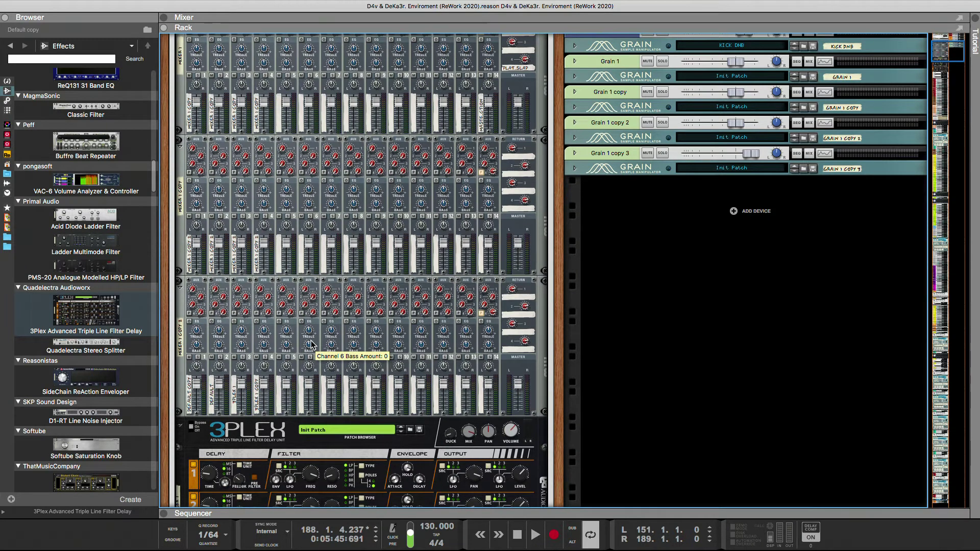
{"action": "key", "text": "Tab"}
{"action": "scroll", "coordinate": [311, 342], "scroll_direction": "up", "scroll_amount": 7}
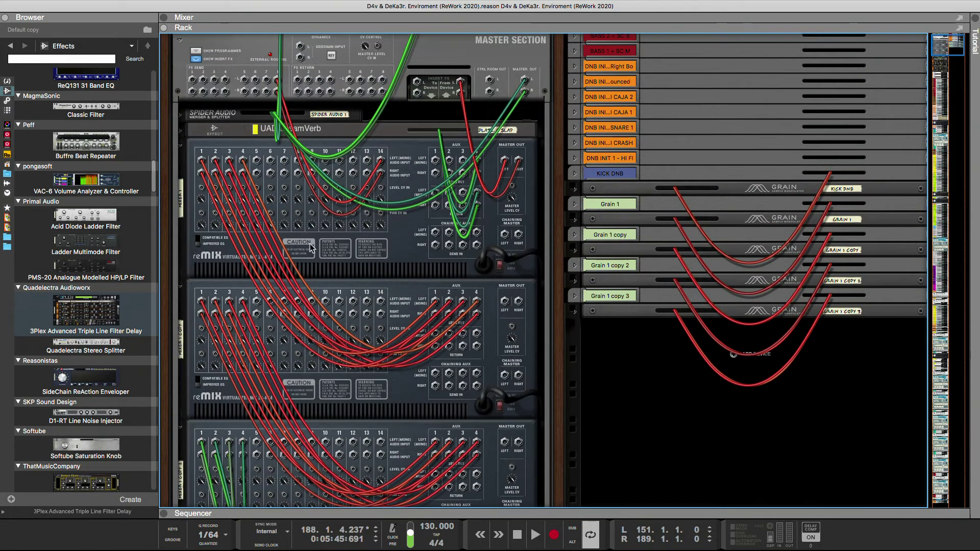
{"action": "left_click", "coordinate": [7, 82]}
{"action": "left_click", "coordinate": [7, 101]}
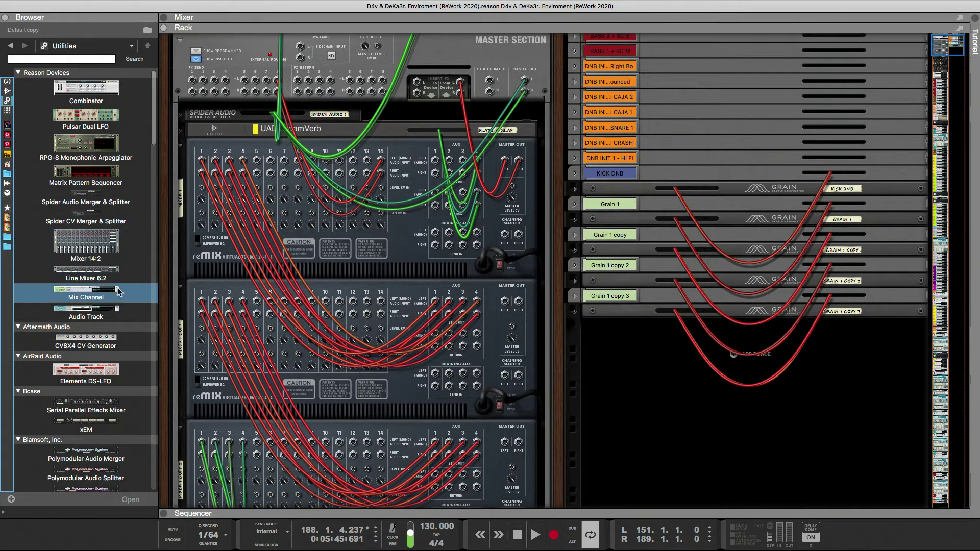
{"action": "scroll", "coordinate": [114, 289], "scroll_direction": "down", "scroll_amount": 4}
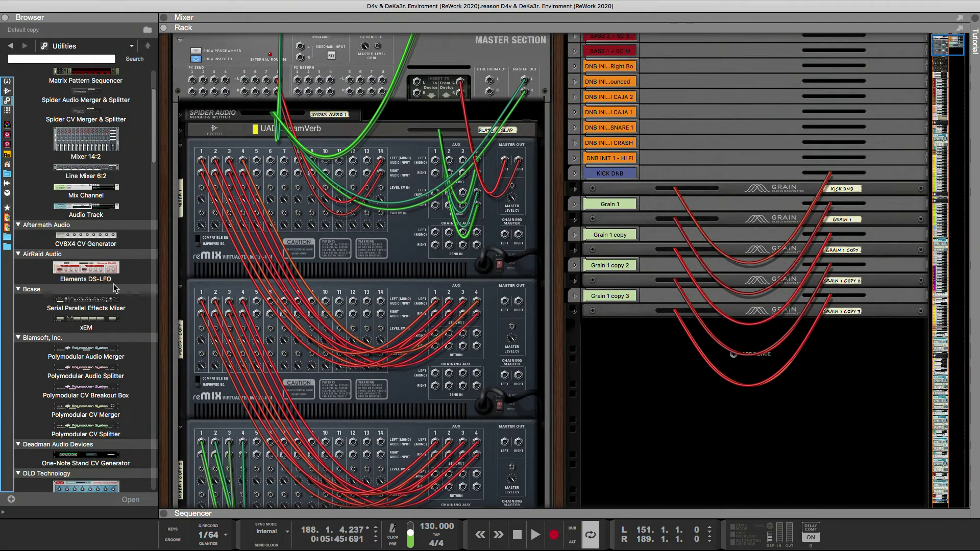
{"action": "scroll", "coordinate": [141, 280], "scroll_direction": "down", "scroll_amount": 2}
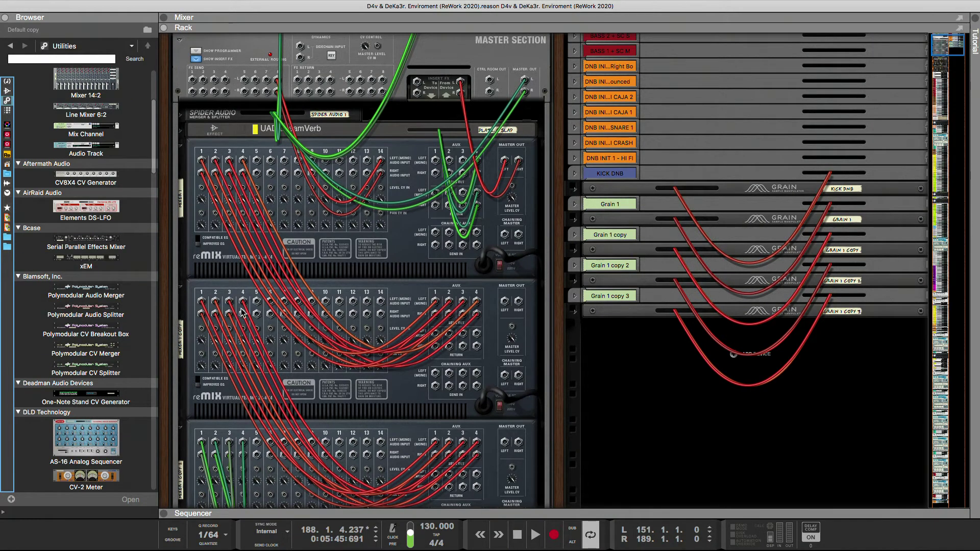
Cable the duplicated UAD Precision Reflection audio input to FX Send 1 of the Master Section
{"action": "scroll", "coordinate": [240, 311], "scroll_direction": "down", "scroll_amount": 10}
{"action": "scroll", "coordinate": [242, 313], "scroll_direction": "down", "scroll_amount": 9}
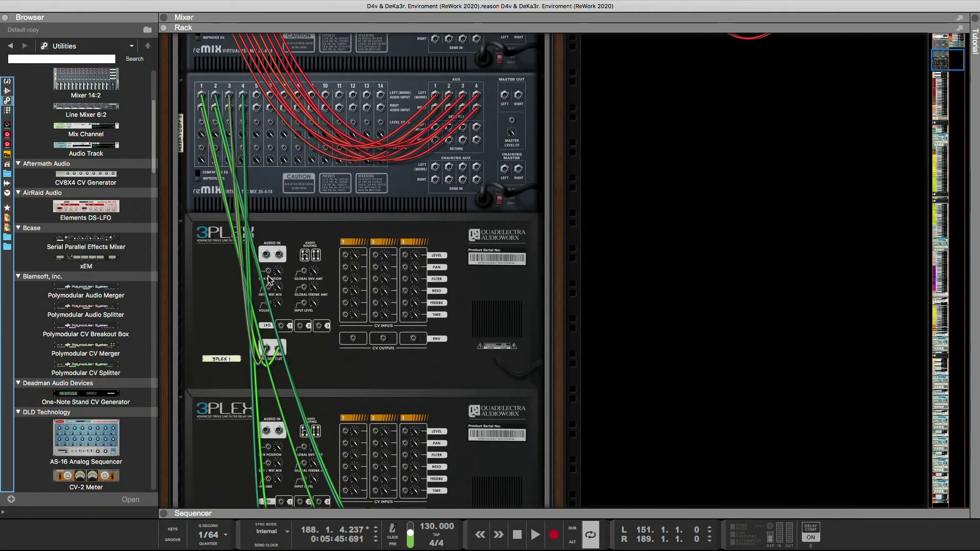
{"action": "scroll", "coordinate": [269, 280], "scroll_direction": "down", "scroll_amount": 2}
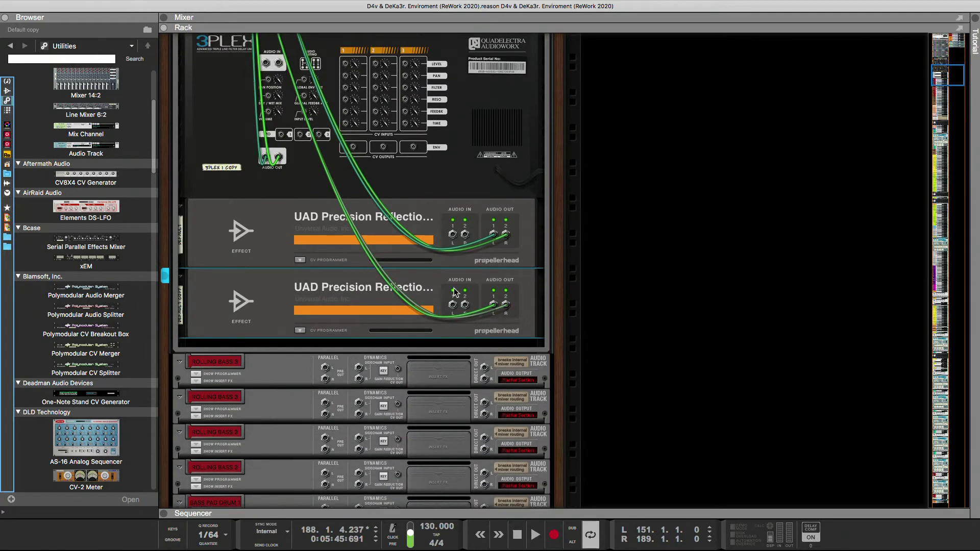
{"action": "scroll", "coordinate": [354, 229], "scroll_direction": "up", "scroll_amount": 7}
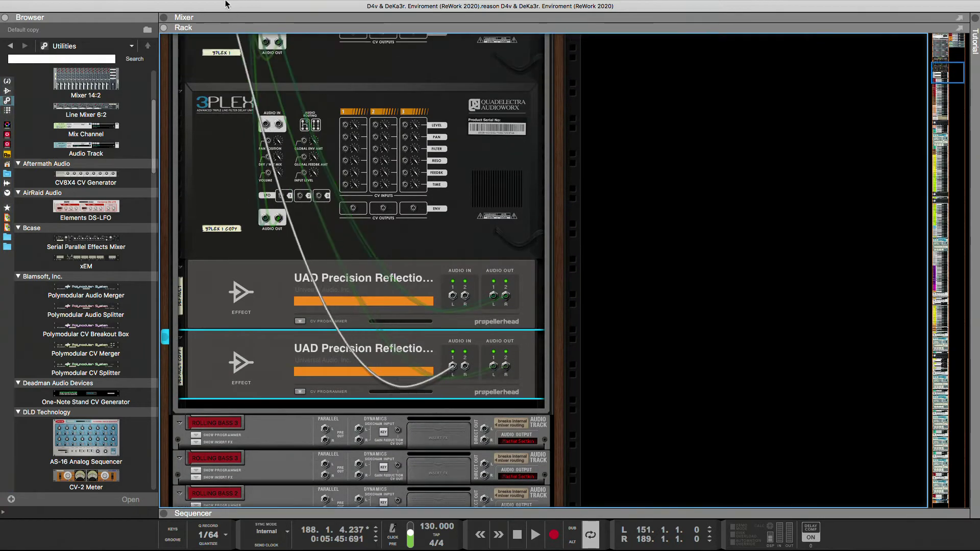
{"action": "scroll", "coordinate": [207, 3], "scroll_direction": "up", "scroll_amount": 8}
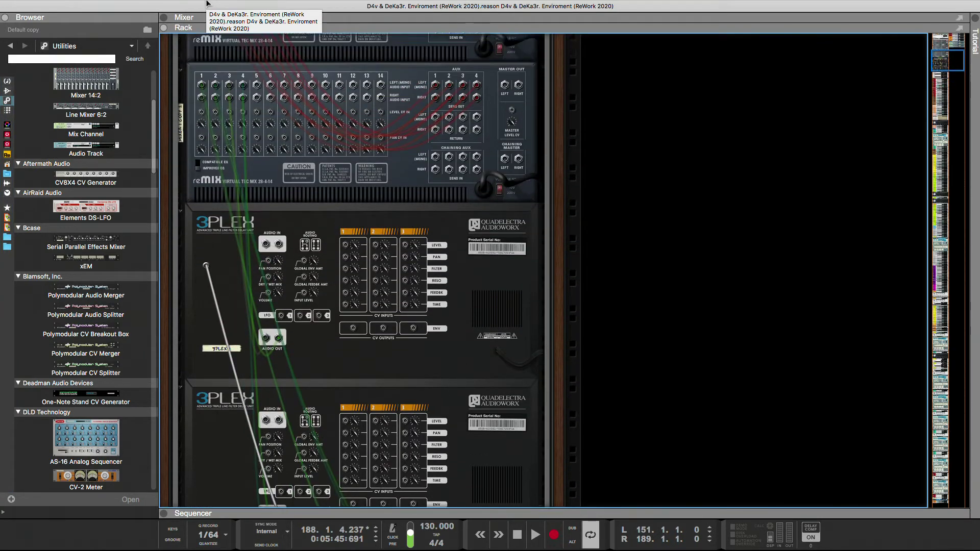
{"action": "scroll", "coordinate": [207, 3], "scroll_direction": "up", "scroll_amount": 6}
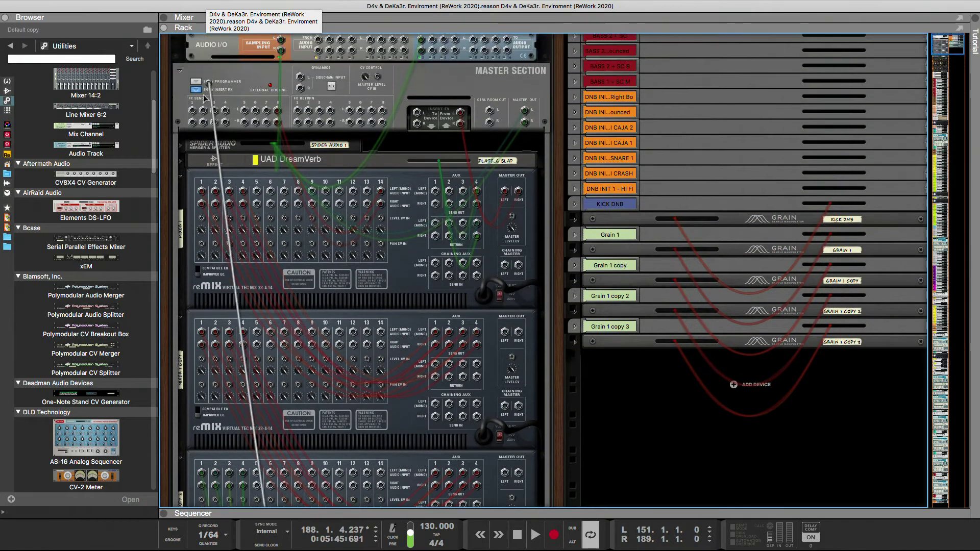
{"action": "left_click_drag", "start_coordinate": [206, 92], "coordinate": [193, 110]}
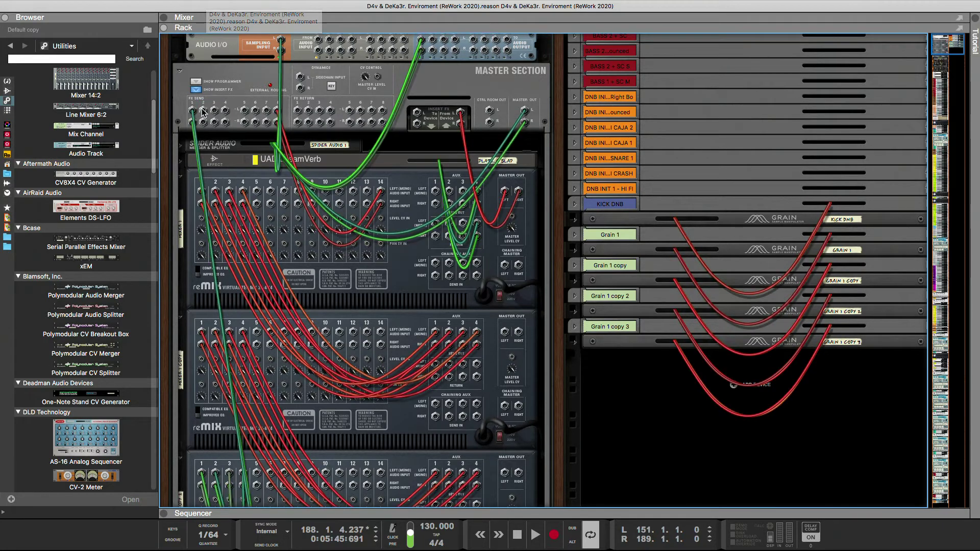
Cable FX Send 2 of the Master Section to the audio input of the first UAD Precision Reflection
{"action": "left_click_drag", "start_coordinate": [203, 111], "coordinate": [251, 221]}
{"action": "left_click_drag", "start_coordinate": [302, 546], "coordinate": [307, 549]}
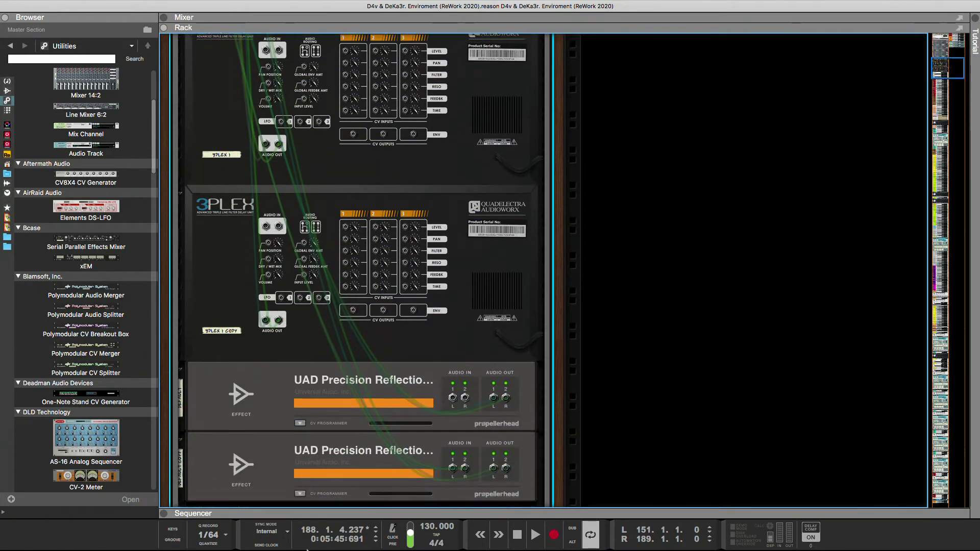
{"action": "left_click_drag", "start_coordinate": [343, 503], "coordinate": [452, 309]}
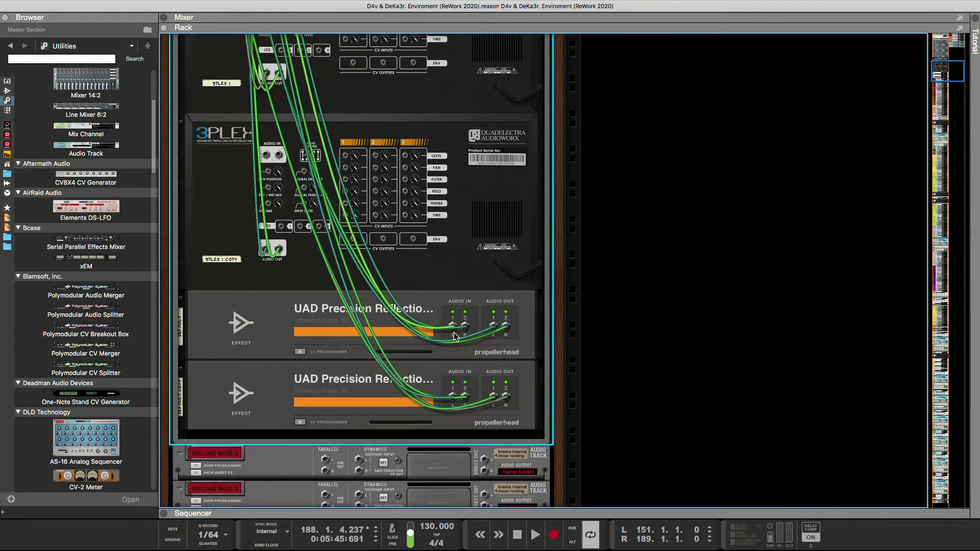
Cable the audio inputs of the two 3Plex units to FX Sends 3 and 4 of the Master Section
{"action": "scroll", "coordinate": [431, 369], "scroll_direction": "up", "scroll_amount": 3}
{"action": "left_click_drag", "start_coordinate": [266, 260], "coordinate": [224, 121]}
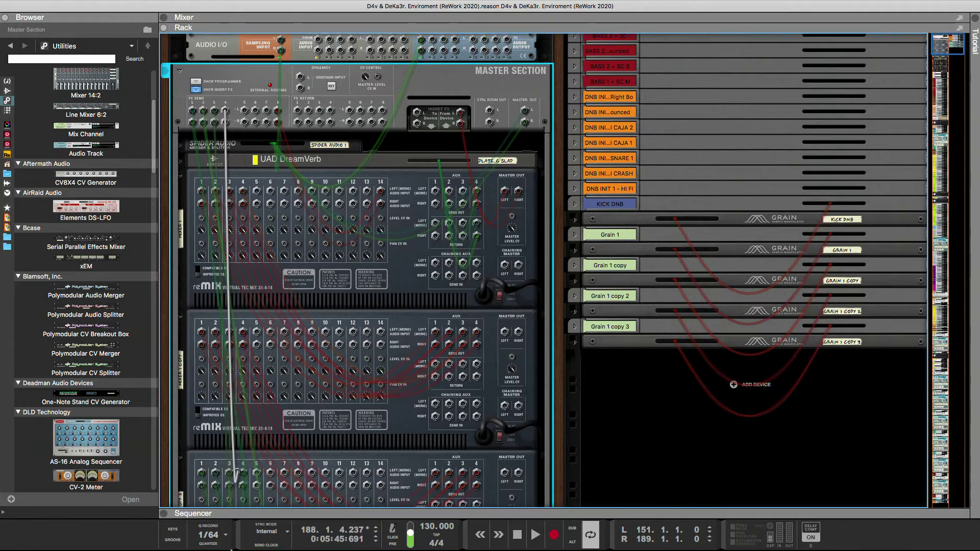
{"action": "left_click_drag", "start_coordinate": [232, 549], "coordinate": [267, 329]}
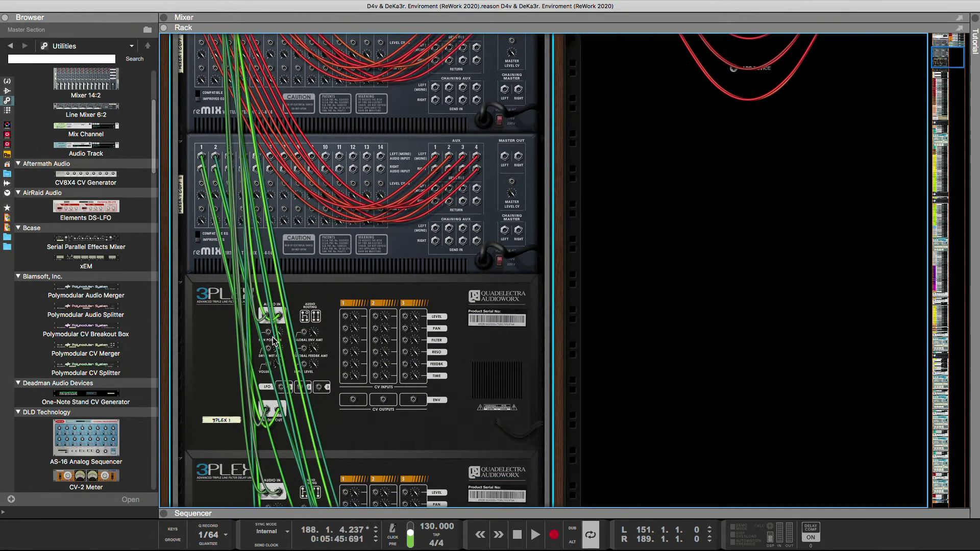
{"action": "scroll", "coordinate": [281, 352], "scroll_direction": "down", "scroll_amount": 5}
{"action": "scroll", "coordinate": [305, 385], "scroll_direction": "up", "scroll_amount": 9}
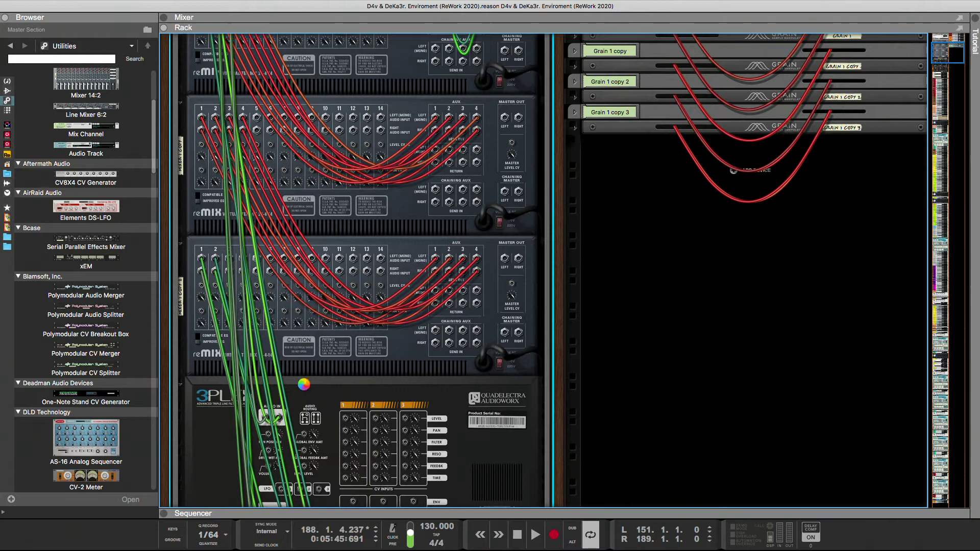
{"action": "key", "text": "Tab"}
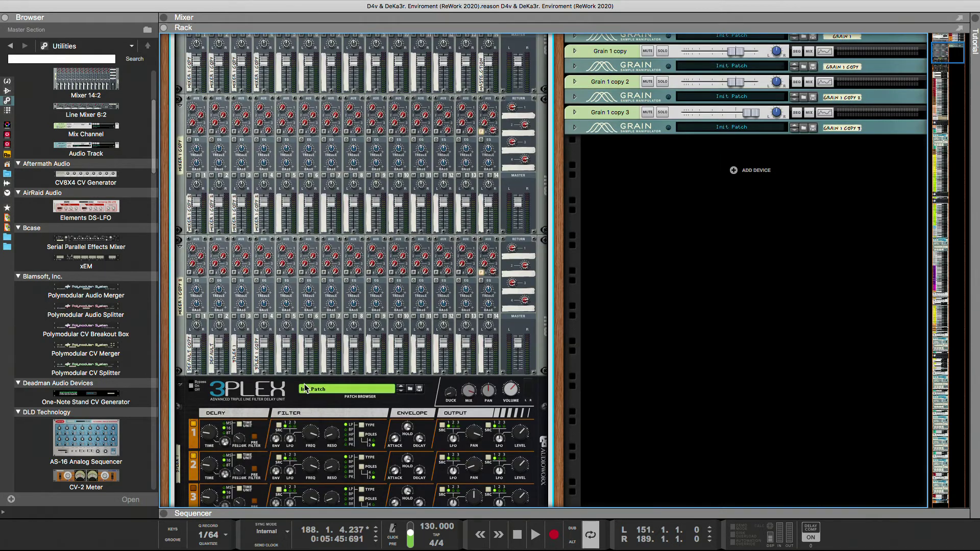
{"action": "scroll", "coordinate": [305, 388], "scroll_direction": "up", "scroll_amount": 3}
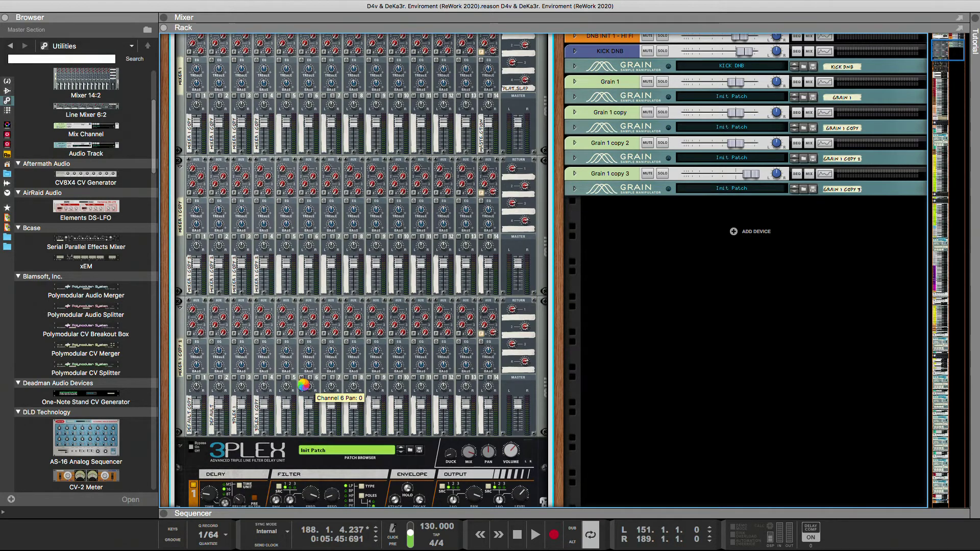
{"action": "key", "text": "Tab"}
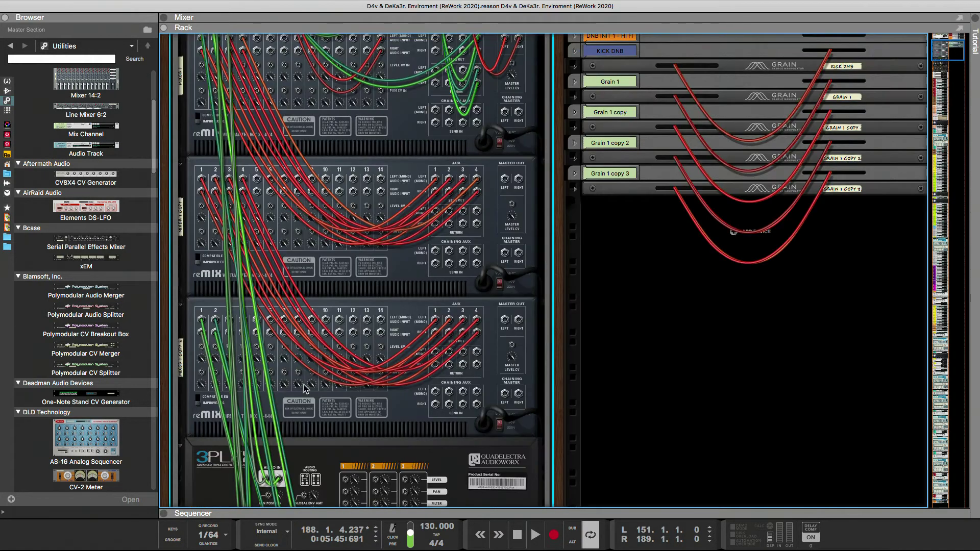
Add a UAD EMT 140 and a UAD EMT 250 to the rack between the second and third Mixer 14:2 units
{"action": "left_click", "coordinate": [7, 81]}
{"action": "left_click", "coordinate": [7, 90]}
{"action": "left_click_drag", "start_coordinate": [154, 97], "coordinate": [161, 250]}
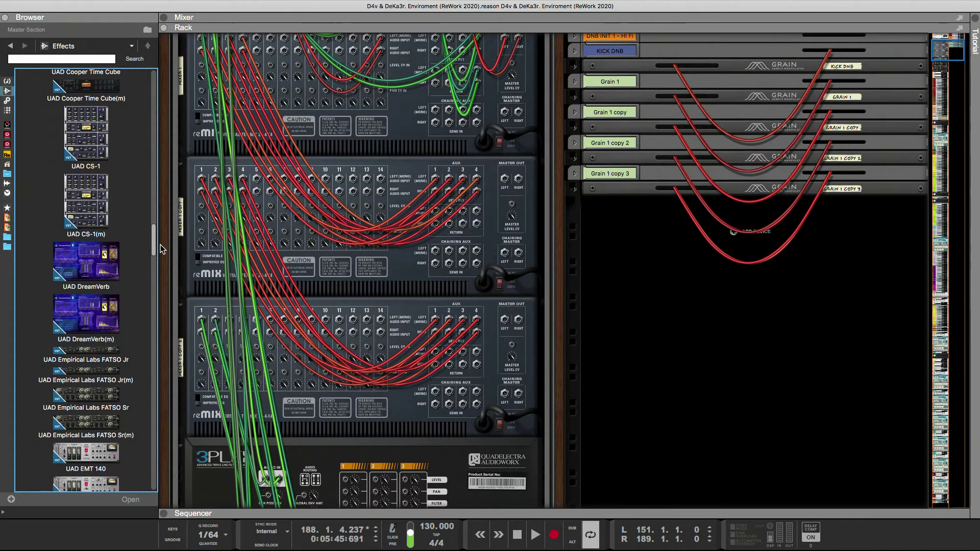
{"action": "left_click_drag", "start_coordinate": [161, 249], "coordinate": [163, 258]}
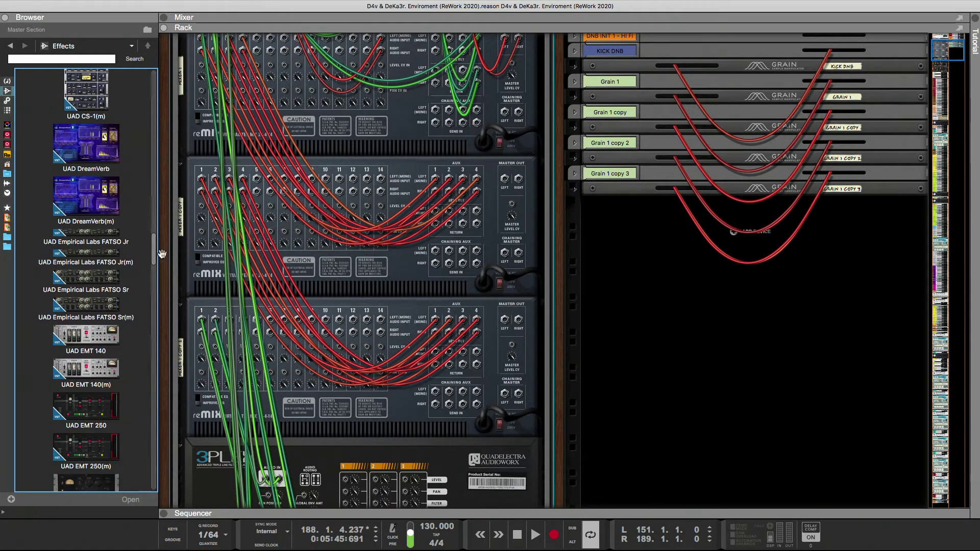
{"action": "left_click", "coordinate": [100, 342]}
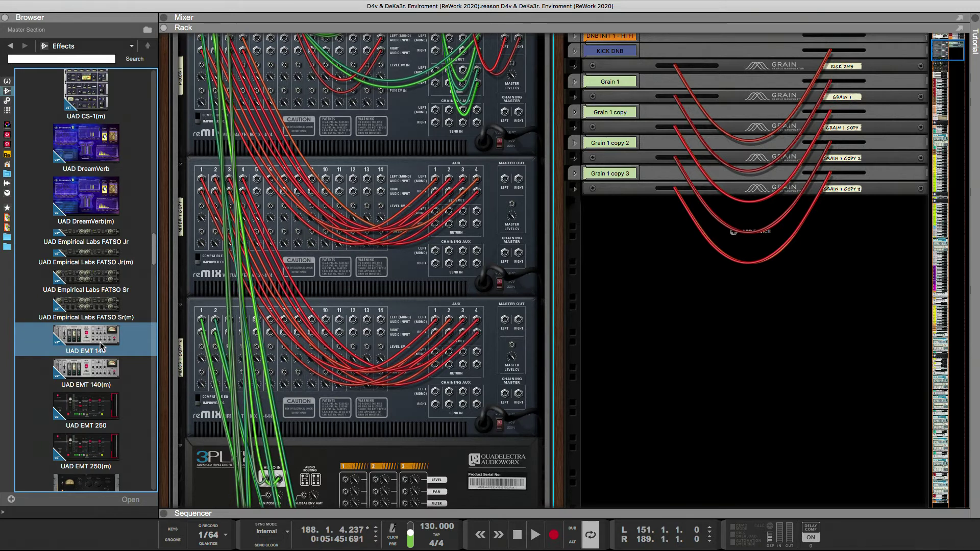
{"action": "left_click_drag", "start_coordinate": [99, 343], "coordinate": [325, 306]}
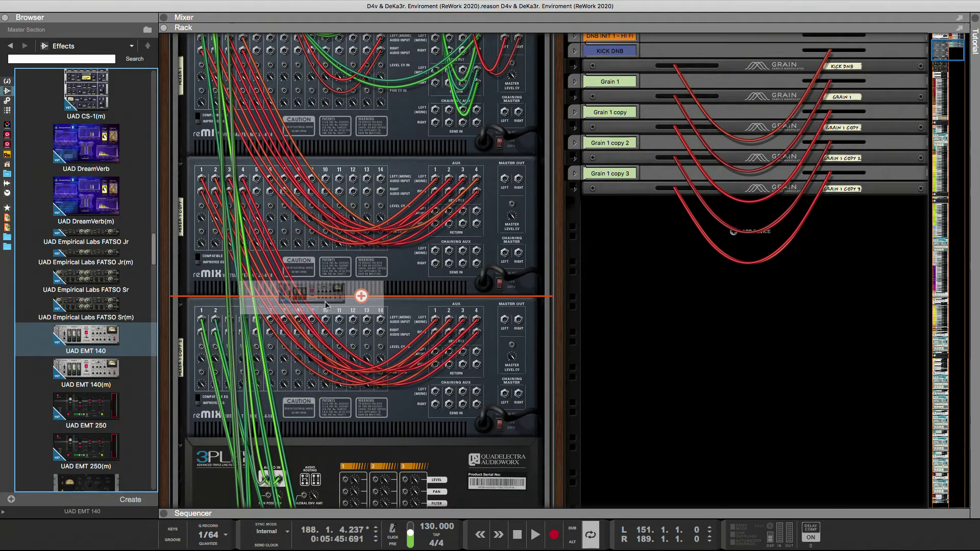
{"action": "left_click_drag", "start_coordinate": [325, 303], "coordinate": [176, 330]}
{"action": "left_click_drag", "start_coordinate": [130, 356], "coordinate": [123, 373]}
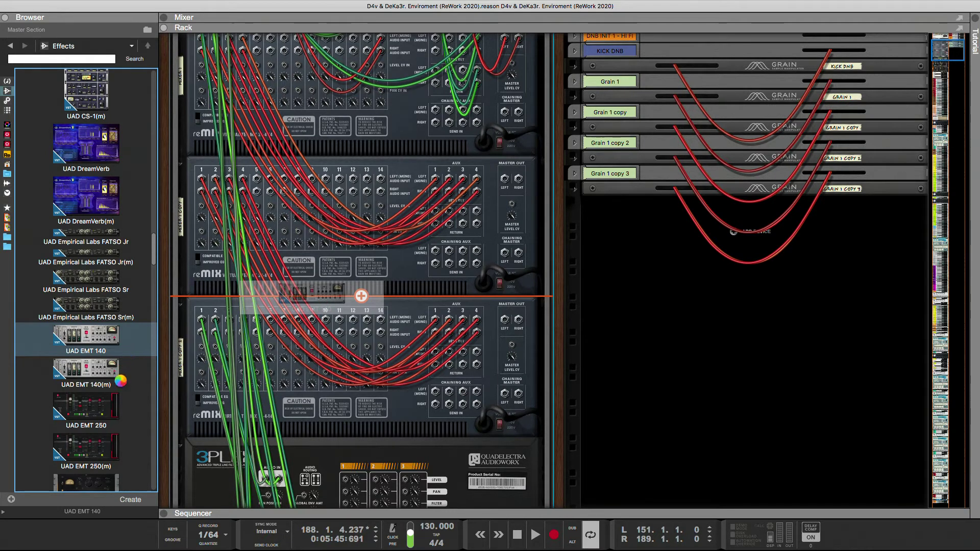
{"action": "left_click_drag", "start_coordinate": [104, 409], "coordinate": [204, 390]}
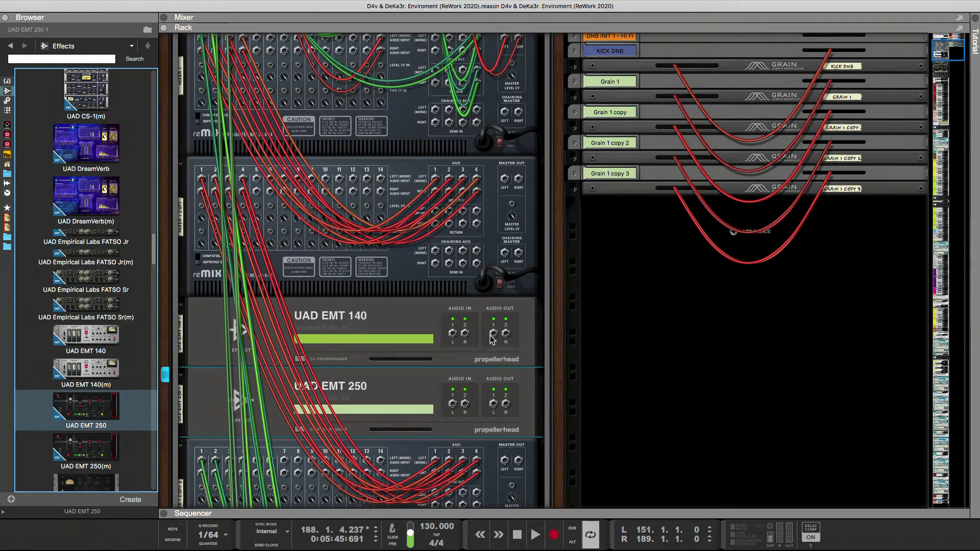
Cable the stereo audio output of the UAD EMT 140 to Return 4 of the second Mixer 14:2
{"action": "left_click_drag", "start_coordinate": [493, 336], "coordinate": [477, 223]}
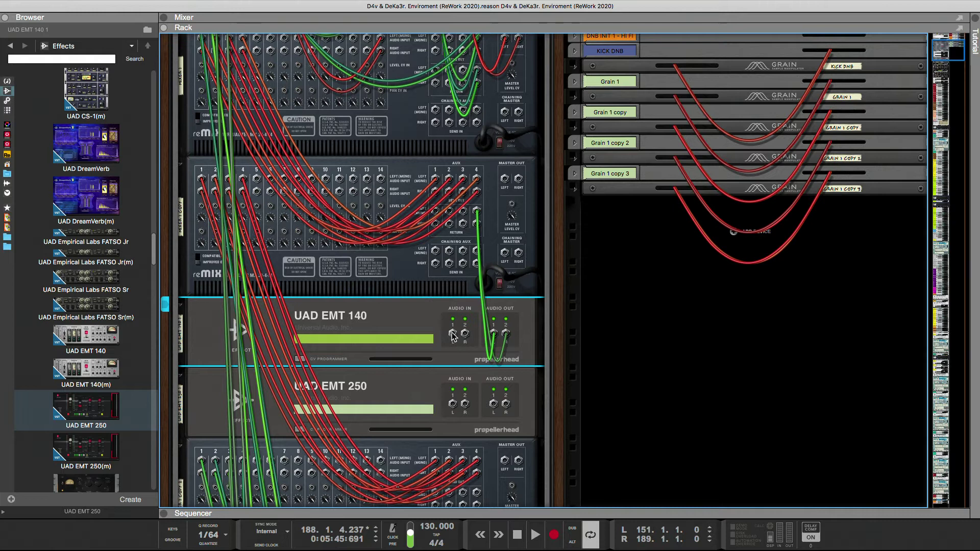
{"action": "scroll", "coordinate": [442, 342], "scroll_direction": "up", "scroll_amount": 2}
{"action": "scroll", "coordinate": [438, 342], "scroll_direction": "down", "scroll_amount": 4}
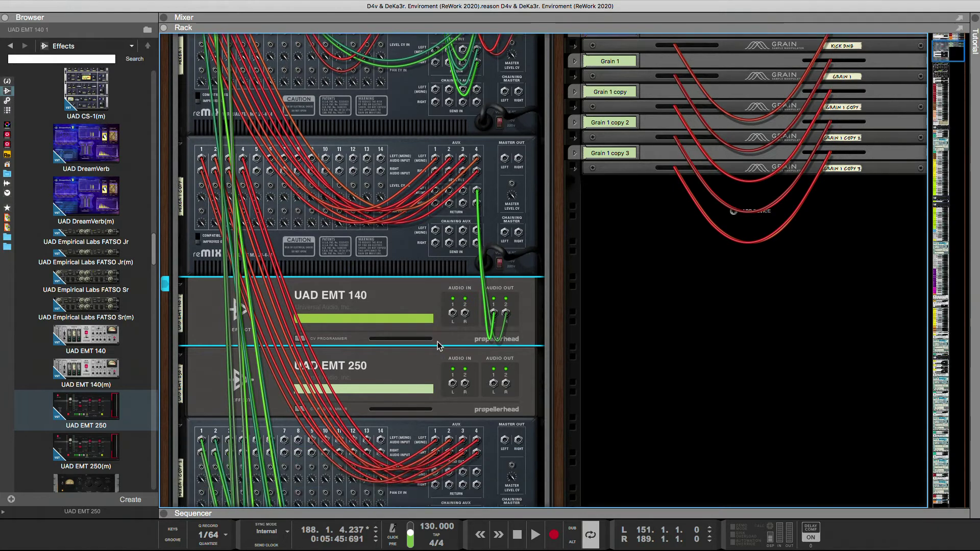
{"action": "scroll", "coordinate": [437, 341], "scroll_direction": "up", "scroll_amount": 4}
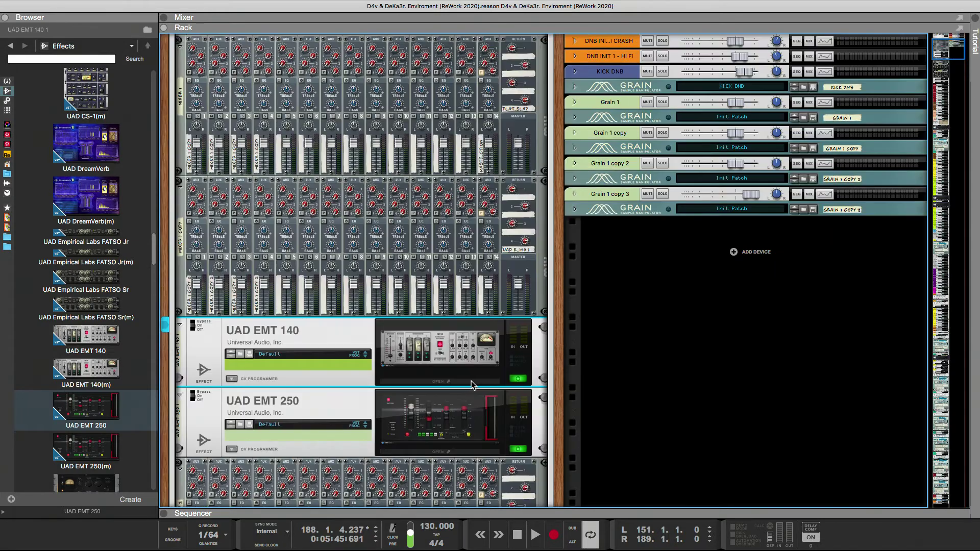
Check the UAD EMT 140 panel and set the UAD EMT 250 to maximum reverb time, lowest low and high frequency multipliers and 0 ms pre-delay
{"action": "left_click", "coordinate": [470, 384]}
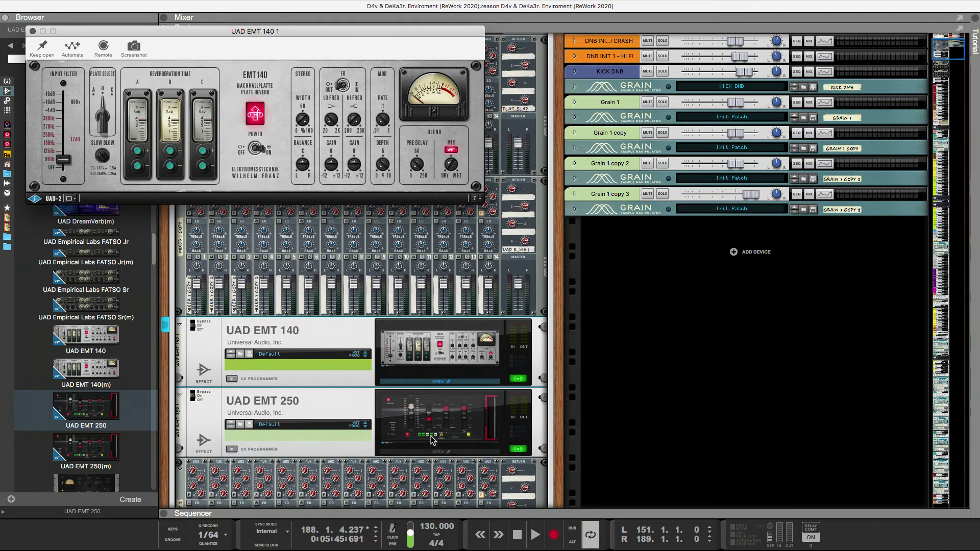
{"action": "left_click", "coordinate": [431, 452]}
{"action": "left_click", "coordinate": [67, 230]}
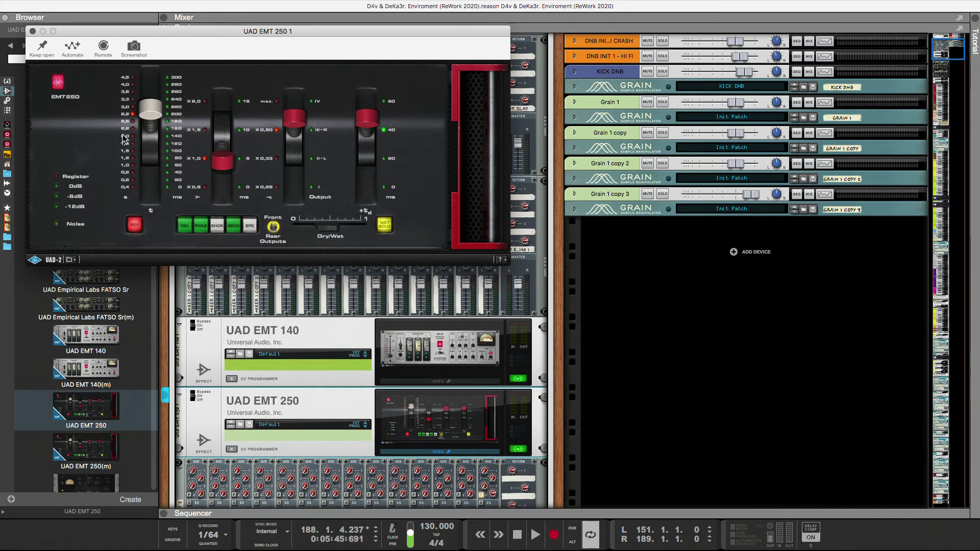
{"action": "left_click_drag", "start_coordinate": [146, 117], "coordinate": [151, 60]}
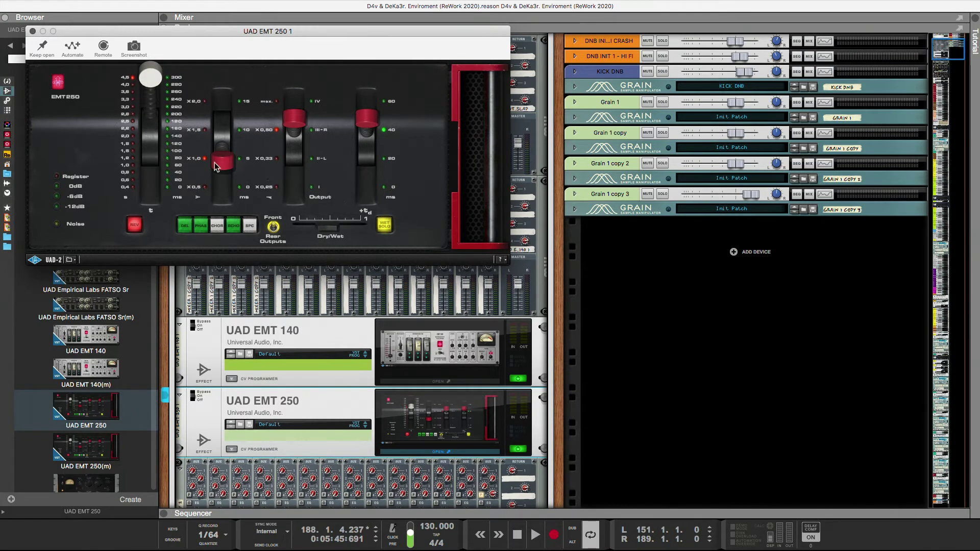
{"action": "left_click_drag", "start_coordinate": [215, 166], "coordinate": [223, 220]}
{"action": "left_click_drag", "start_coordinate": [306, 131], "coordinate": [285, 227]}
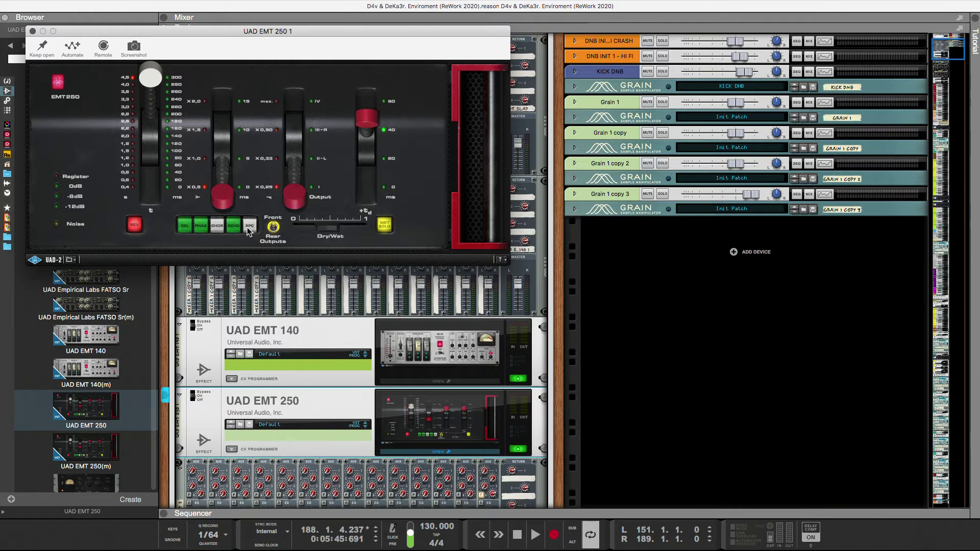
{"action": "left_click_drag", "start_coordinate": [366, 125], "coordinate": [361, 250]}
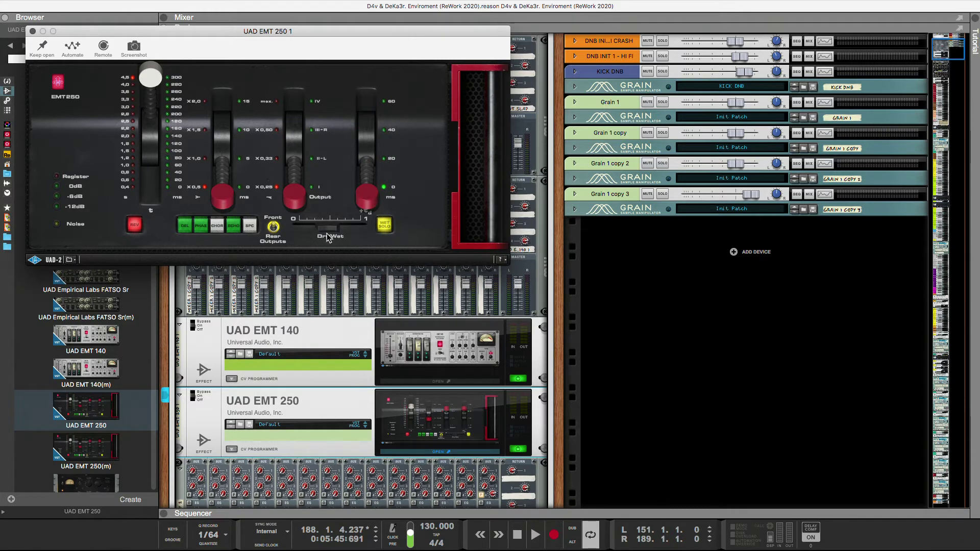
{"action": "left_click", "coordinate": [33, 31]}
Look through the Universal Audio effects for another send effect
{"action": "scroll", "coordinate": [280, 311], "scroll_direction": "up", "scroll_amount": 3}
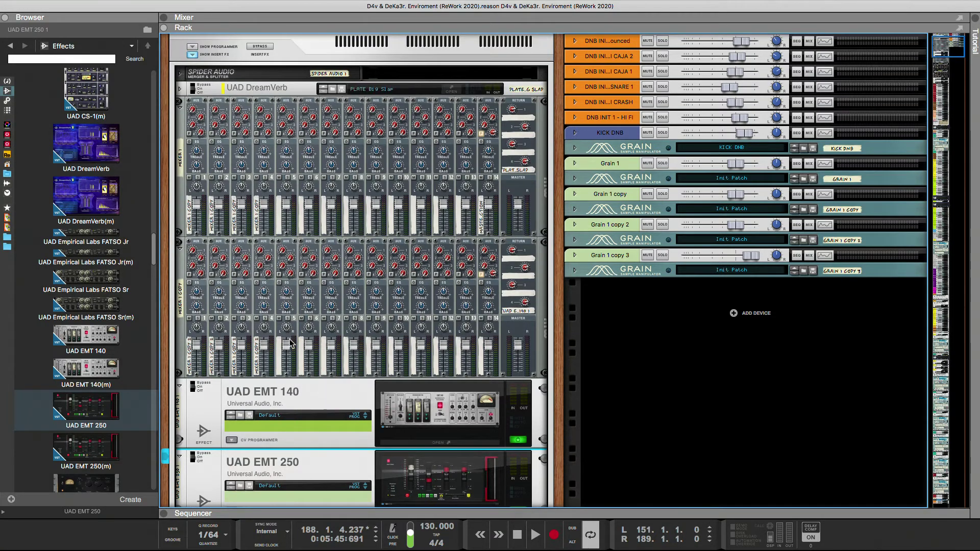
{"action": "scroll", "coordinate": [155, 270], "scroll_direction": "down", "scroll_amount": 3}
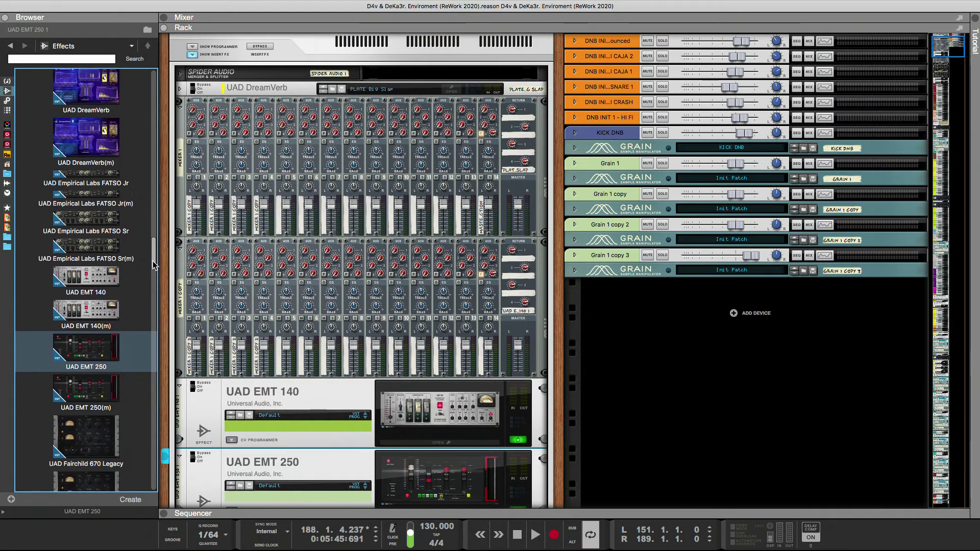
{"action": "scroll", "coordinate": [155, 266], "scroll_direction": "down", "scroll_amount": 9}
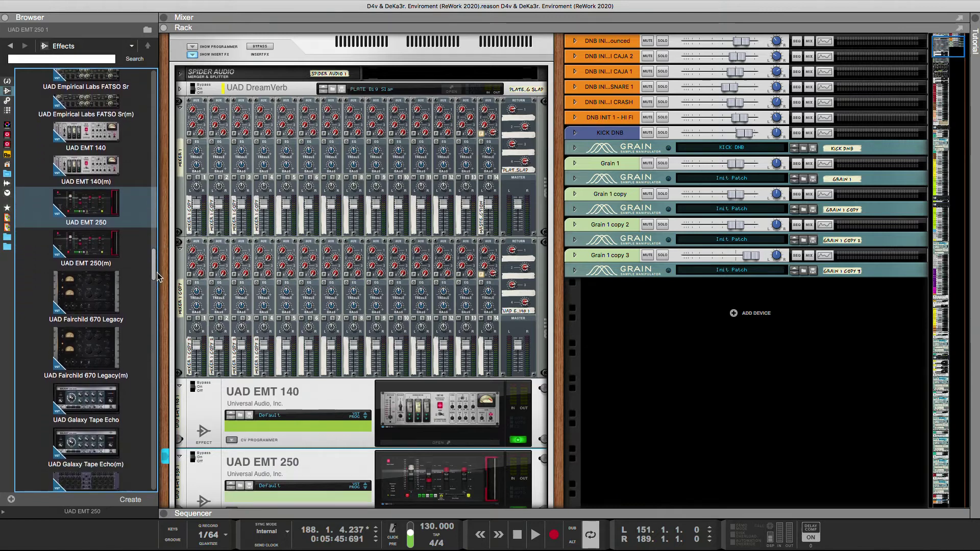
{"action": "scroll", "coordinate": [159, 282], "scroll_direction": "up", "scroll_amount": 11}
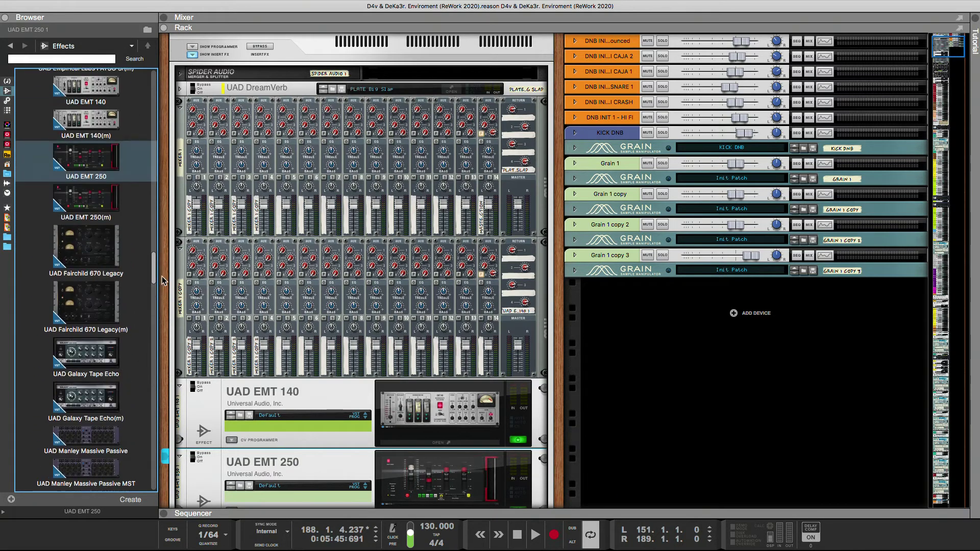
{"action": "scroll", "coordinate": [162, 260], "scroll_direction": "up", "scroll_amount": 1}
{"action": "scroll", "coordinate": [161, 260], "scroll_direction": "up", "scroll_amount": 4}
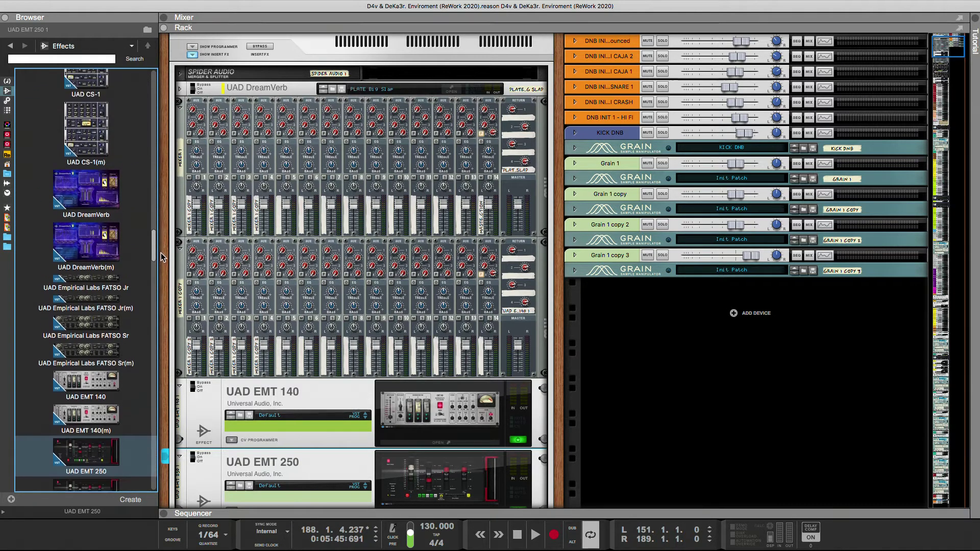
{"action": "scroll", "coordinate": [161, 254], "scroll_direction": "up", "scroll_amount": 3}
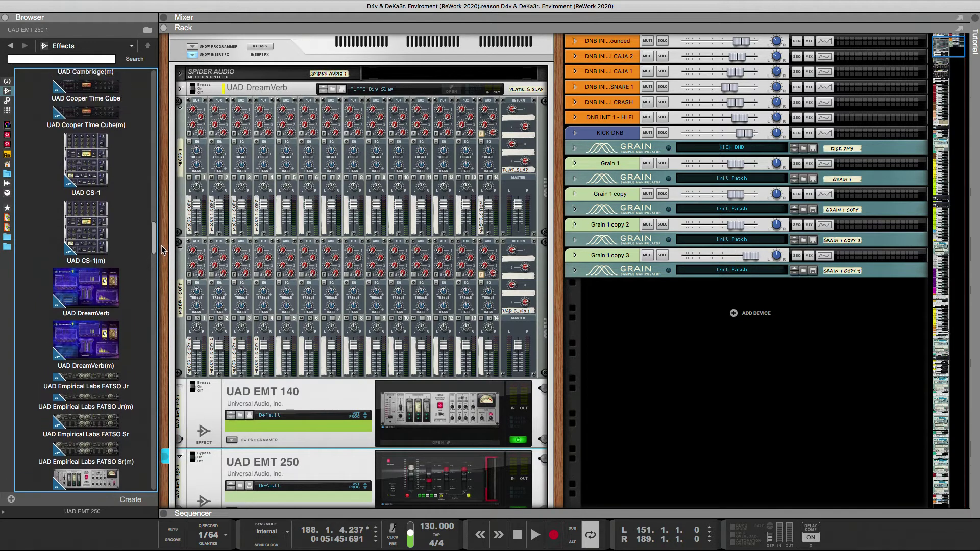
{"action": "scroll", "coordinate": [162, 250], "scroll_direction": "down", "scroll_amount": 2}
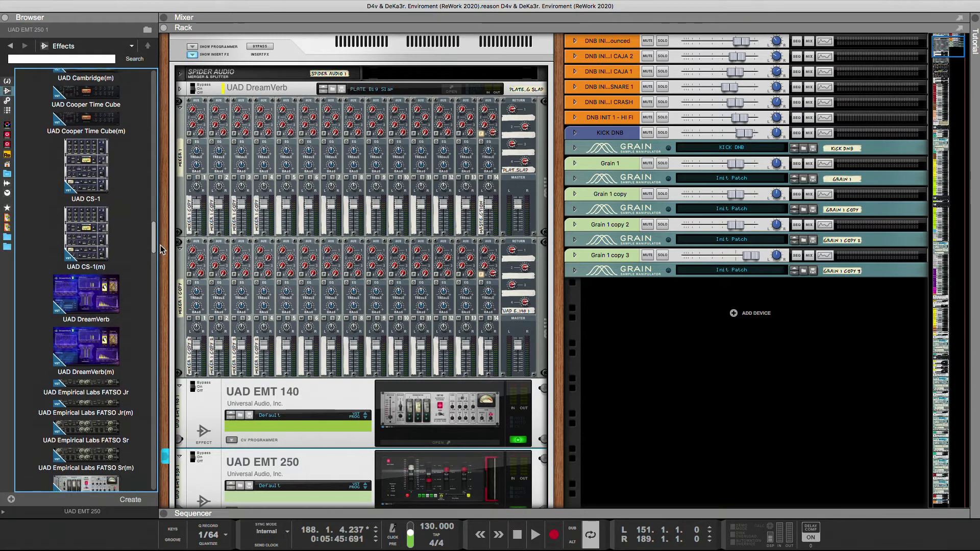
{"action": "scroll", "coordinate": [161, 245], "scroll_direction": "up", "scroll_amount": 10}
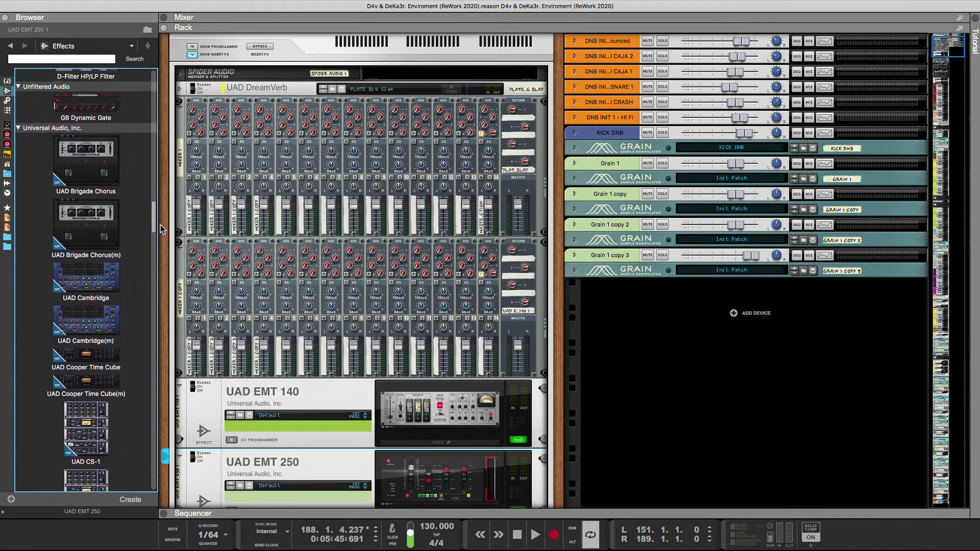
{"action": "scroll", "coordinate": [161, 240], "scroll_direction": "down", "scroll_amount": 12}
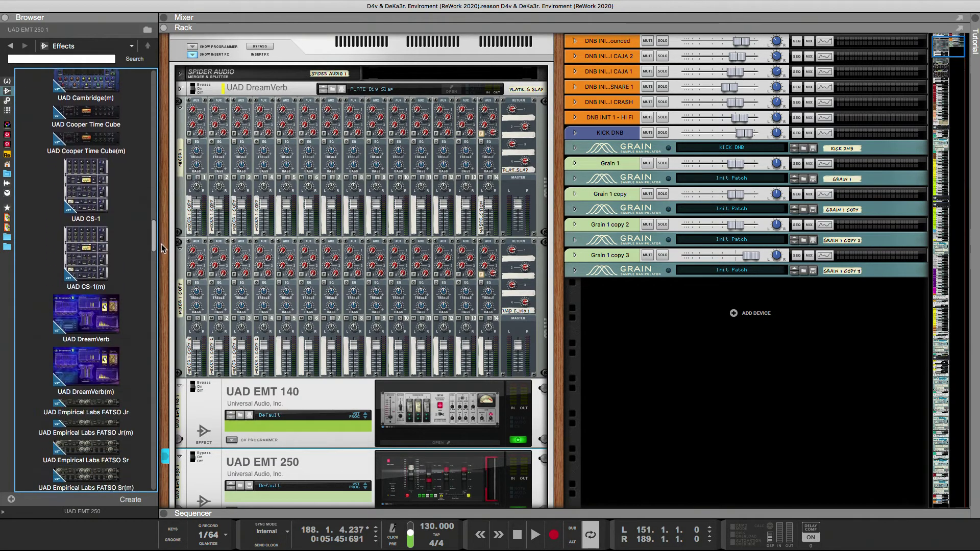
{"action": "scroll", "coordinate": [161, 256], "scroll_direction": "down", "scroll_amount": 9}
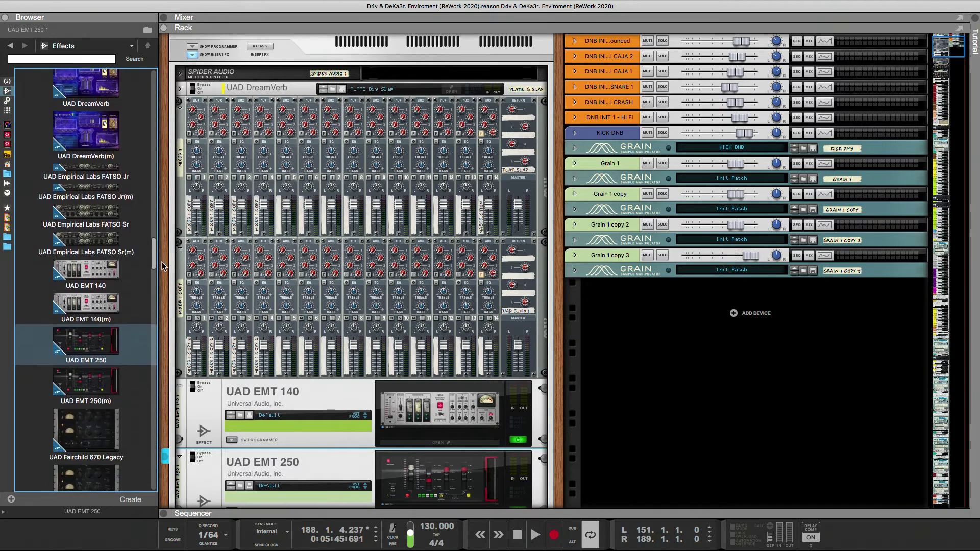
Add a UAD Roland RE-201 between the second Mixer 14:2 and the UAD EMT 140, and review its control panel
{"action": "left_click_drag", "start_coordinate": [159, 266], "coordinate": [178, 454]}
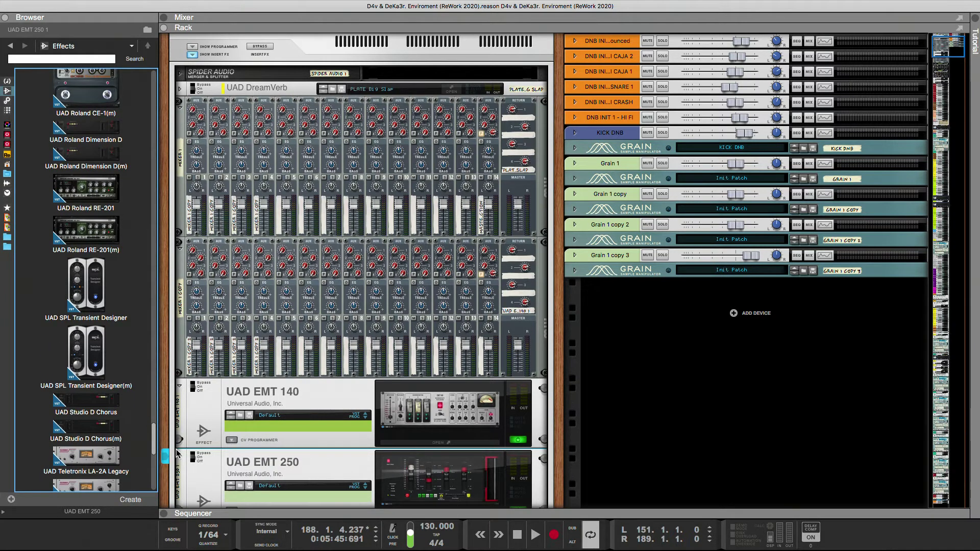
{"action": "scroll", "coordinate": [87, 307], "scroll_direction": "down", "scroll_amount": 2}
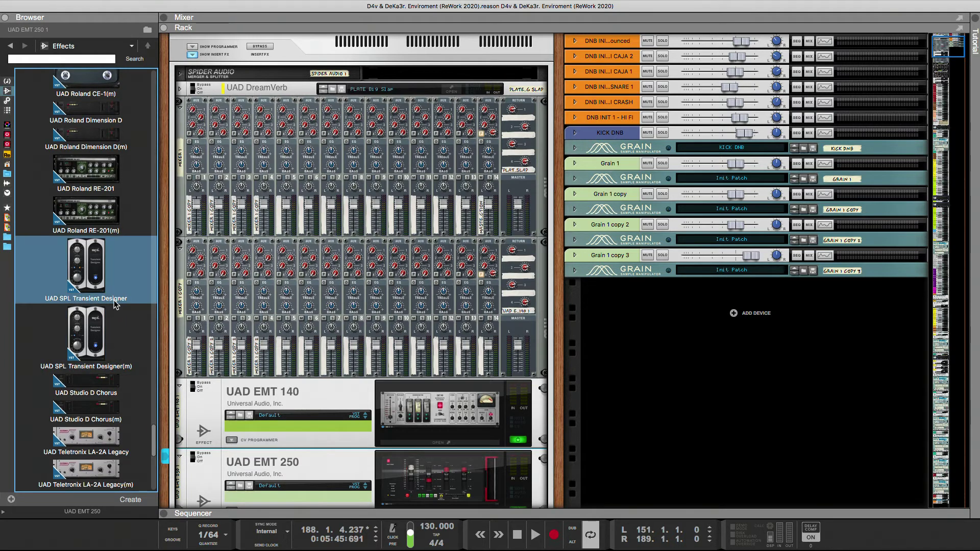
{"action": "left_click", "coordinate": [105, 188]}
{"action": "left_click_drag", "start_coordinate": [102, 187], "coordinate": [293, 380]}
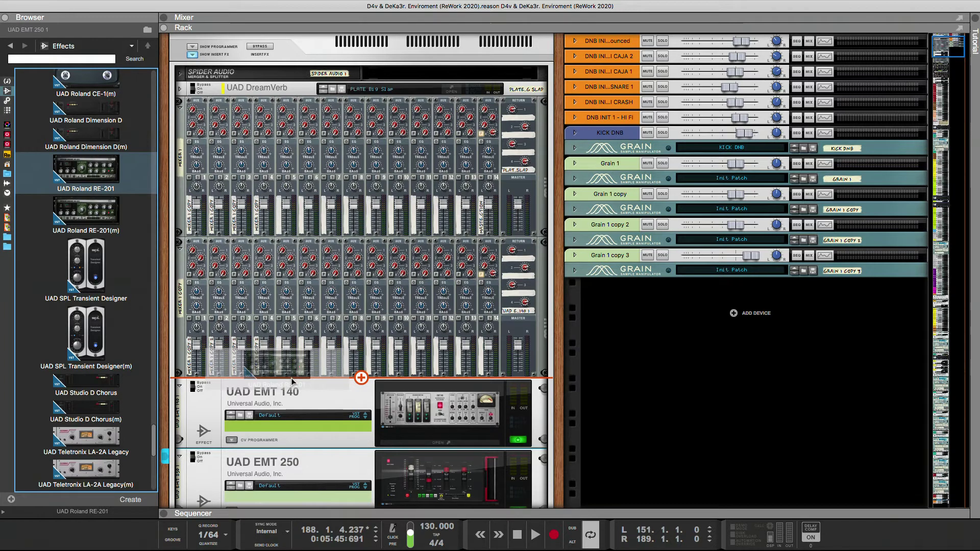
{"action": "left_click_drag", "start_coordinate": [291, 378], "coordinate": [291, 379]}
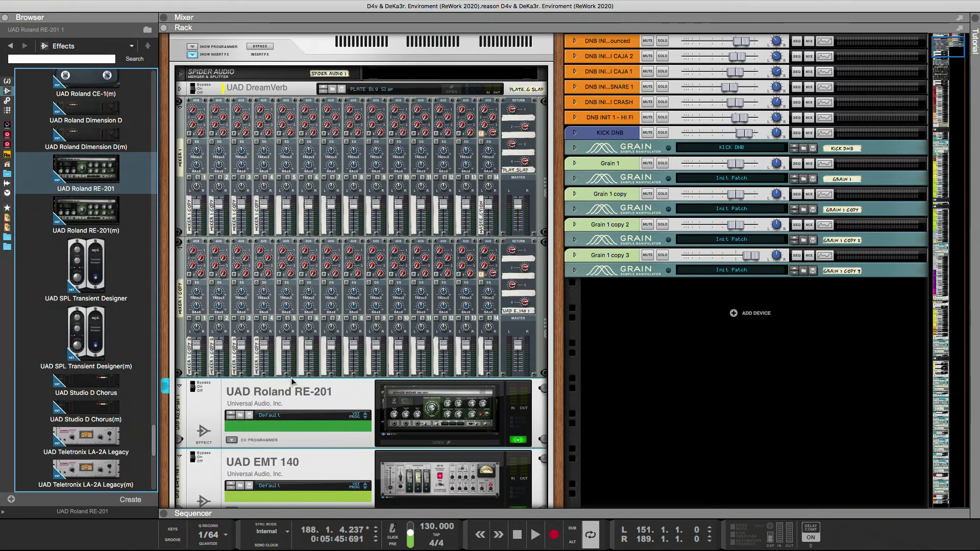
{"action": "left_click", "coordinate": [451, 443]}
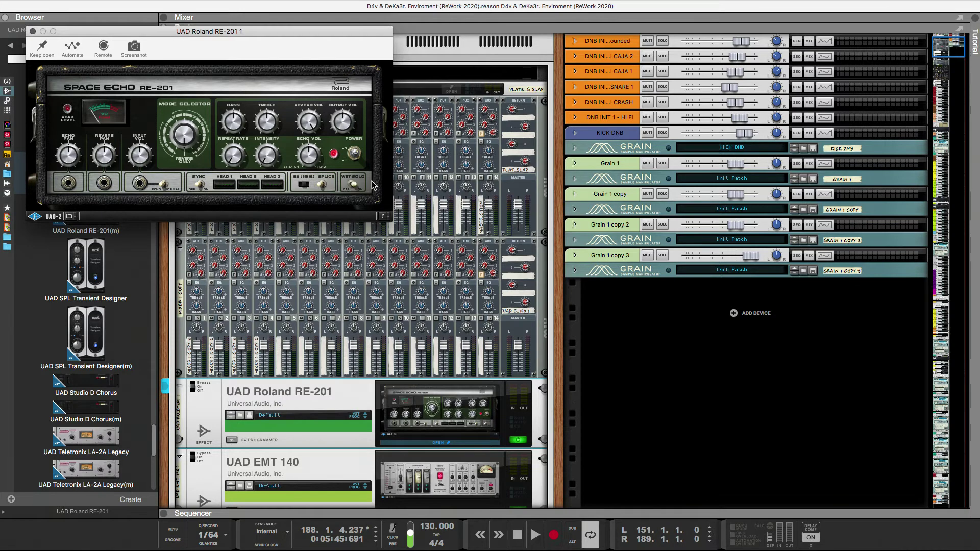
{"action": "left_click", "coordinate": [33, 31]}
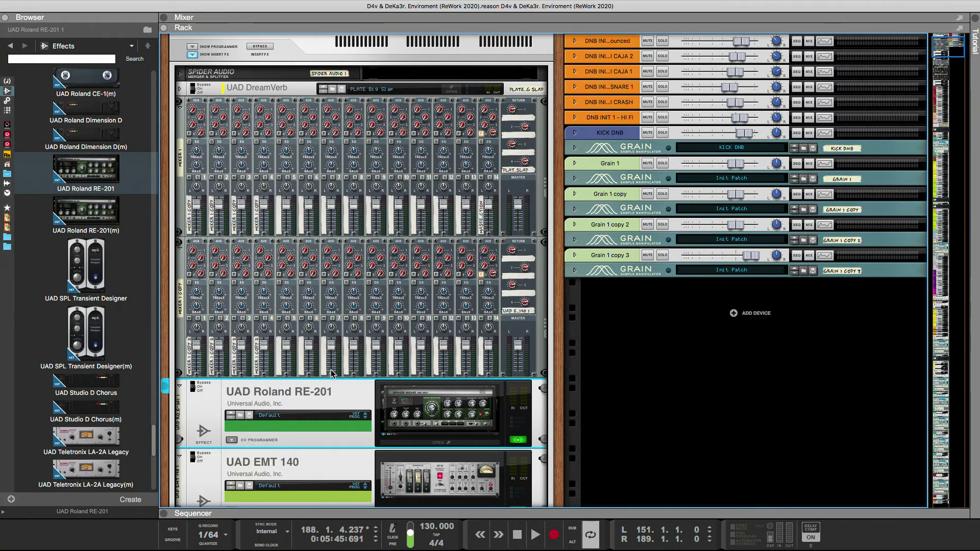
Cable the stereo audio output of the UAD Roland RE-201 to Return 1 of the second Mixer 14:2
{"action": "key", "text": "Tab"}
{"action": "scroll", "coordinate": [330, 370], "scroll_direction": "down", "scroll_amount": 3}
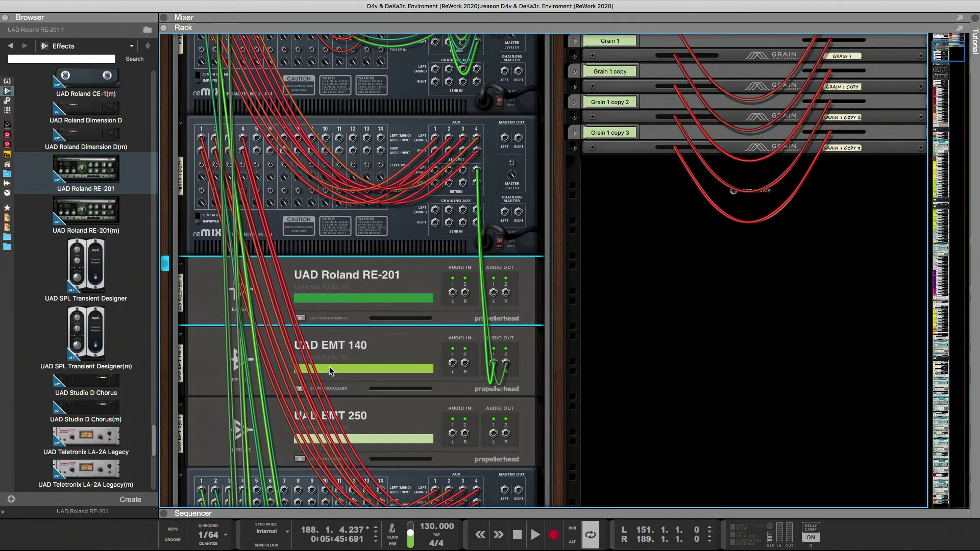
{"action": "left_click_drag", "start_coordinate": [493, 295], "coordinate": [436, 171]}
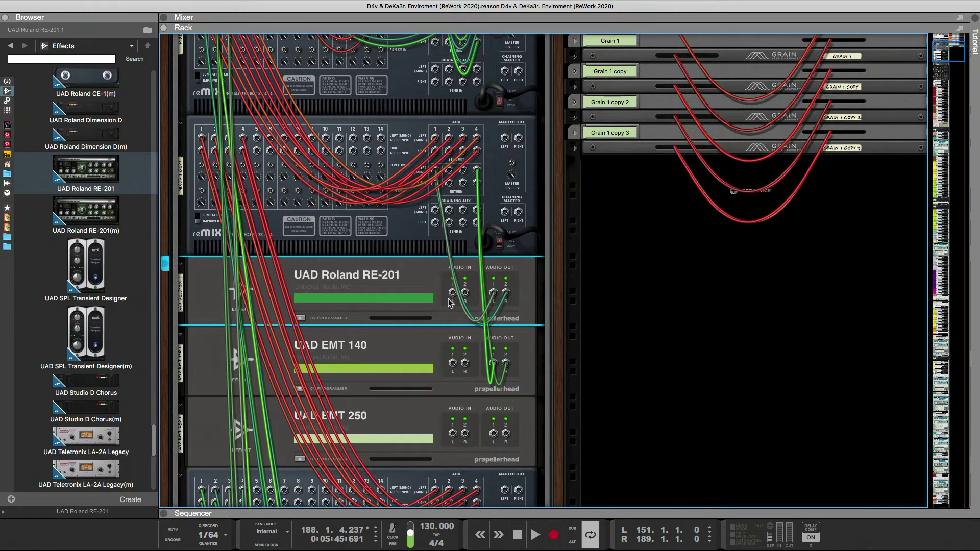
{"action": "scroll", "coordinate": [449, 301], "scroll_direction": "up", "scroll_amount": 2}
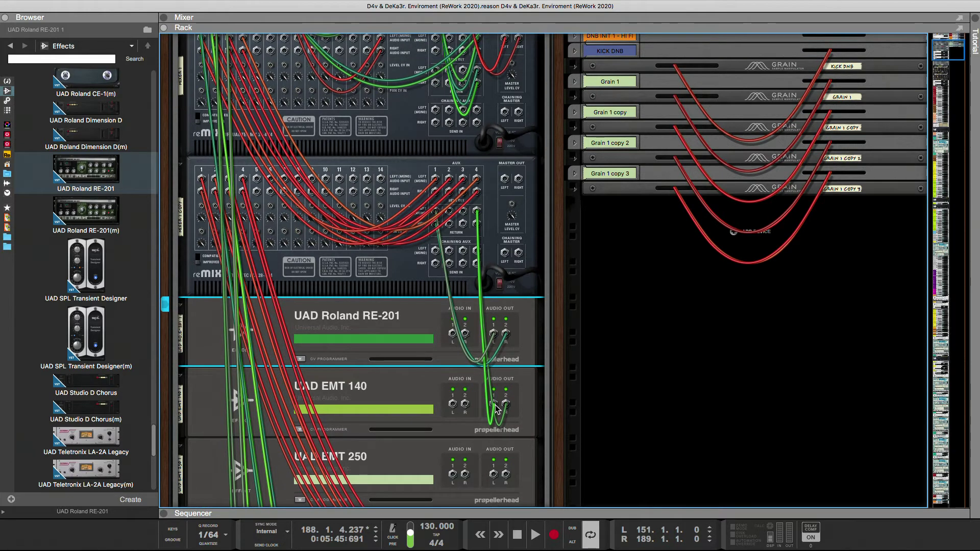
Move the UAD EMT 140 output cables to Return 2 of the second Mixer 14:2 and cable the UAD EMT 250 output to Return 4
{"action": "left_click_drag", "start_coordinate": [476, 211], "coordinate": [463, 229]}
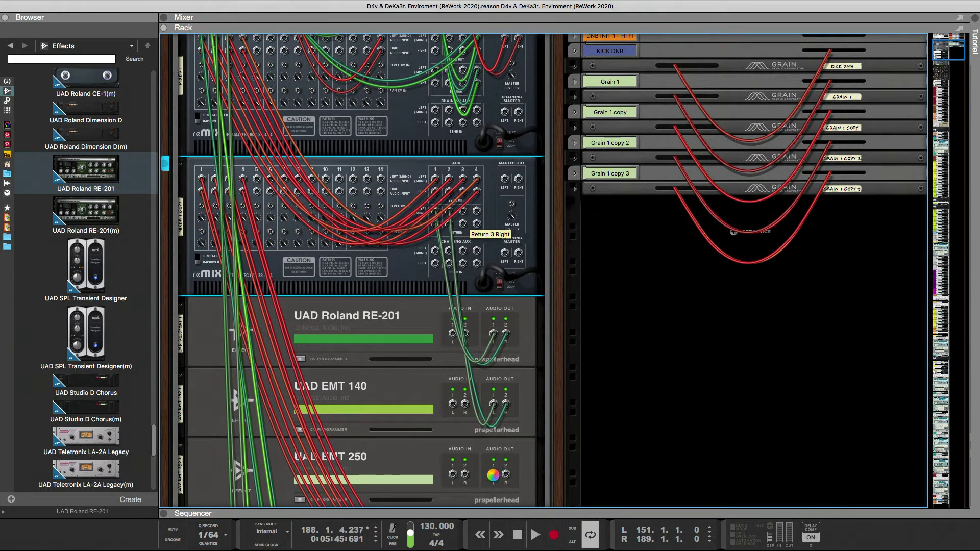
{"action": "left_click_drag", "start_coordinate": [494, 479], "coordinate": [480, 215]}
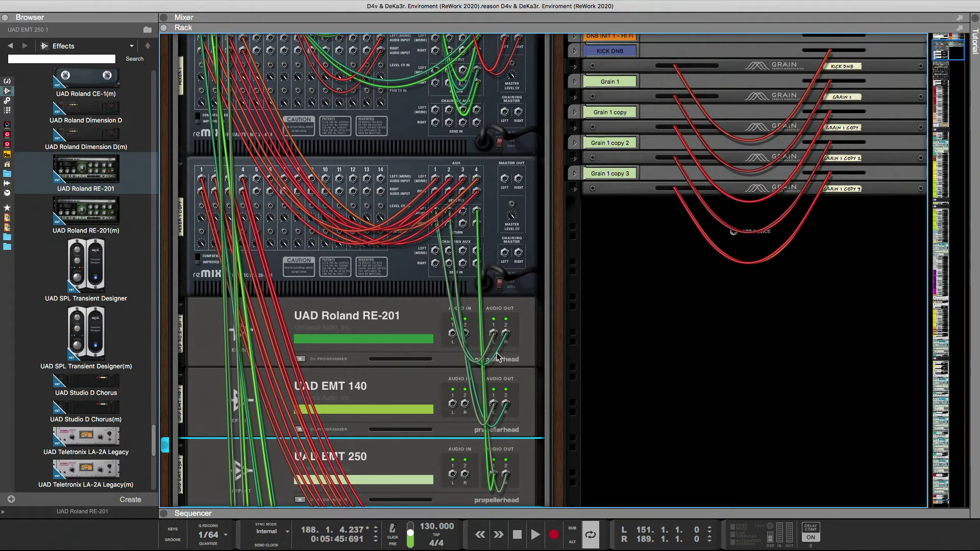
Review the second Mixer 14:2's return cabling and look through the whole effects list for a device to use on its free return
{"action": "scroll", "coordinate": [503, 357], "scroll_direction": "up", "scroll_amount": 3}
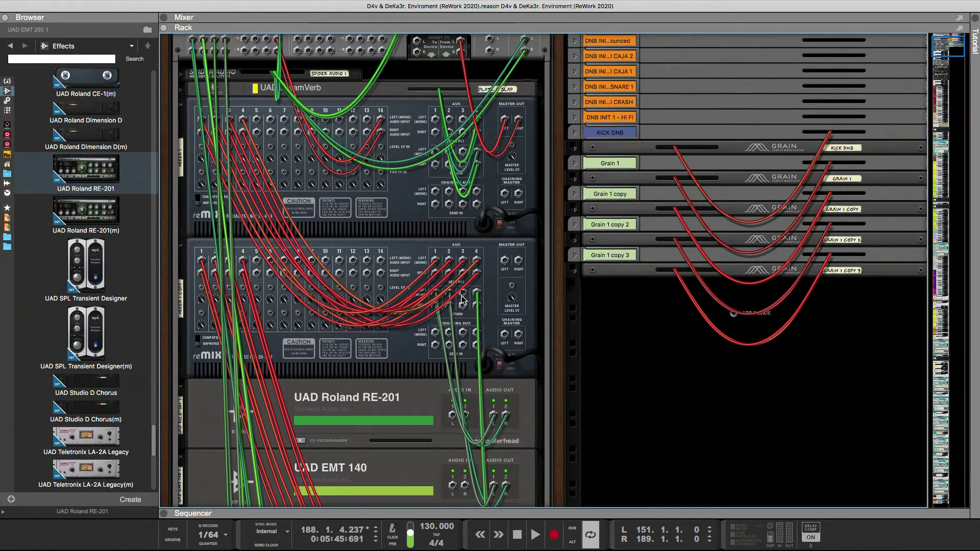
{"action": "scroll", "coordinate": [460, 297], "scroll_direction": "down", "scroll_amount": 5}
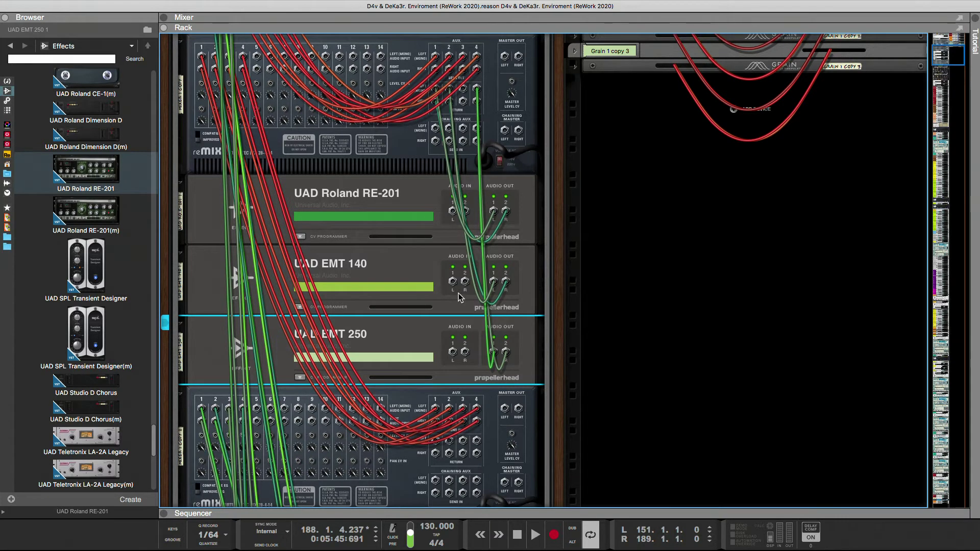
{"action": "scroll", "coordinate": [459, 293], "scroll_direction": "up", "scroll_amount": 10}
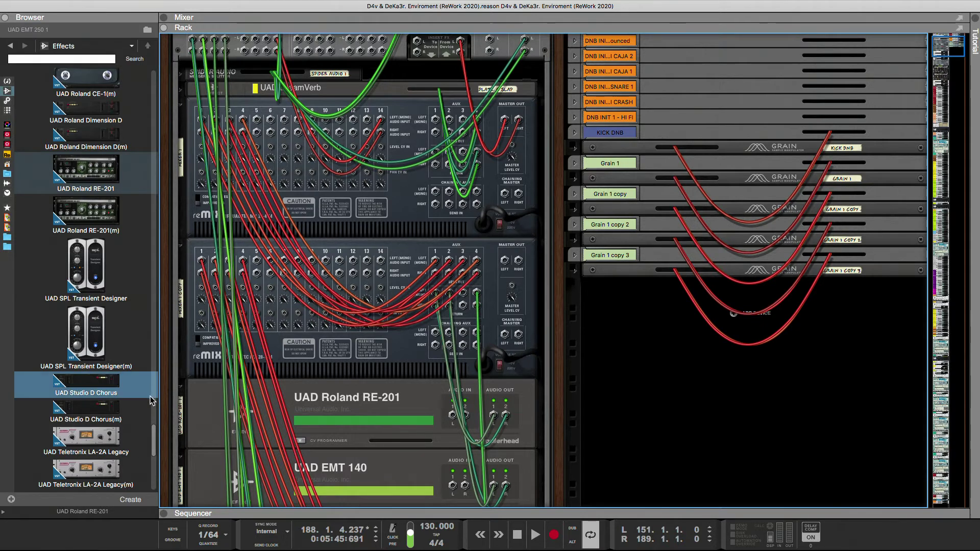
{"action": "scroll", "coordinate": [148, 396], "scroll_direction": "down", "scroll_amount": 10}
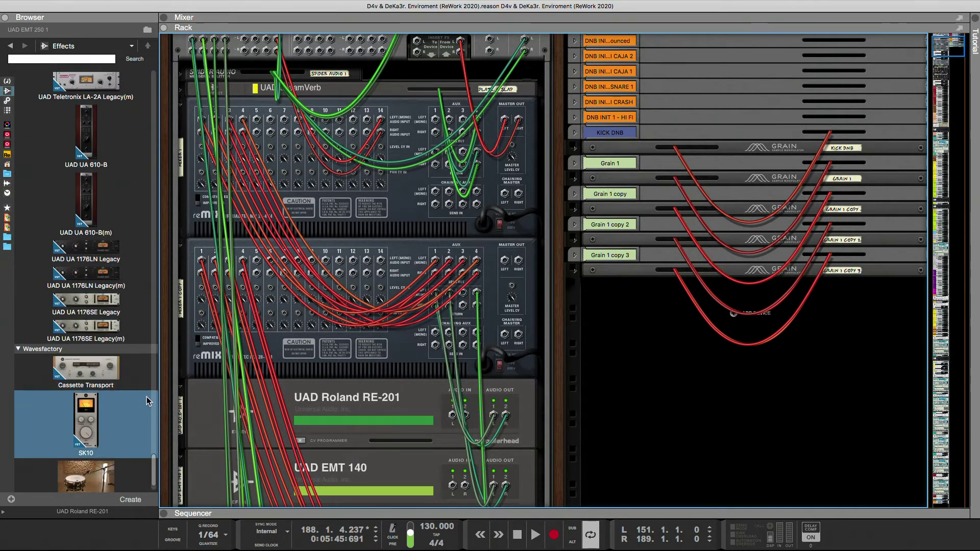
{"action": "scroll", "coordinate": [146, 398], "scroll_direction": "down", "scroll_amount": 2}
{"action": "scroll", "coordinate": [145, 404], "scroll_direction": "up", "scroll_amount": 10}
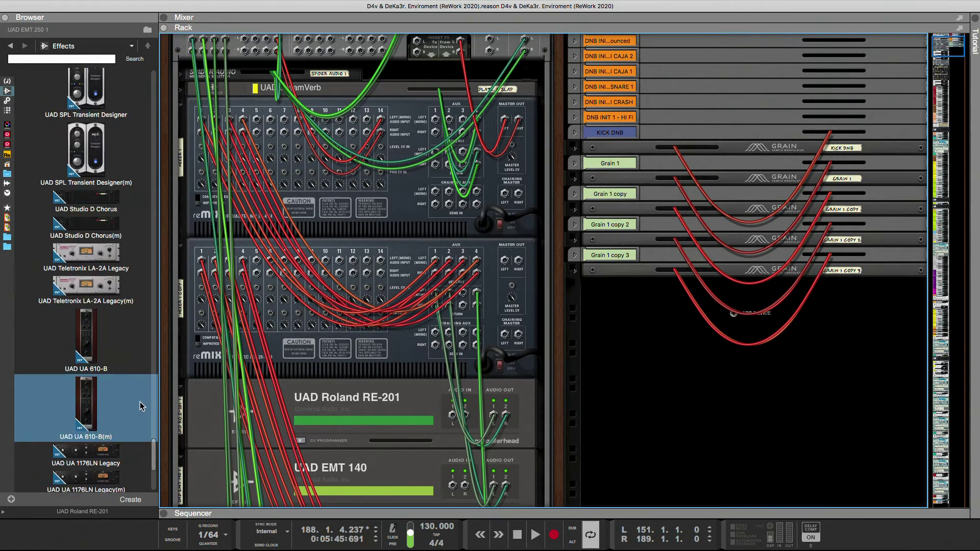
{"action": "scroll", "coordinate": [143, 405], "scroll_direction": "up", "scroll_amount": 10}
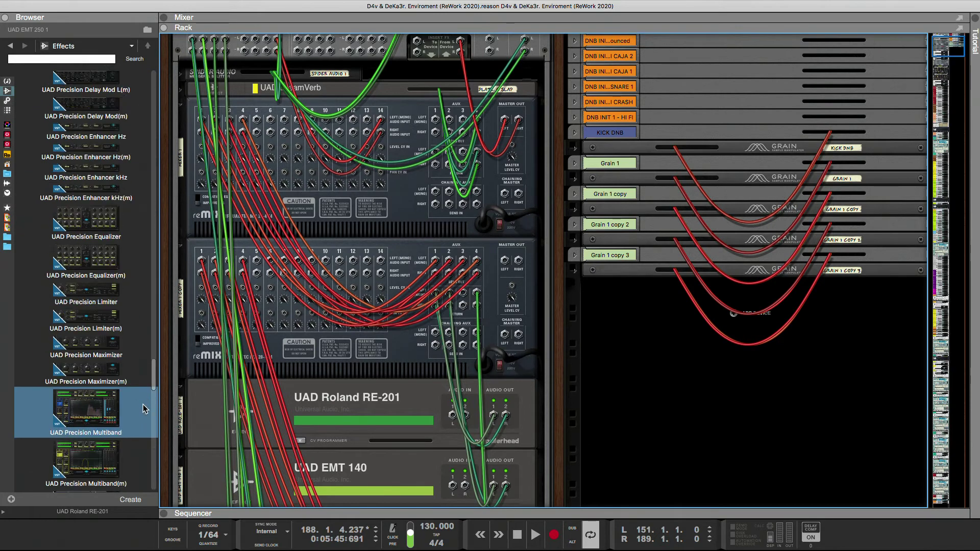
{"action": "scroll", "coordinate": [147, 406], "scroll_direction": "up", "scroll_amount": 10}
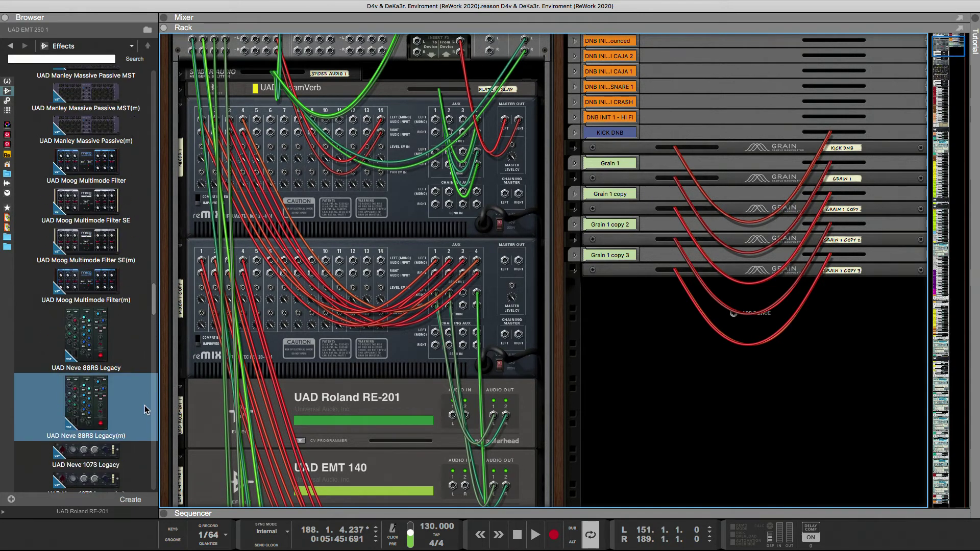
{"action": "scroll", "coordinate": [147, 409], "scroll_direction": "up", "scroll_amount": 5}
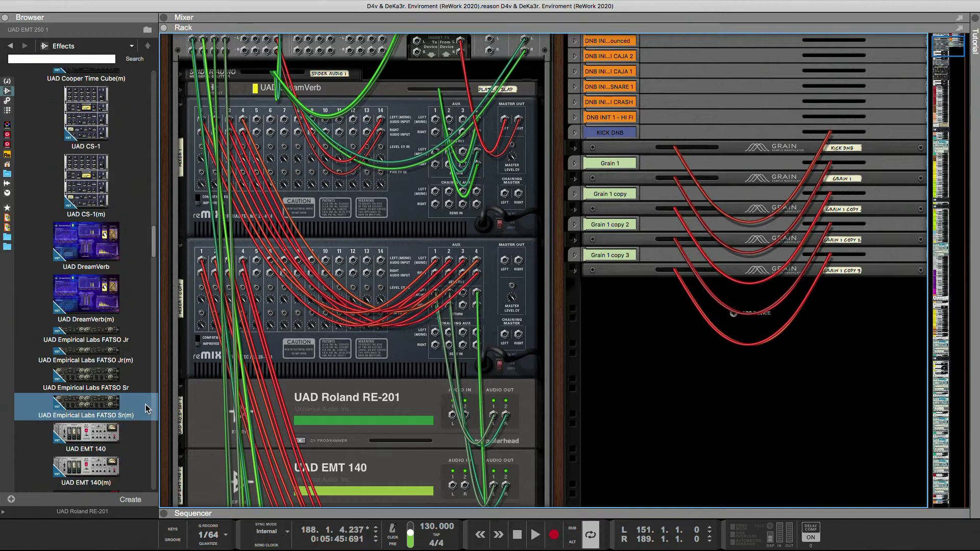
{"action": "scroll", "coordinate": [147, 407], "scroll_direction": "up", "scroll_amount": 7}
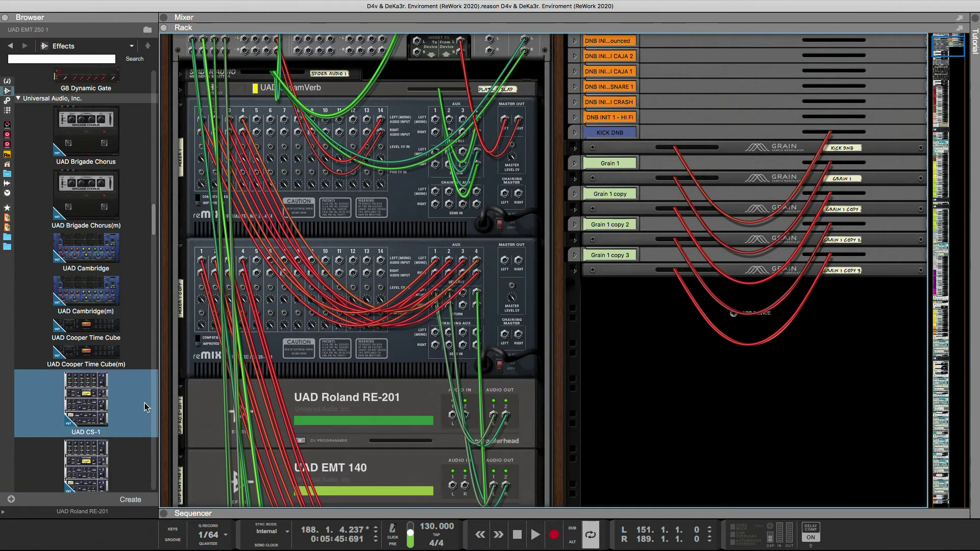
{"action": "scroll", "coordinate": [145, 407], "scroll_direction": "up", "scroll_amount": 3}
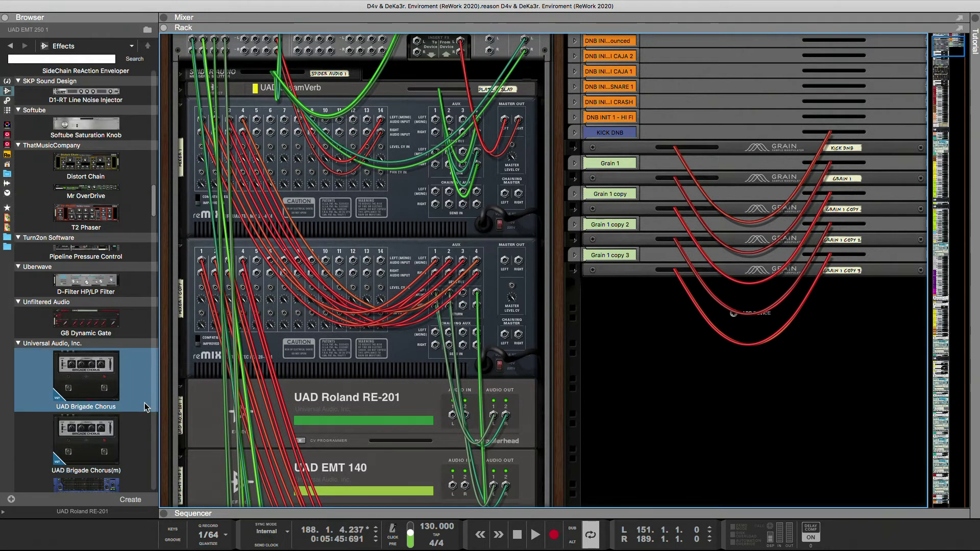
{"action": "scroll", "coordinate": [145, 406], "scroll_direction": "up", "scroll_amount": 10}
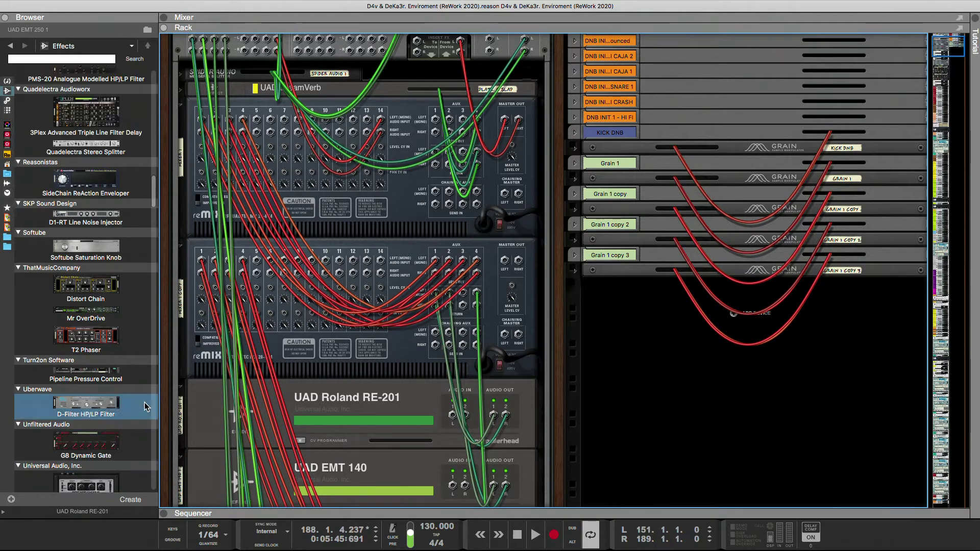
{"action": "scroll", "coordinate": [145, 405], "scroll_direction": "up", "scroll_amount": 10}
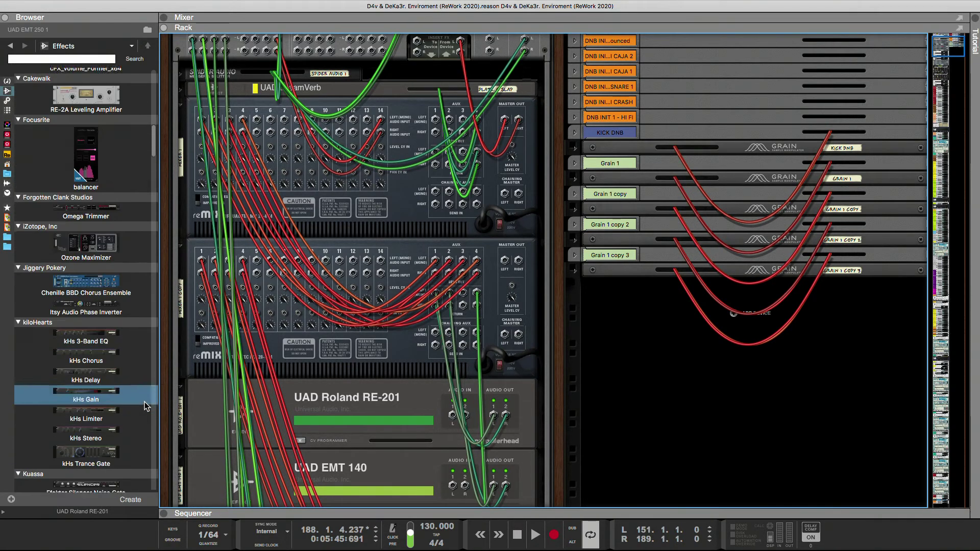
Add a Synapse Audio Antidote instrument between the second Mixer 14:2 and the UAD Roland RE-201
{"action": "left_click", "coordinate": [6, 80]}
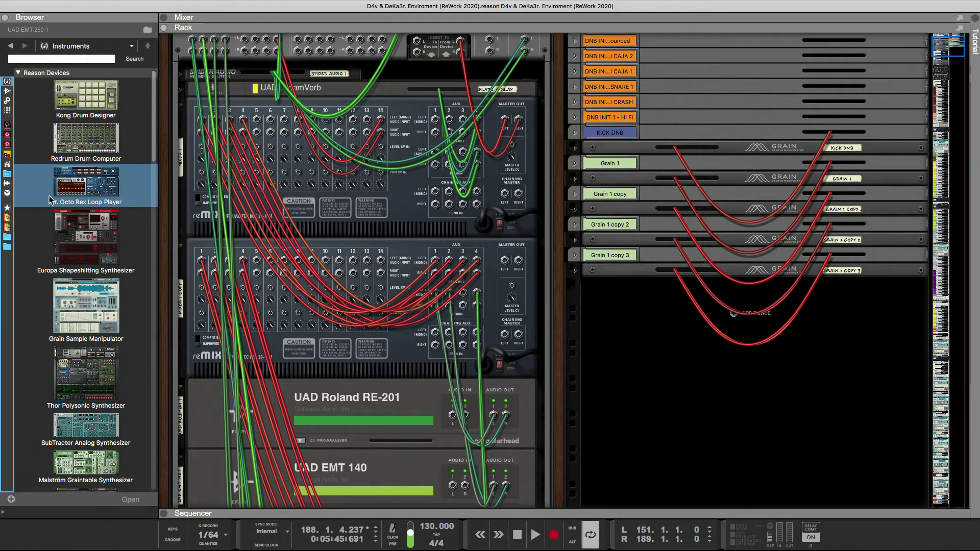
{"action": "scroll", "coordinate": [49, 196], "scroll_direction": "down", "scroll_amount": 5}
{"action": "scroll", "coordinate": [50, 195], "scroll_direction": "down", "scroll_amount": 15}
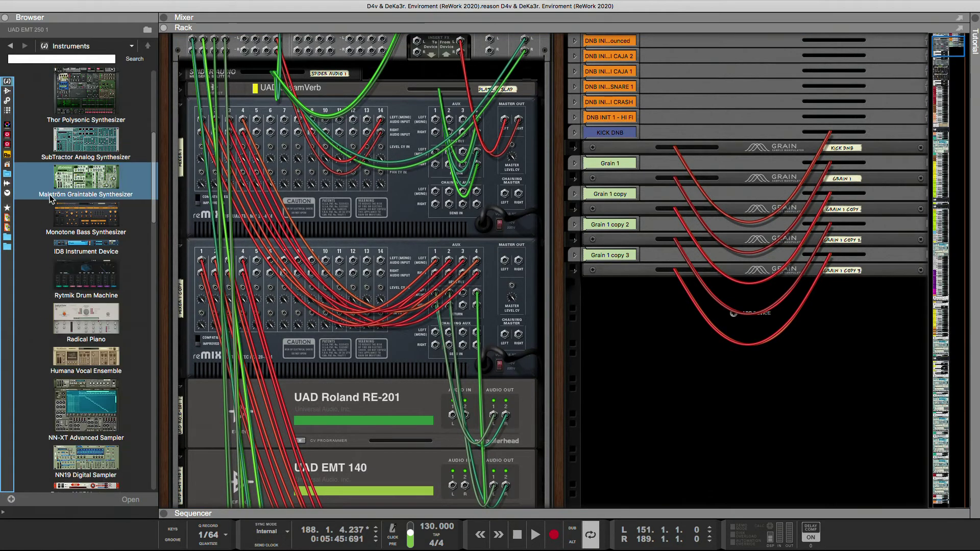
{"action": "scroll", "coordinate": [51, 198], "scroll_direction": "down", "scroll_amount": 15}
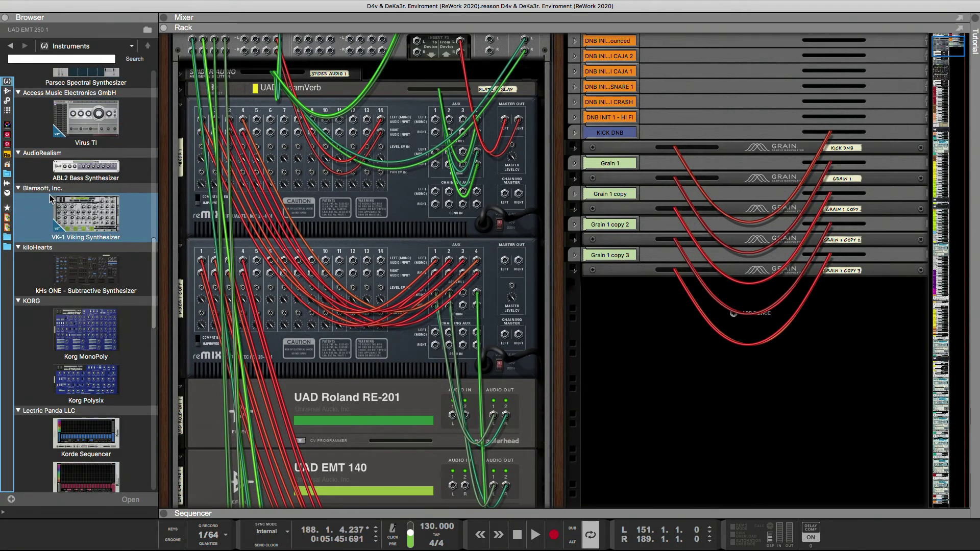
{"action": "scroll", "coordinate": [58, 219], "scroll_direction": "down", "scroll_amount": 4}
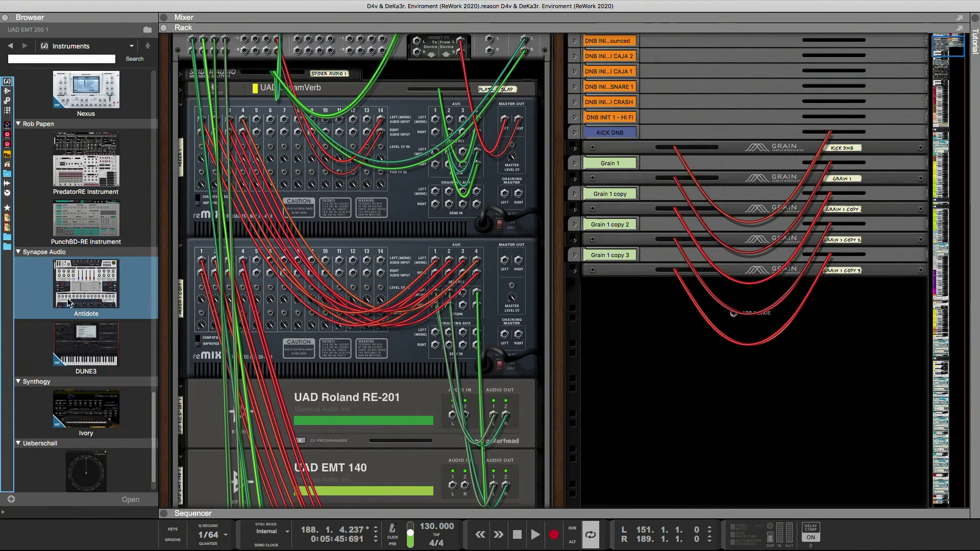
{"action": "left_click_drag", "start_coordinate": [72, 307], "coordinate": [378, 371]}
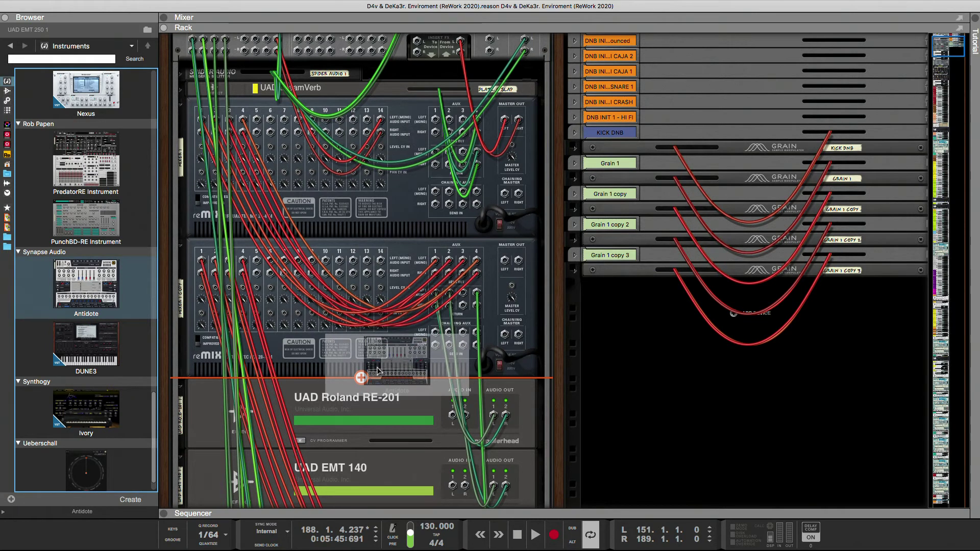
{"action": "left_click_drag", "start_coordinate": [377, 368], "coordinate": [377, 368]}
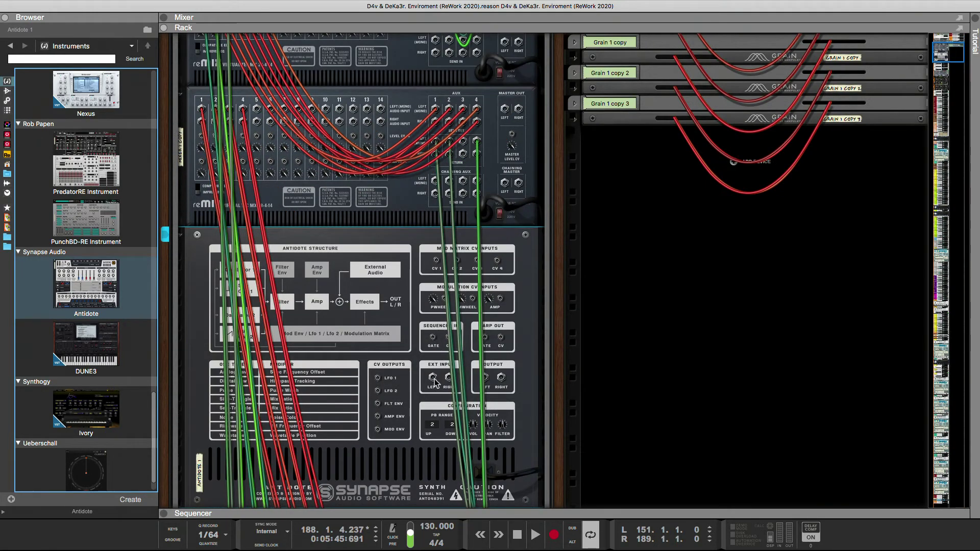
Cable the stereo output of Antidote to Return 3 of the second Mixer 14:2
{"action": "scroll", "coordinate": [434, 380], "scroll_direction": "down", "scroll_amount": 5}
{"action": "scroll", "coordinate": [445, 370], "scroll_direction": "up", "scroll_amount": 3}
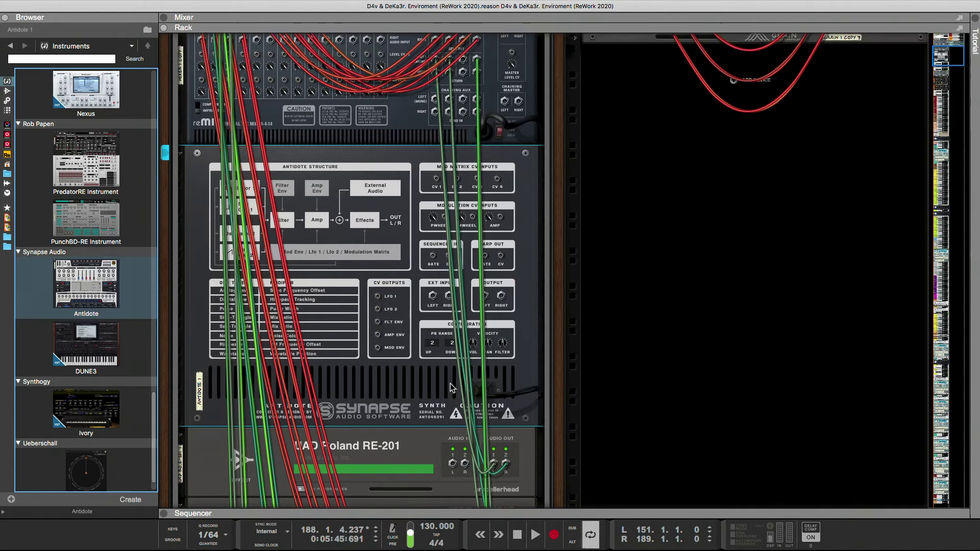
{"action": "scroll", "coordinate": [446, 367], "scroll_direction": "up", "scroll_amount": 1}
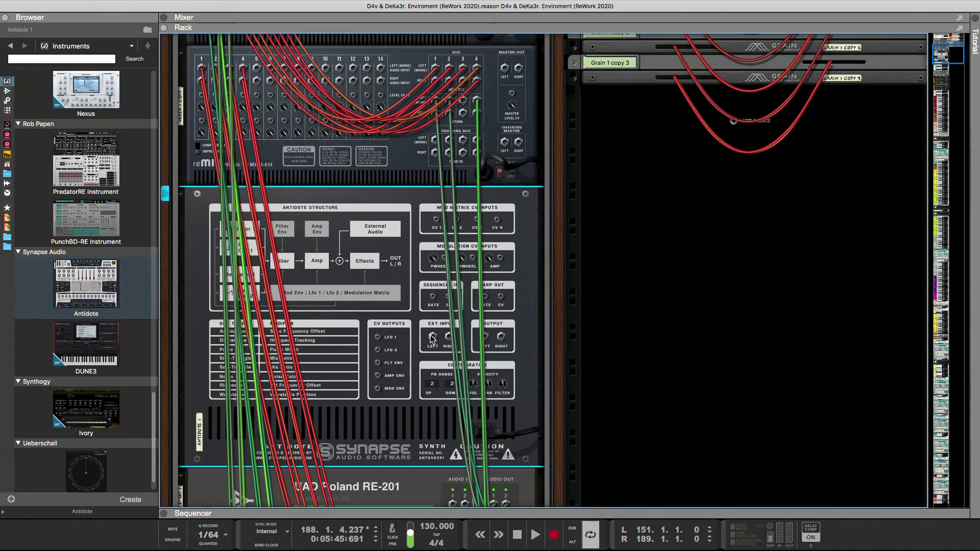
{"action": "left_click_drag", "start_coordinate": [483, 338], "coordinate": [474, 215]}
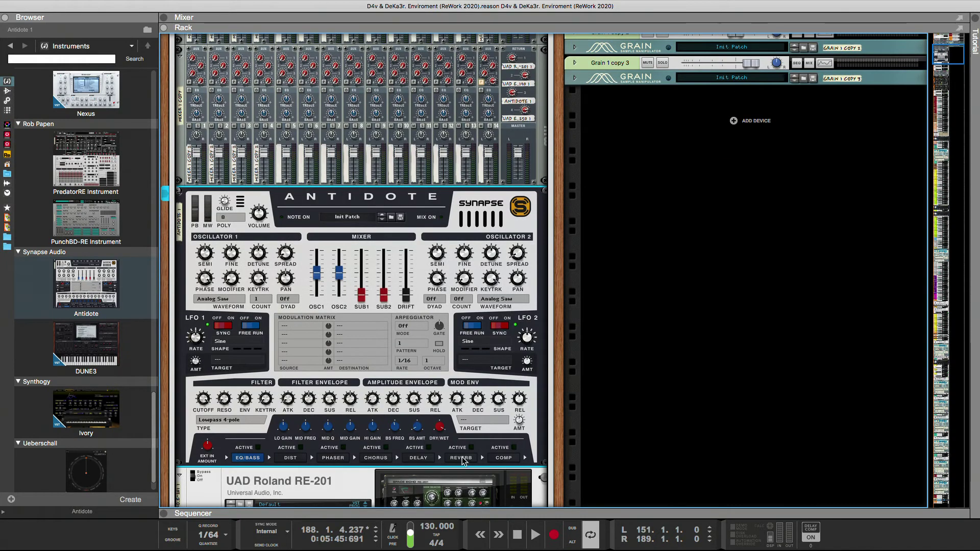
Activate Antidote's reverb effect and lower the OSC1 and OSC2 levels in its mixer to minimum
{"action": "left_click", "coordinate": [462, 458]}
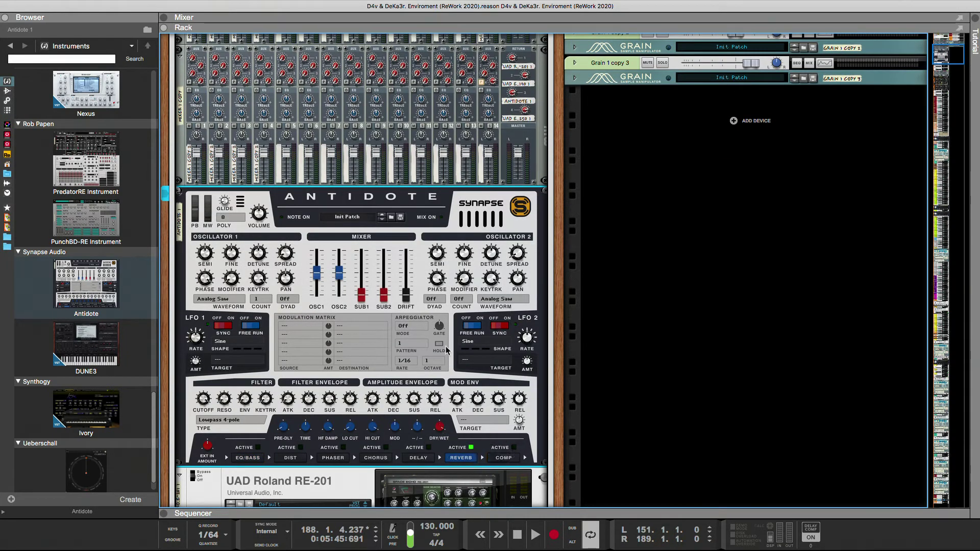
{"action": "mouse_move", "coordinate": [308, 433]}
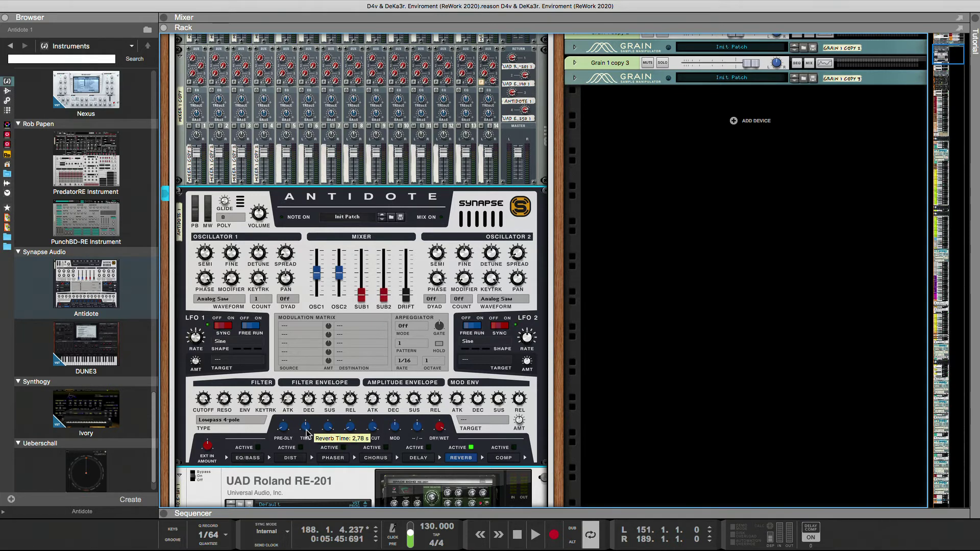
{"action": "left_click_drag", "start_coordinate": [339, 273], "coordinate": [317, 295]}
Set Antidote's polyphony to Mono and the Oscillator 1 count to Off
{"action": "left_click", "coordinate": [230, 219]}
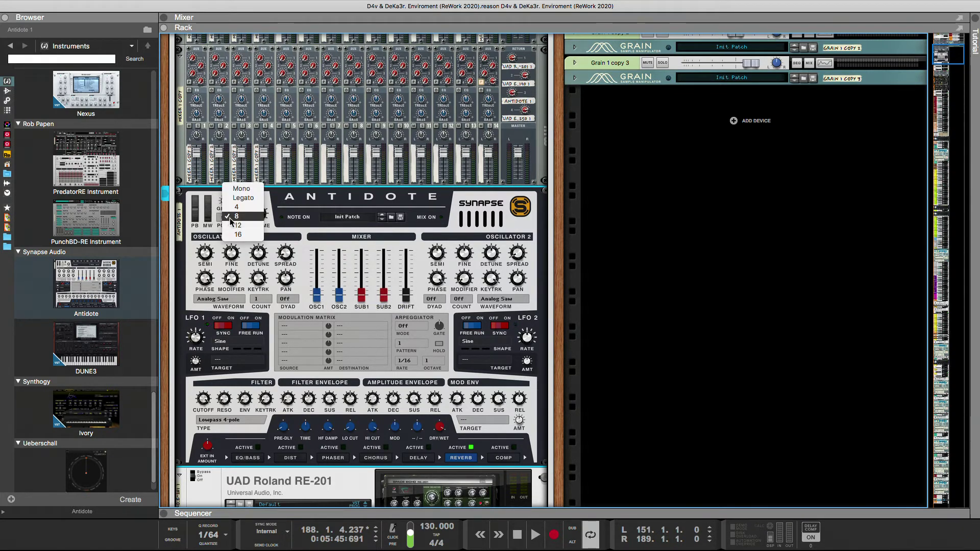
{"action": "left_click", "coordinate": [242, 188]}
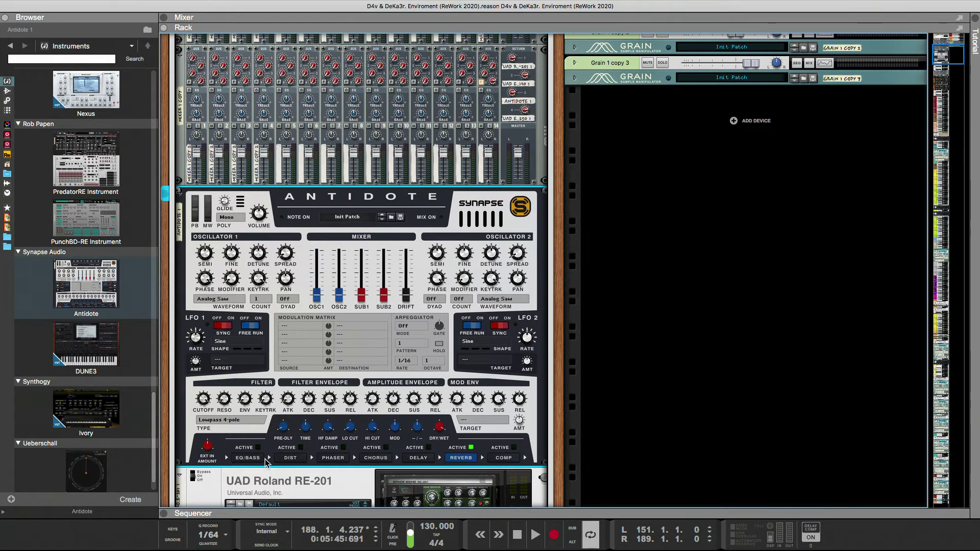
{"action": "left_click", "coordinate": [264, 300]}
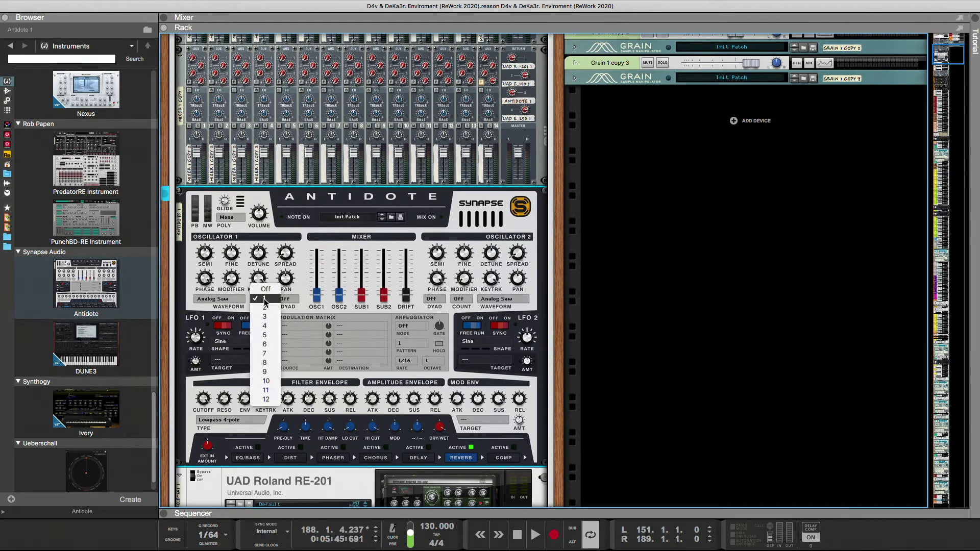
{"action": "left_click", "coordinate": [266, 289]}
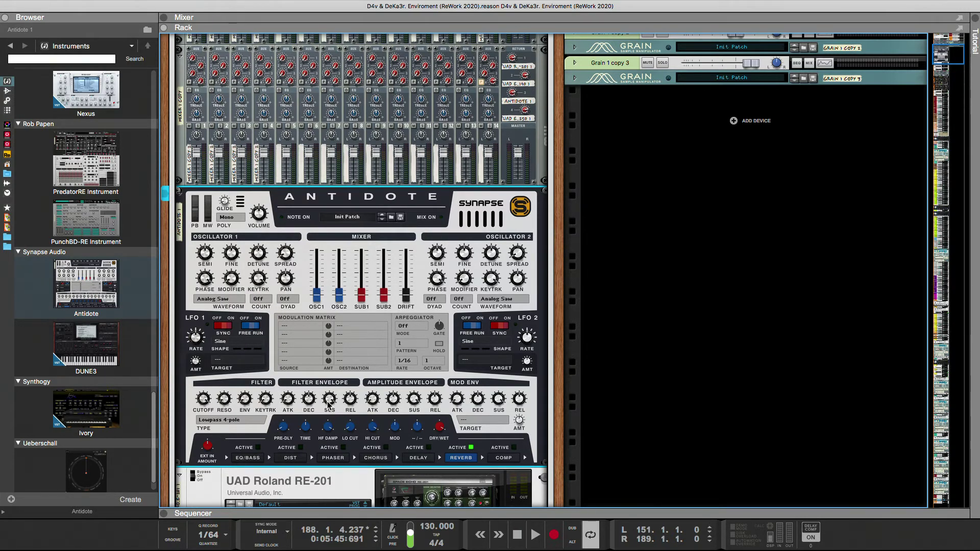
Move the UAD Roland RE-201 and the UAD EMT 140 above Antidote in the rack, with the RE-201 first
{"action": "scroll", "coordinate": [324, 405], "scroll_direction": "down", "scroll_amount": 5}
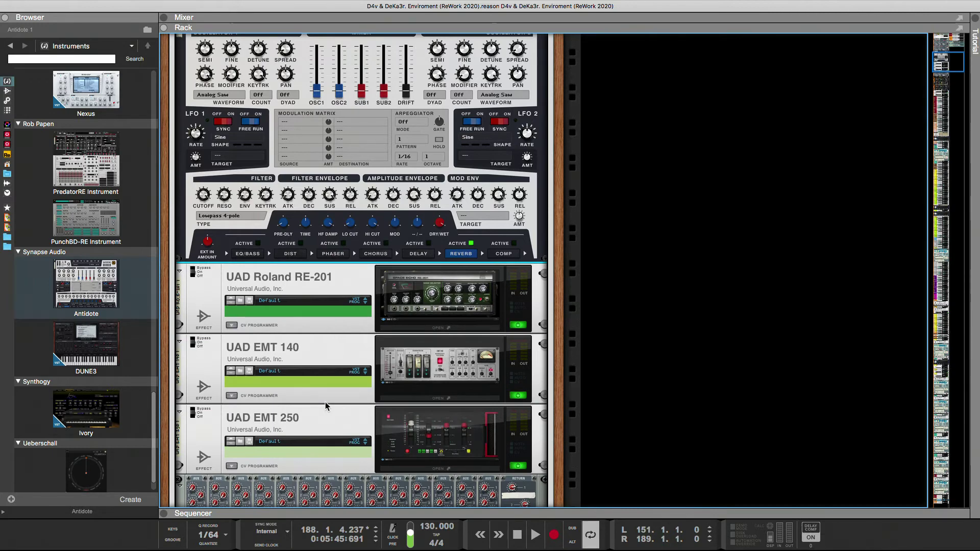
{"action": "scroll", "coordinate": [326, 402], "scroll_direction": "up", "scroll_amount": 3}
{"action": "left_click", "coordinate": [316, 395]}
{"action": "left_click_drag", "start_coordinate": [309, 404], "coordinate": [305, 256]}
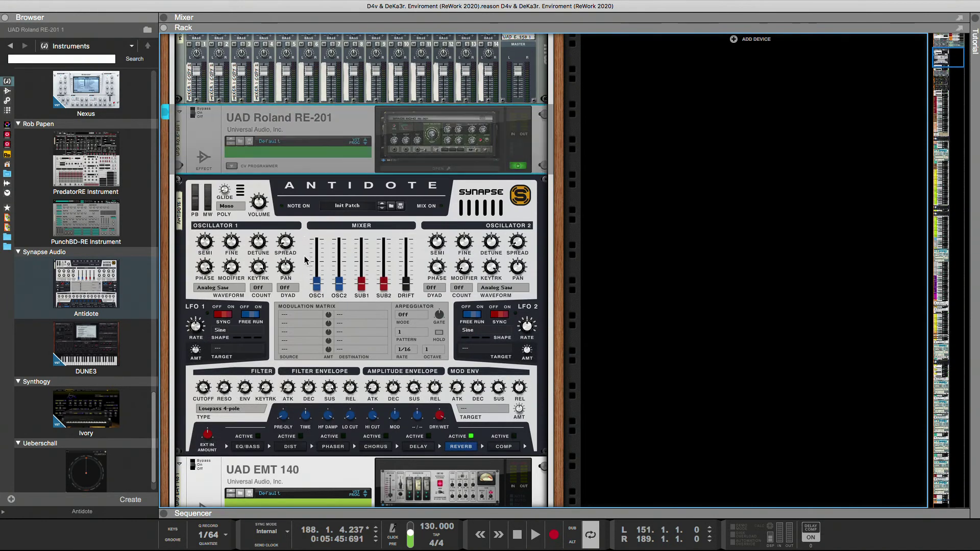
{"action": "left_click_drag", "start_coordinate": [293, 454], "coordinate": [301, 262]}
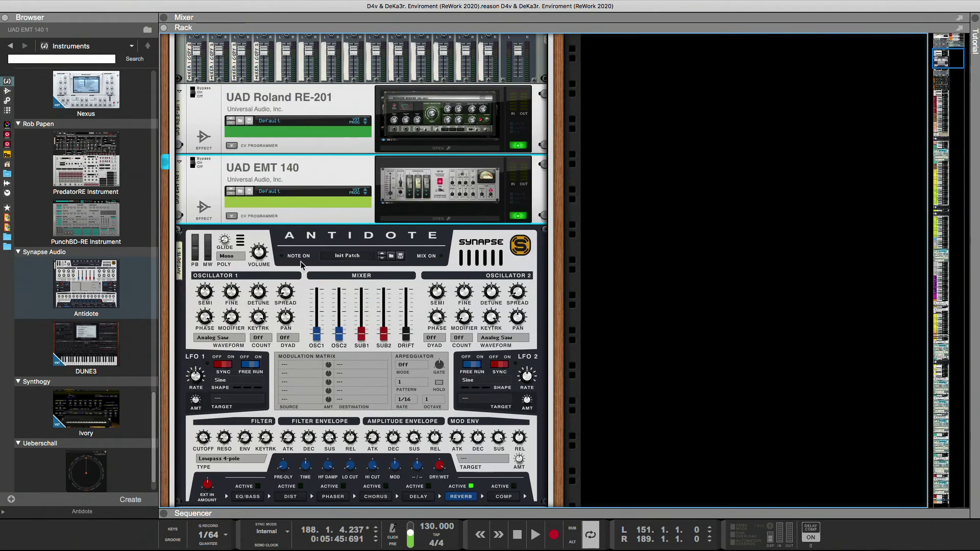
{"action": "scroll", "coordinate": [312, 294], "scroll_direction": "down", "scroll_amount": 2}
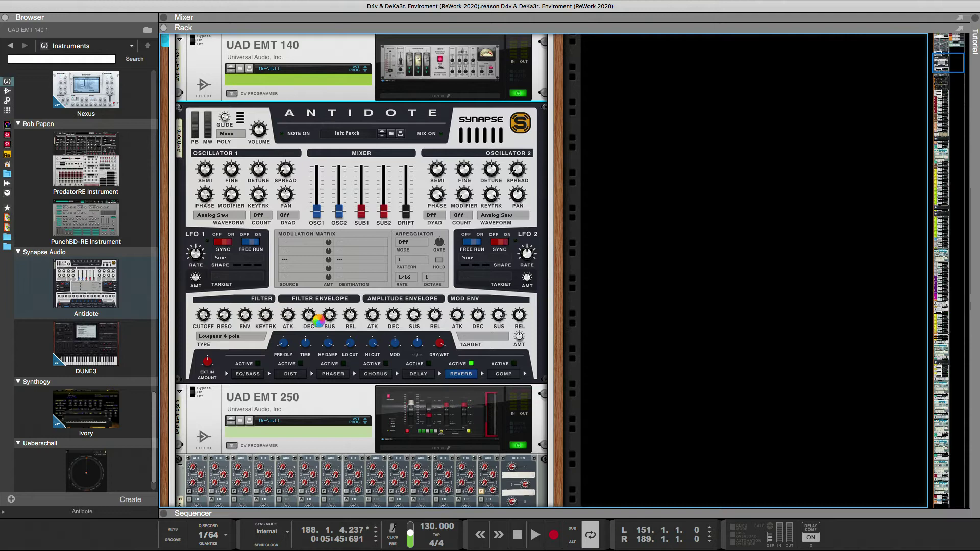
Cable Master Section FX Send 5 to the UAD Roland RE-201 input and FX Send 6 to the UAD EMT 140 input
{"action": "key", "text": "Tab"}
{"action": "scroll", "coordinate": [321, 317], "scroll_direction": "up", "scroll_amount": 10}
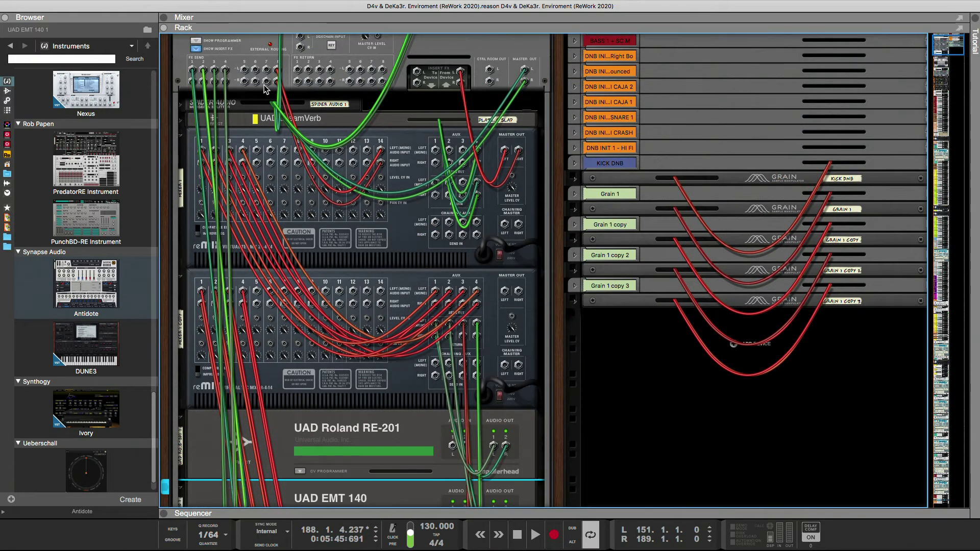
{"action": "left_click_drag", "start_coordinate": [246, 72], "coordinate": [453, 445]}
{"action": "left_click_drag", "start_coordinate": [261, 84], "coordinate": [452, 404]}
Cable Master Section FX Send 7 to the audio input of the UAD EMT 250
{"action": "scroll", "coordinate": [444, 434], "scroll_direction": "down", "scroll_amount": 5}
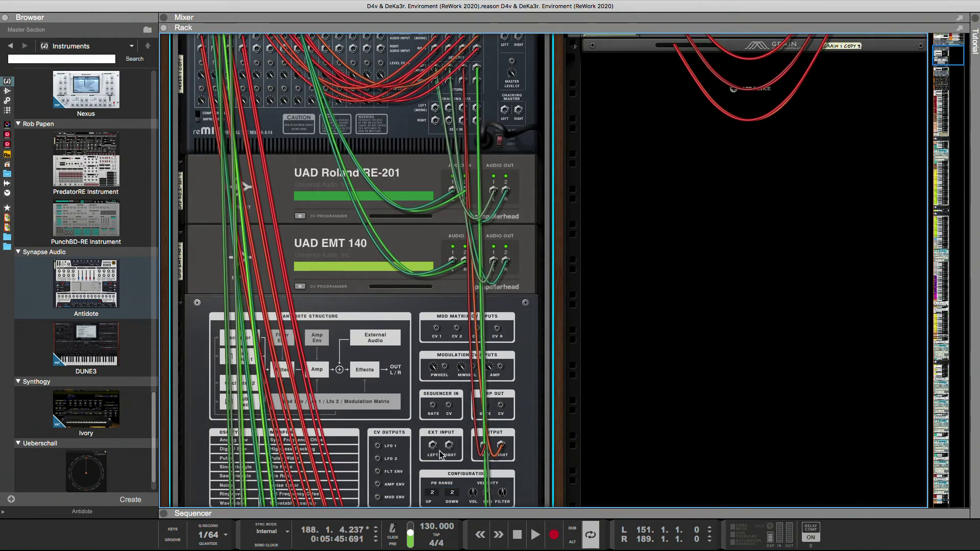
{"action": "scroll", "coordinate": [432, 446], "scroll_direction": "up", "scroll_amount": 10}
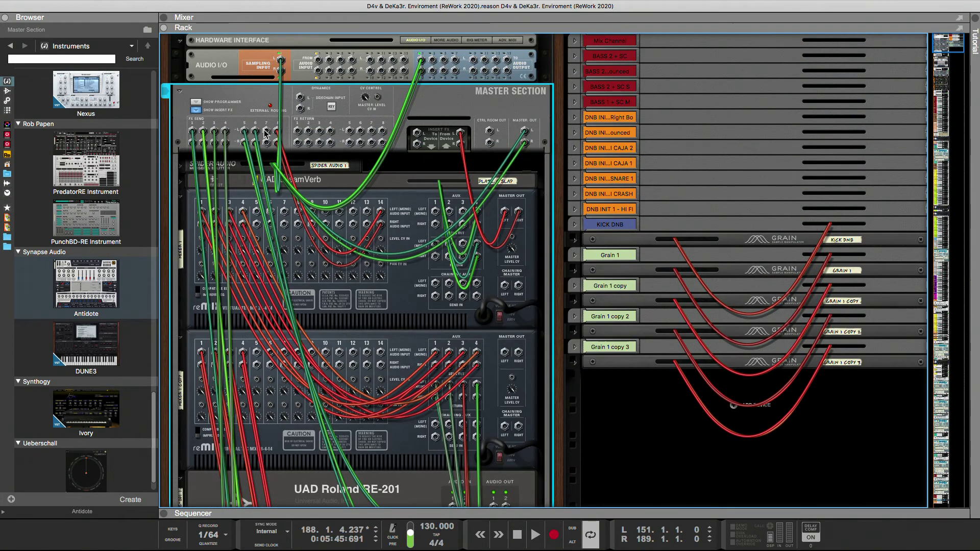
{"action": "left_click_drag", "start_coordinate": [266, 135], "coordinate": [349, 491]}
{"action": "left_click_drag", "start_coordinate": [348, 550], "coordinate": [453, 358]}
{"action": "scroll", "coordinate": [426, 361], "scroll_direction": "up", "scroll_amount": 2}
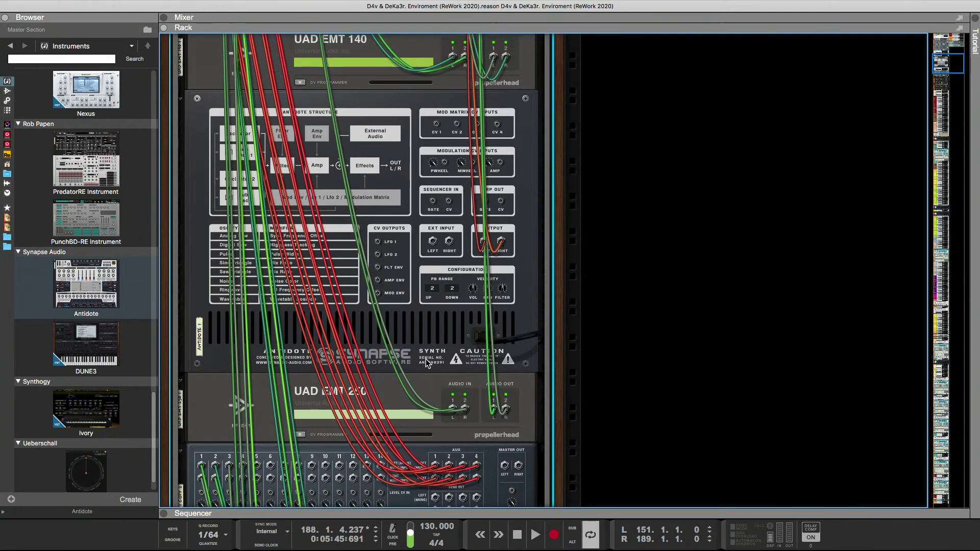
Examine the aux send and return cabling between the Mixer 1 copy, RE-201, EMT 140 and Antidote
{"action": "scroll", "coordinate": [425, 360], "scroll_direction": "up", "scroll_amount": 2}
{"action": "left_click", "coordinate": [427, 361]}
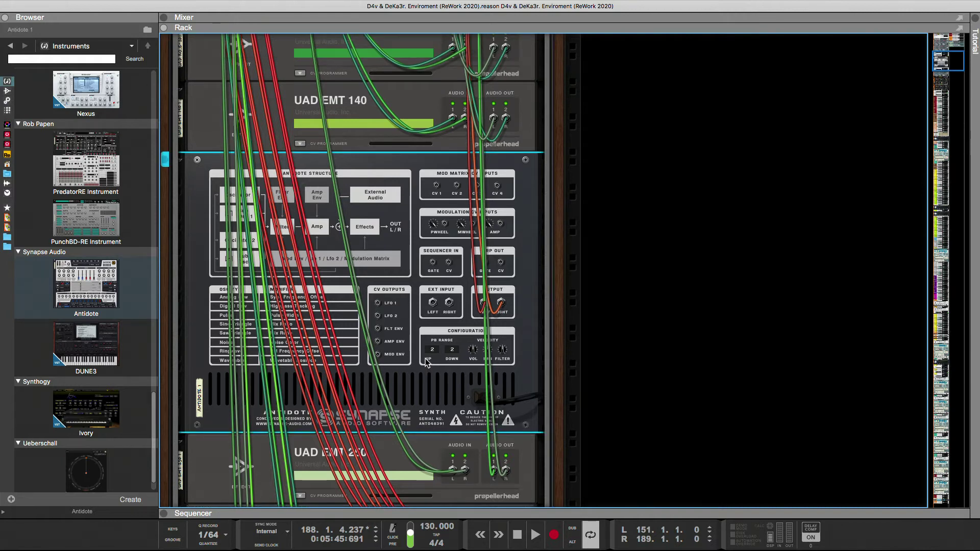
{"action": "scroll", "coordinate": [427, 361], "scroll_direction": "up", "scroll_amount": 6}
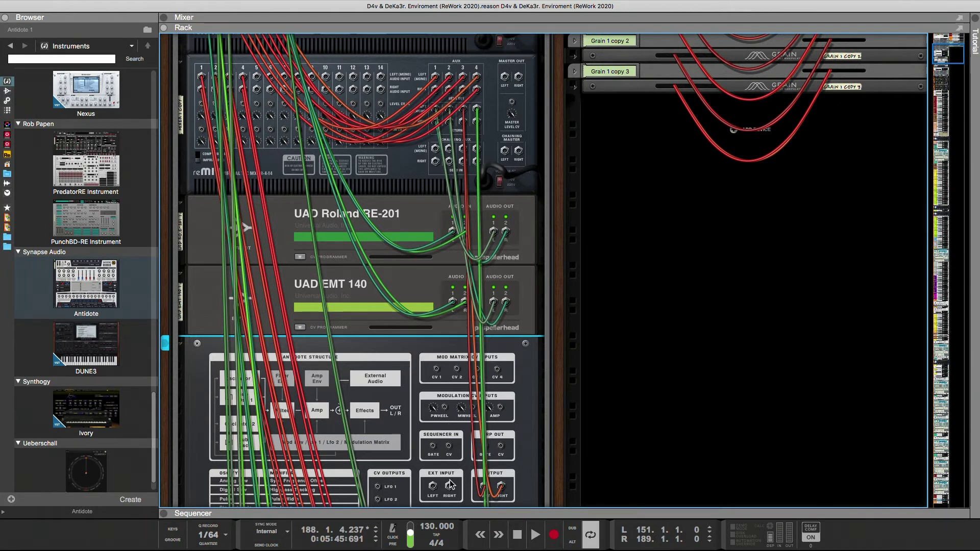
{"action": "scroll", "coordinate": [451, 484], "scroll_direction": "up", "scroll_amount": 3}
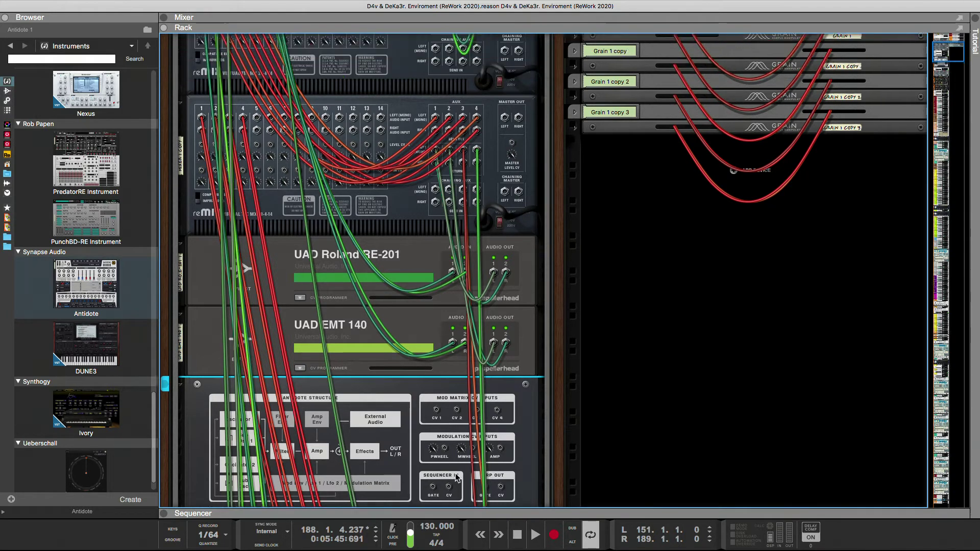
{"action": "scroll", "coordinate": [457, 478], "scroll_direction": "down", "scroll_amount": 3}
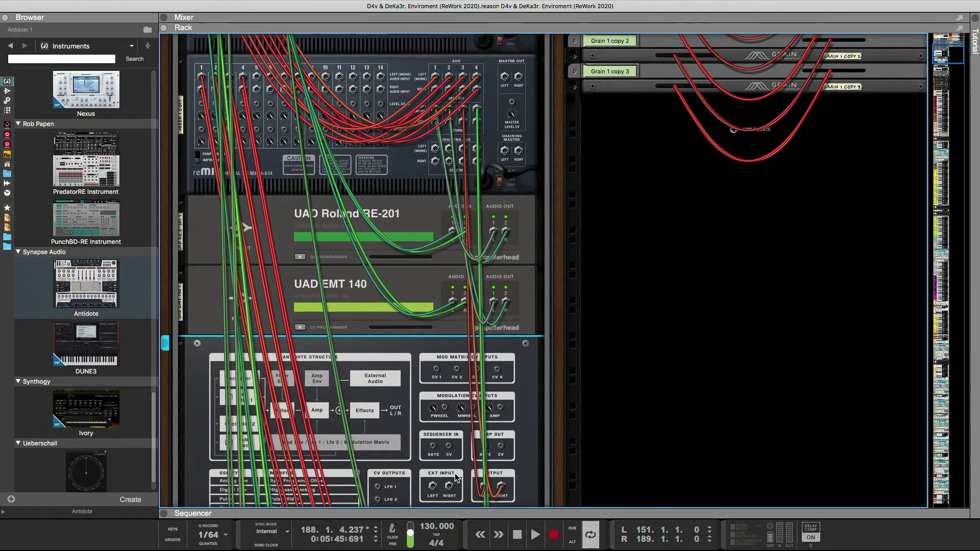
{"action": "scroll", "coordinate": [456, 470], "scroll_direction": "up", "scroll_amount": 3}
{"action": "scroll", "coordinate": [471, 228], "scroll_direction": "up", "scroll_amount": 1}
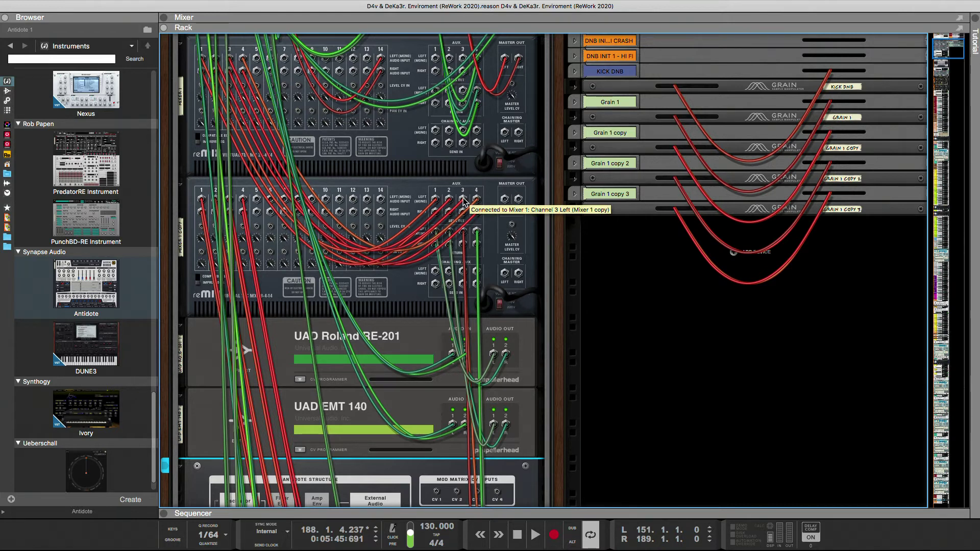
{"action": "left_click_drag", "start_coordinate": [464, 202], "coordinate": [480, 223]}
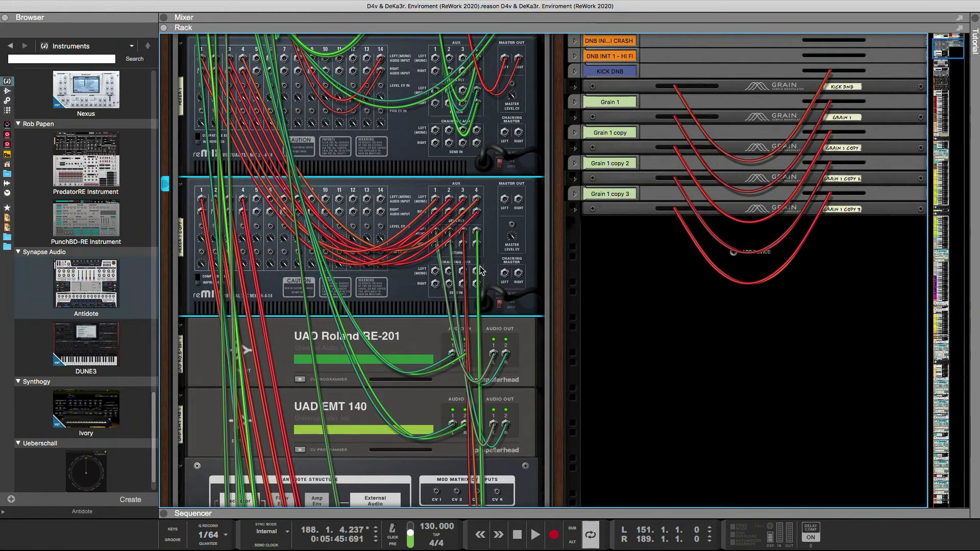
{"action": "scroll", "coordinate": [480, 266], "scroll_direction": "down", "scroll_amount": 5}
{"action": "scroll", "coordinate": [478, 266], "scroll_direction": "up", "scroll_amount": 5}
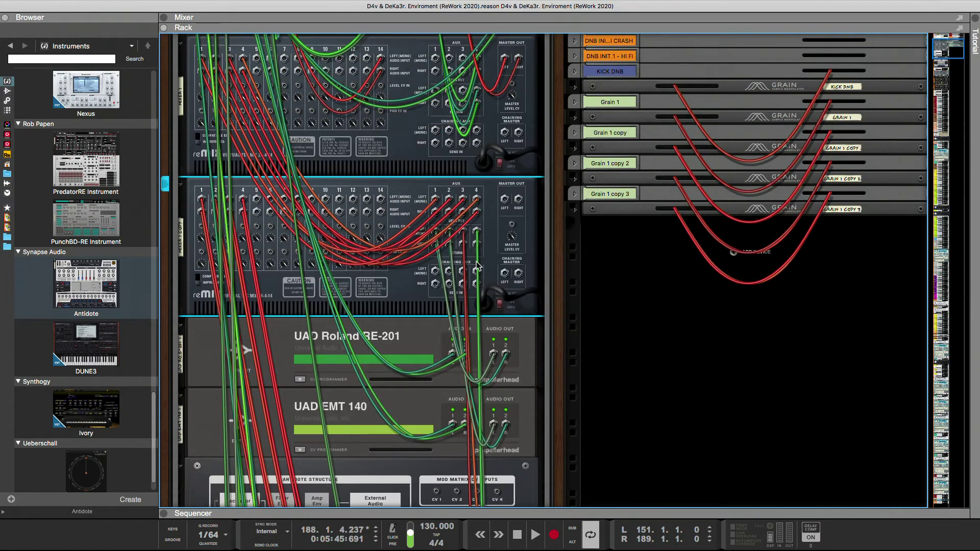
Disconnect the Aux Send 3 cables from the Mixer 1 copy
{"action": "scroll", "coordinate": [478, 266], "scroll_direction": "up", "scroll_amount": 3}
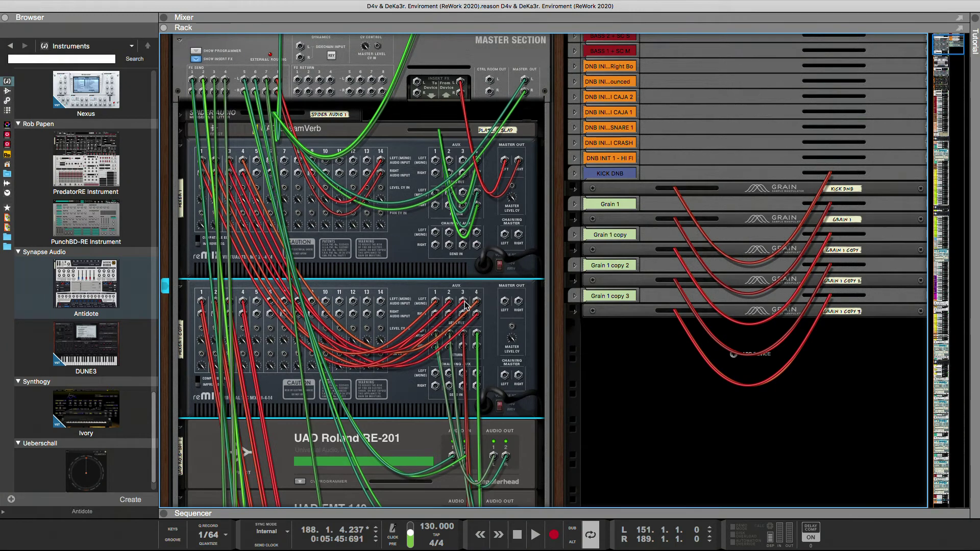
{"action": "left_click_drag", "start_coordinate": [465, 298], "coordinate": [481, 316]}
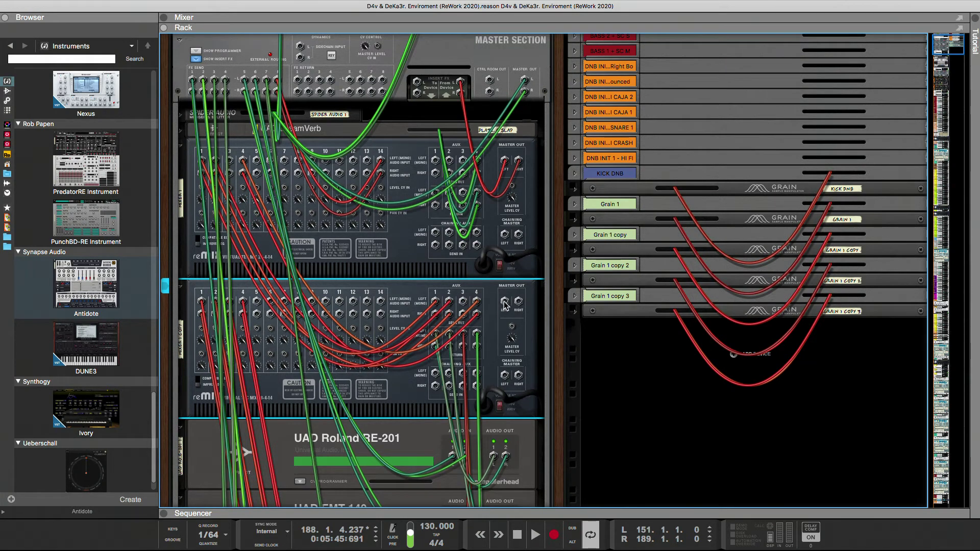
{"action": "mouse_move", "coordinate": [505, 301]}
{"action": "left_mouse_down"}
{"action": "mouse_move", "coordinate": [327, 234]}
{"action": "mouse_move", "coordinate": [230, 160]}
{"action": "mouse_move", "coordinate": [505, 315]}
{"action": "mouse_move", "coordinate": [528, 306]}
{"action": "mouse_move", "coordinate": [497, 312]}
{"action": "left_mouse_up"}
Disconnect the UAD Roland RE-201's audio inputs and outputs, and the UAD EMT 140's audio inputs
{"action": "scroll", "coordinate": [488, 324], "scroll_direction": "down", "scroll_amount": 4}
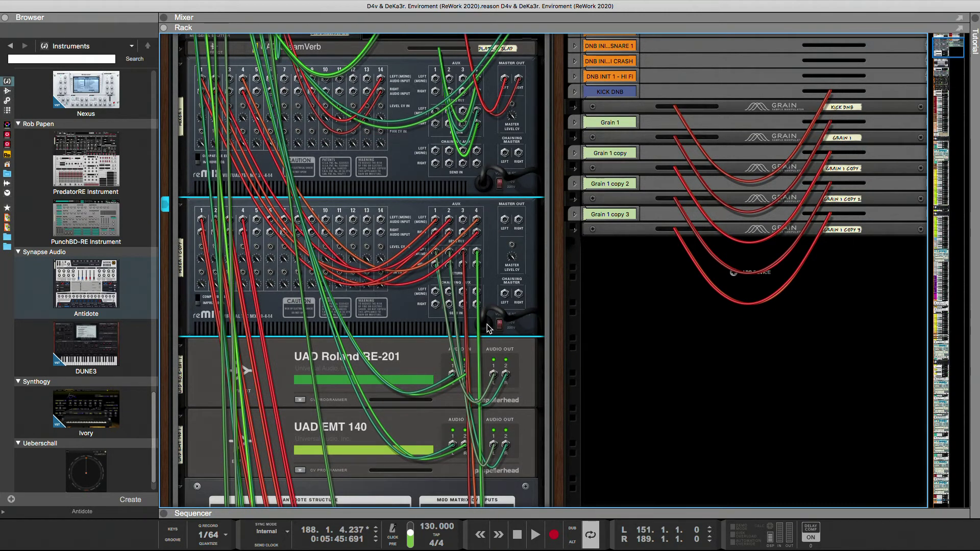
{"action": "scroll", "coordinate": [482, 337], "scroll_direction": "down", "scroll_amount": 4}
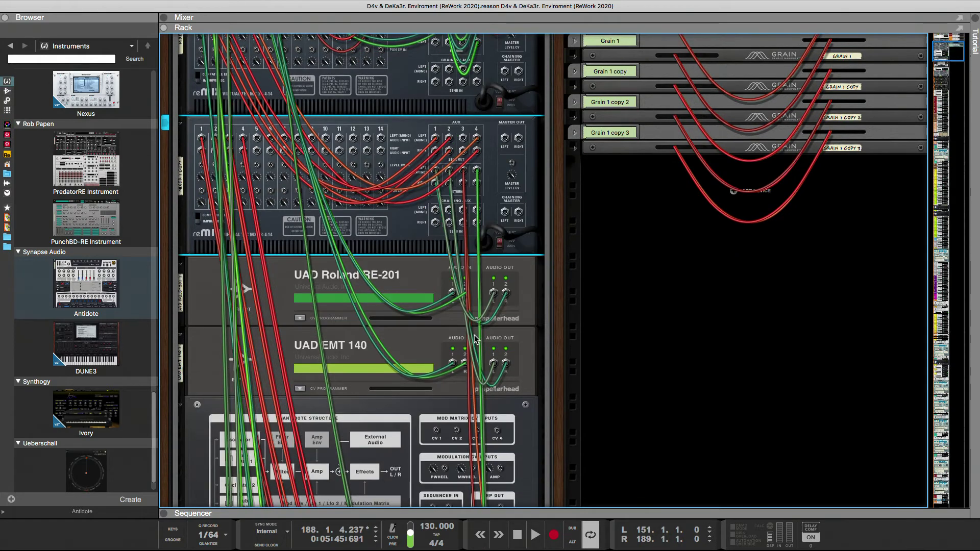
{"action": "scroll", "coordinate": [465, 312], "scroll_direction": "up", "scroll_amount": 2}
{"action": "left_click_drag", "start_coordinate": [452, 337], "coordinate": [454, 406]}
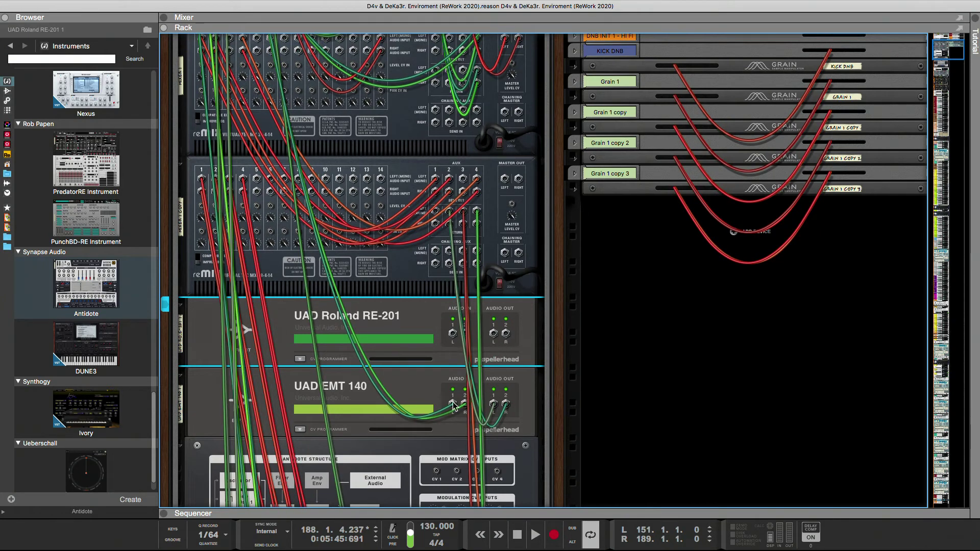
{"action": "left_click_drag", "start_coordinate": [454, 406], "coordinate": [456, 398]}
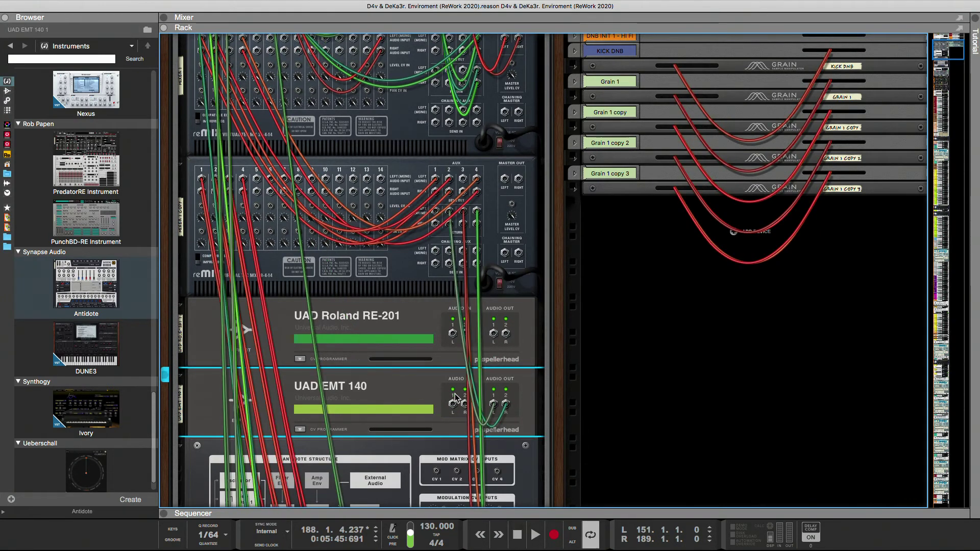
Delete the UAD Roland RE-201 from the rack
{"action": "scroll", "coordinate": [456, 407], "scroll_direction": "down", "scroll_amount": 10}
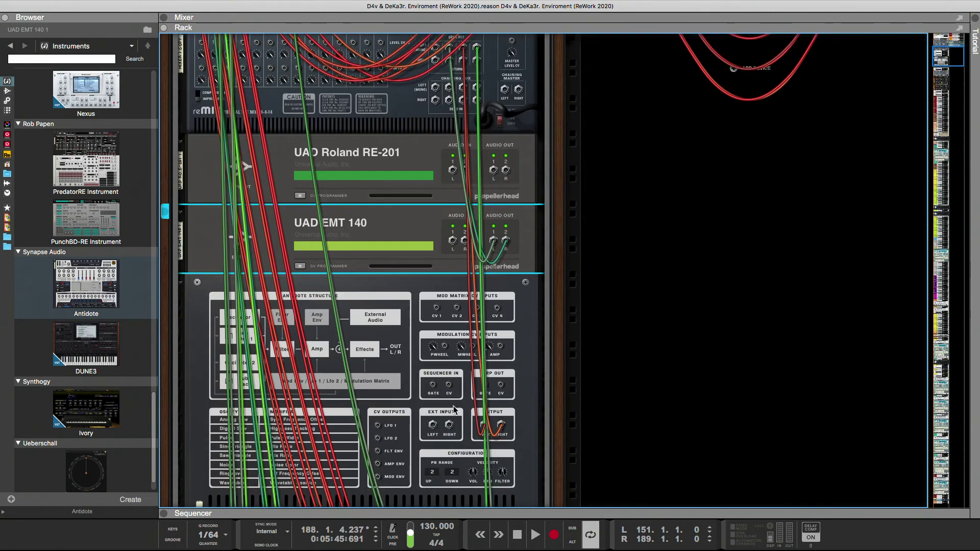
{"action": "scroll", "coordinate": [455, 411], "scroll_direction": "up", "scroll_amount": 18}
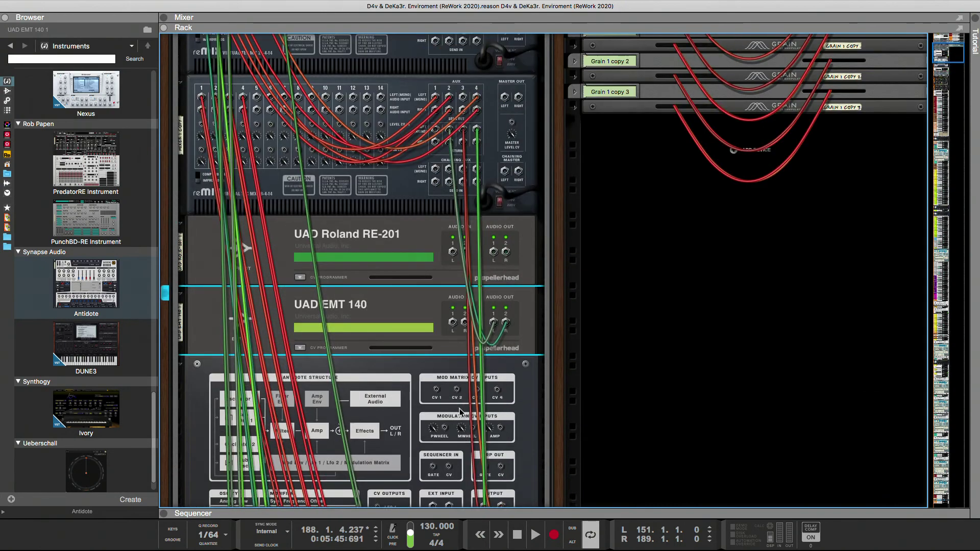
{"action": "scroll", "coordinate": [460, 411], "scroll_direction": "up", "scroll_amount": 4}
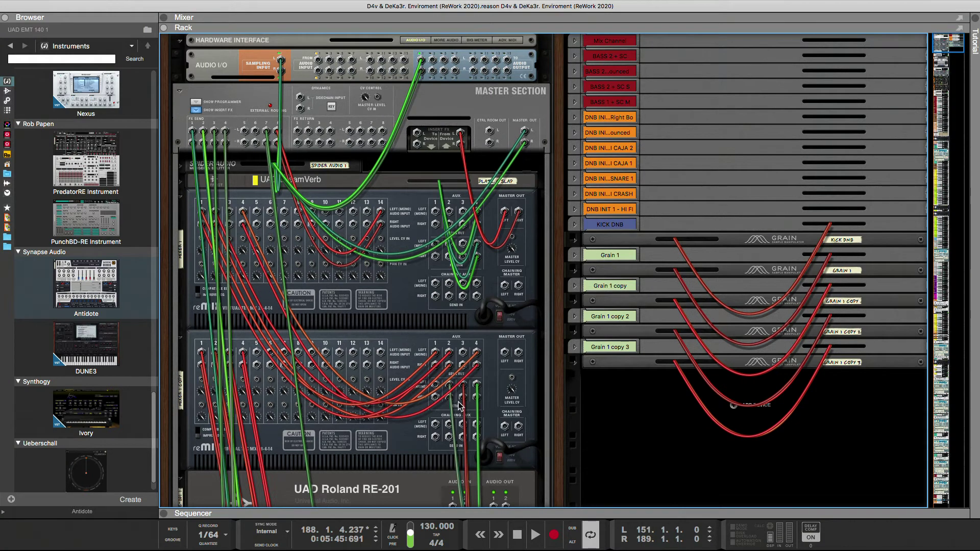
{"action": "scroll", "coordinate": [459, 406], "scroll_direction": "down", "scroll_amount": 4}
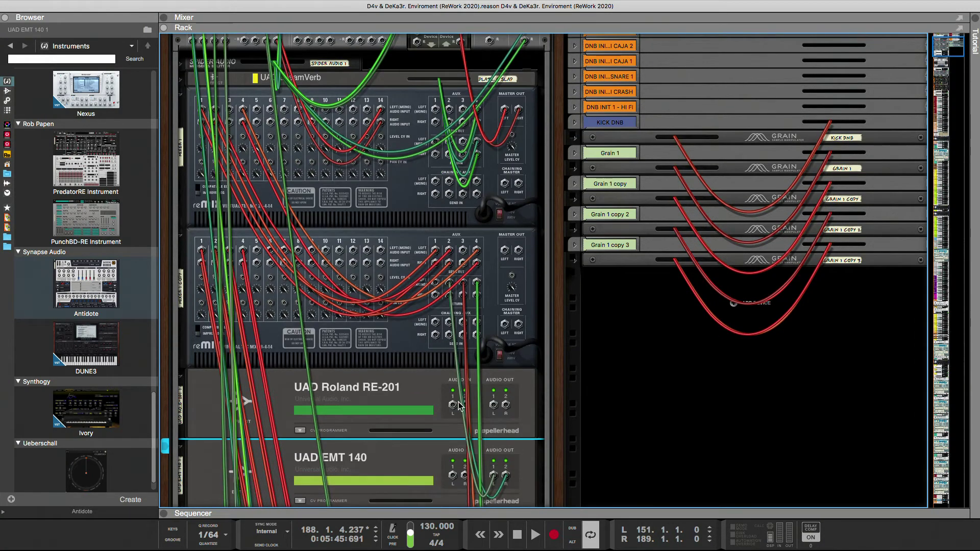
{"action": "scroll", "coordinate": [459, 406], "scroll_direction": "down", "scroll_amount": 2}
{"action": "left_click", "coordinate": [426, 348]}
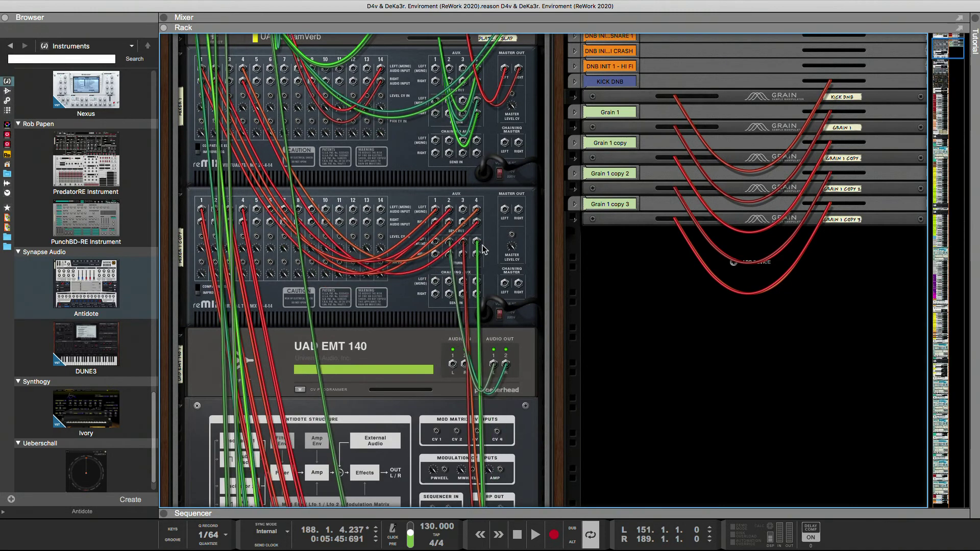
Move the UAD EMT 140's output cables to aux Return 1 on the Mixer 1 copy
{"action": "scroll", "coordinate": [489, 289], "scroll_direction": "up", "scroll_amount": 3}
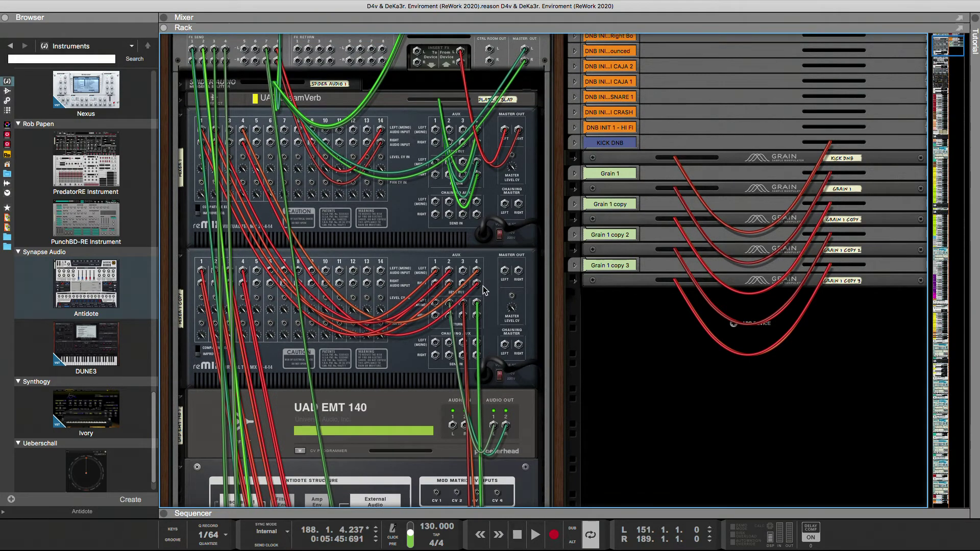
{"action": "scroll", "coordinate": [485, 434], "scroll_direction": "down", "scroll_amount": 7}
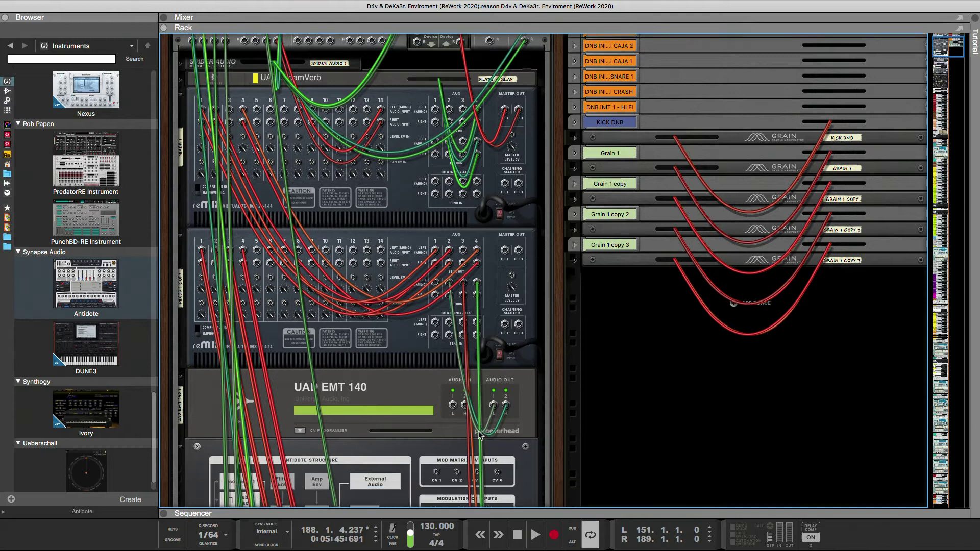
{"action": "left_click_drag", "start_coordinate": [451, 164], "coordinate": [450, 173]}
Move the Mixer 1 copy's Antidote and EMT 250 cables to Returns 2 and 3, and route its Send 3 to Mixer 1 channel 3
{"action": "scroll", "coordinate": [466, 243], "scroll_direction": "down", "scroll_amount": 6}
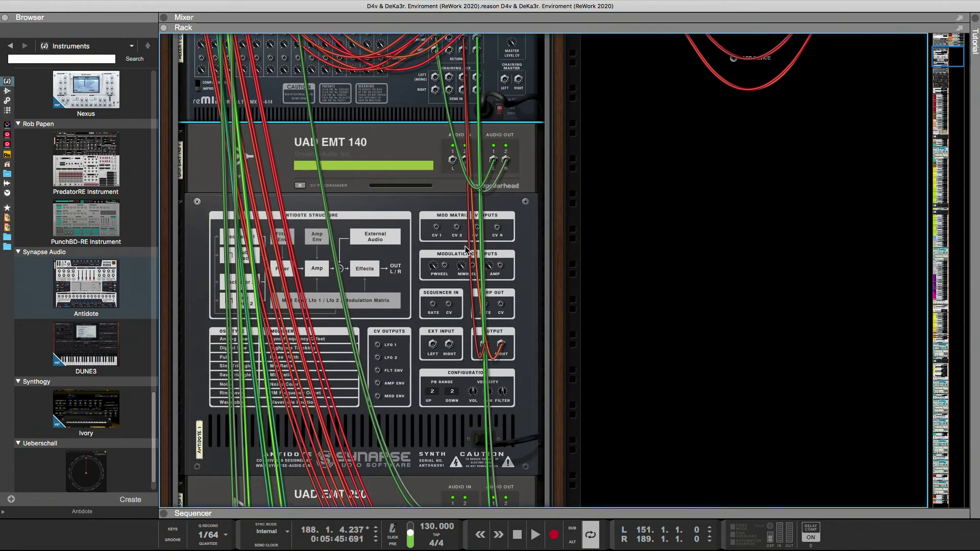
{"action": "scroll", "coordinate": [466, 250], "scroll_direction": "down", "scroll_amount": 10}
{"action": "scroll", "coordinate": [467, 245], "scroll_direction": "up", "scroll_amount": 20}
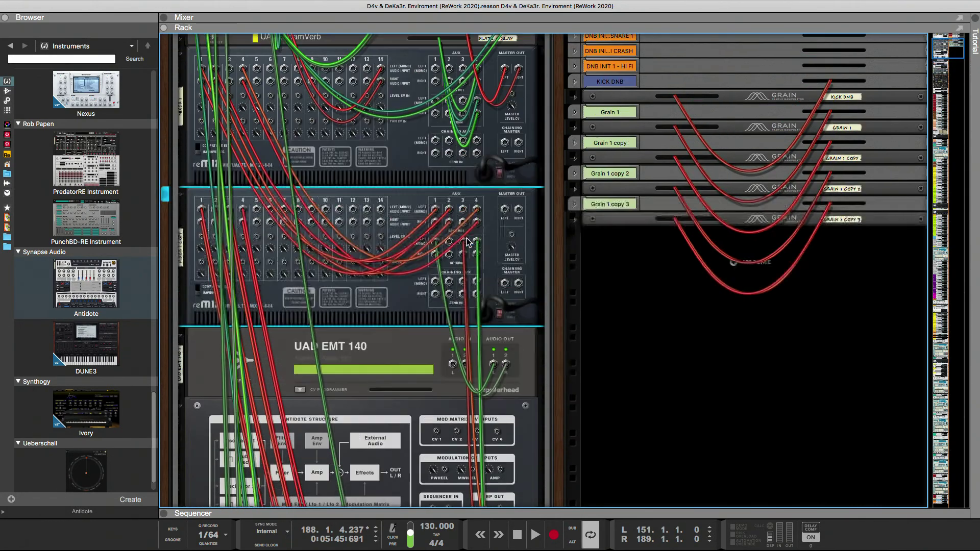
{"action": "scroll", "coordinate": [468, 242], "scroll_direction": "up", "scroll_amount": 5}
{"action": "mouse_move", "coordinate": [462, 349]}
{"action": "left_mouse_down"}
{"action": "mouse_move", "coordinate": [463, 361]}
{"action": "mouse_move", "coordinate": [449, 356]}
{"action": "left_mouse_up"}
{"action": "left_click_drag", "start_coordinate": [477, 317], "coordinate": [466, 359]}
{"action": "mouse_move", "coordinate": [248, 185]}
{"action": "left_mouse_down"}
{"action": "mouse_move", "coordinate": [242, 175]}
{"action": "mouse_move", "coordinate": [266, 204]}
{"action": "mouse_move", "coordinate": [243, 172]}
{"action": "left_mouse_up"}
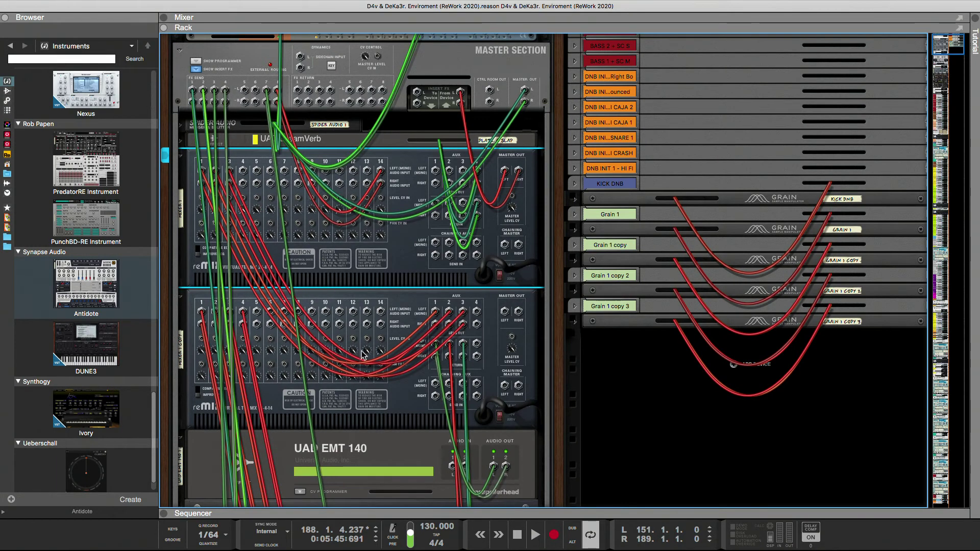
Cable the Mixer 1 copy's Master Out to Mixer 1's Chaining Master input
{"action": "scroll", "coordinate": [361, 355], "scroll_direction": "down", "scroll_amount": 5}
{"action": "scroll", "coordinate": [355, 357], "scroll_direction": "up", "scroll_amount": 4}
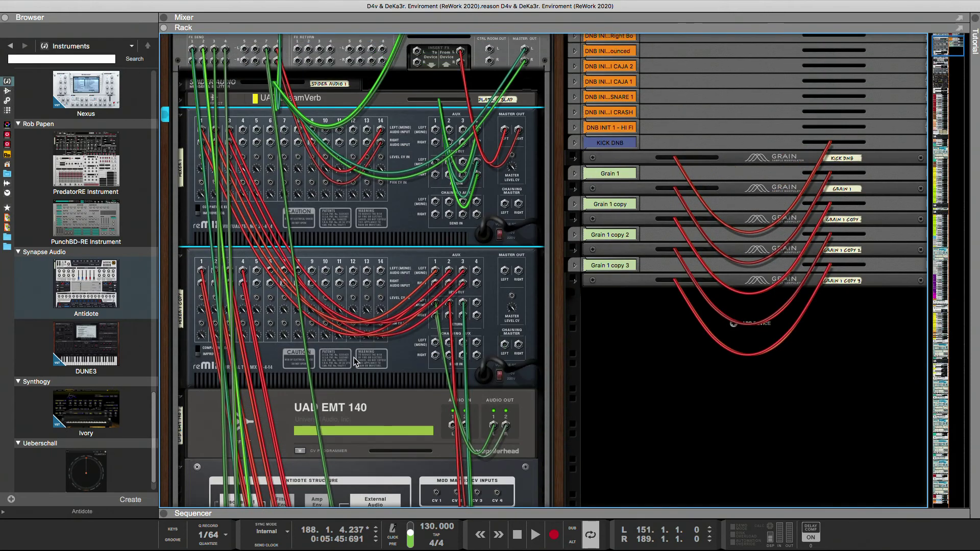
{"action": "scroll", "coordinate": [353, 357], "scroll_direction": "up", "scroll_amount": 1}
{"action": "left_click_drag", "start_coordinate": [505, 309], "coordinate": [505, 244]}
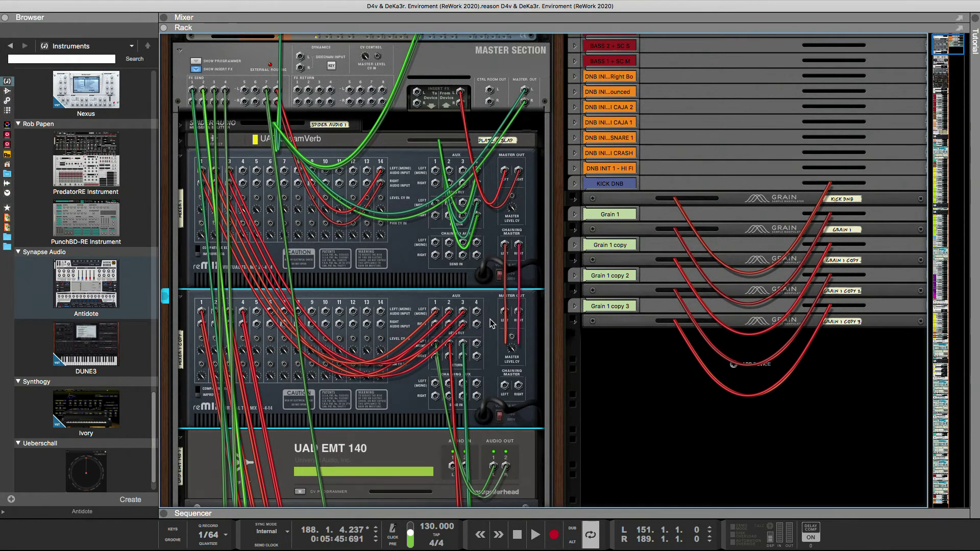
Check the cabling through the chained mixers, EMT 140, Antidote, EMT 250 and 3Plex units
{"action": "scroll", "coordinate": [490, 323], "scroll_direction": "down", "scroll_amount": 10}
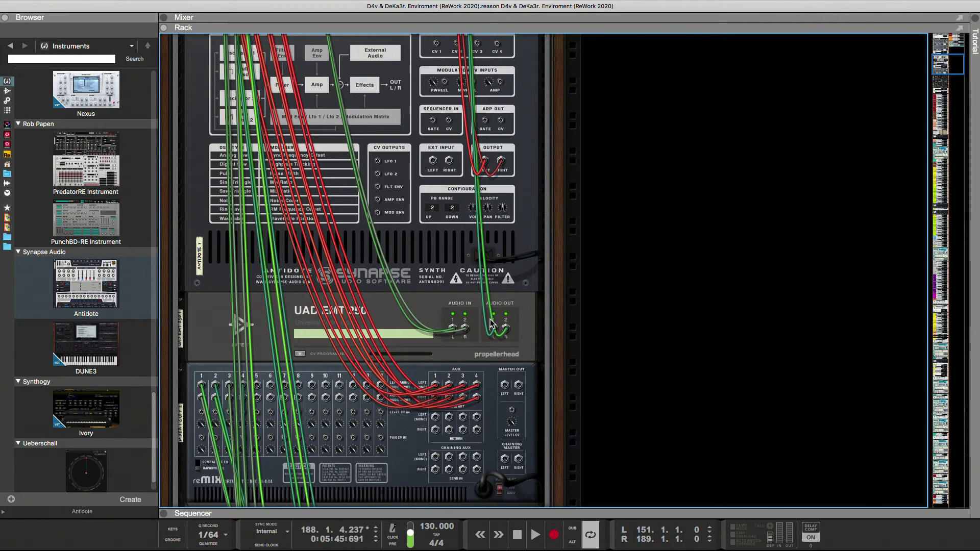
{"action": "scroll", "coordinate": [490, 323], "scroll_direction": "down", "scroll_amount": 4}
{"action": "scroll", "coordinate": [492, 323], "scroll_direction": "down", "scroll_amount": 5}
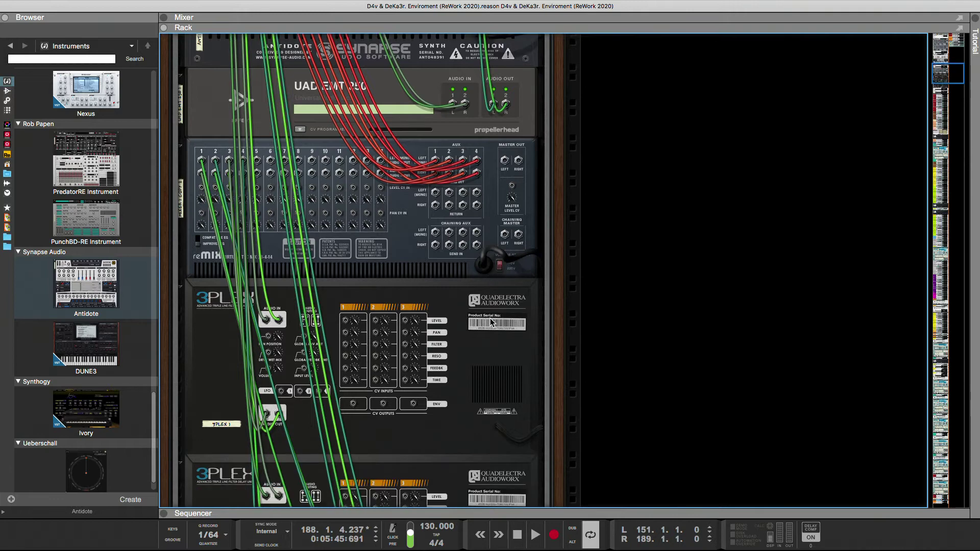
{"action": "scroll", "coordinate": [490, 319], "scroll_direction": "up", "scroll_amount": 15}
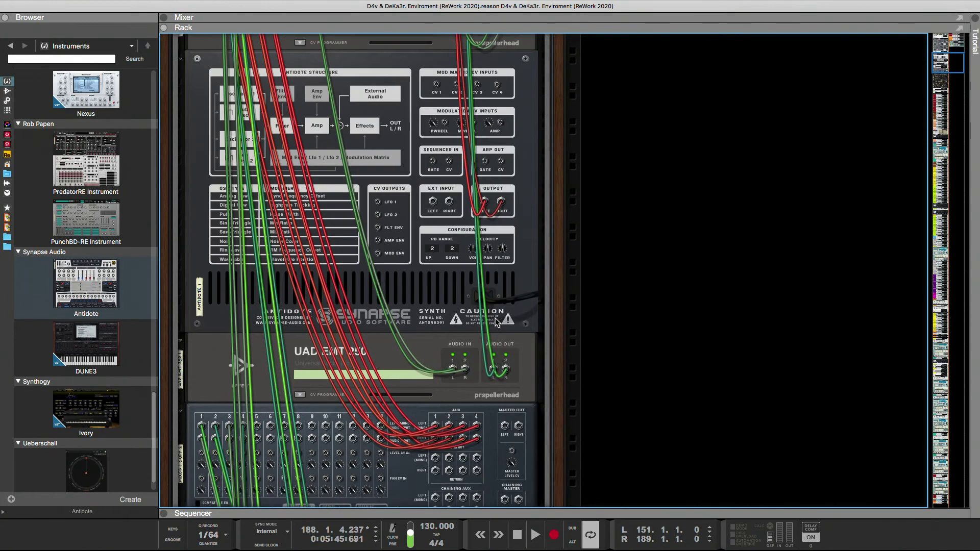
{"action": "scroll", "coordinate": [496, 321], "scroll_direction": "up", "scroll_amount": 12}
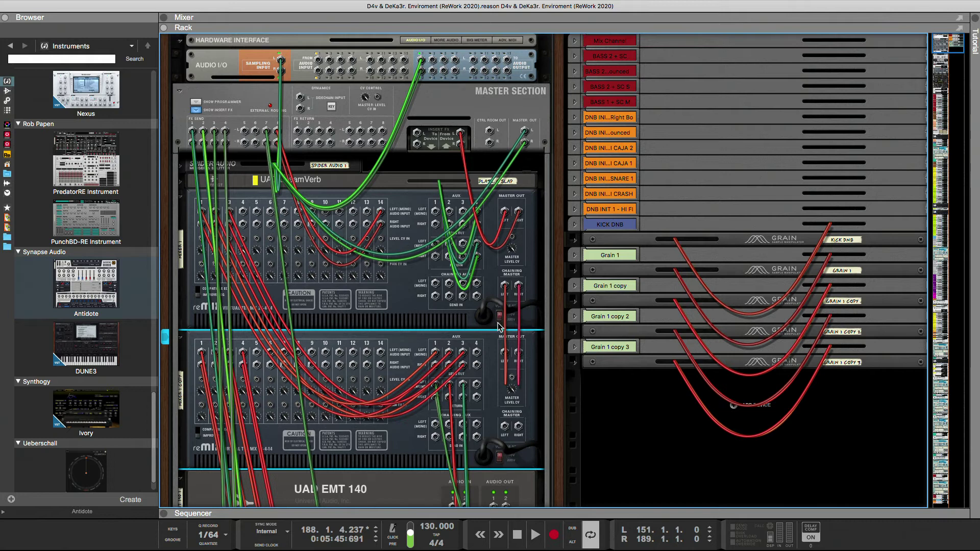
{"action": "scroll", "coordinate": [493, 346], "scroll_direction": "down", "scroll_amount": 3}
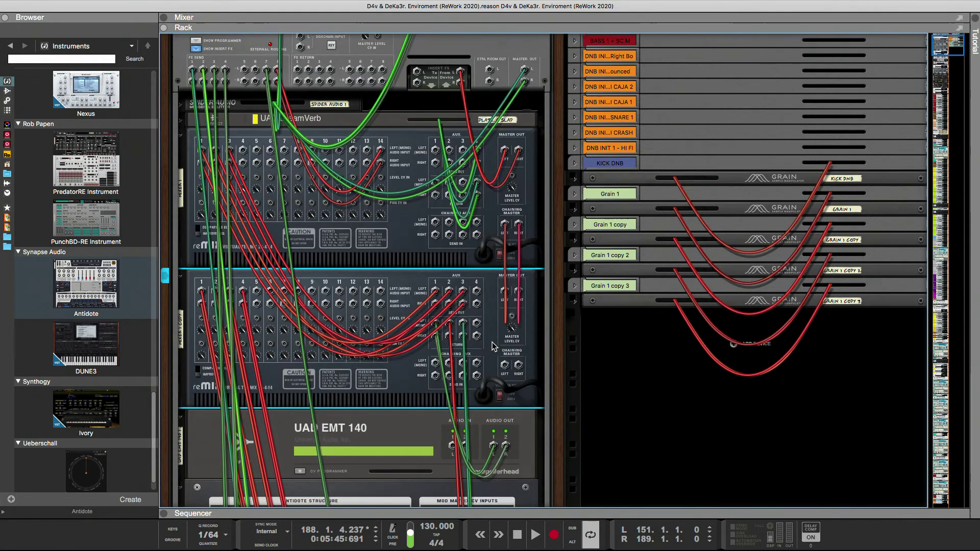
{"action": "scroll", "coordinate": [493, 346], "scroll_direction": "down", "scroll_amount": 9}
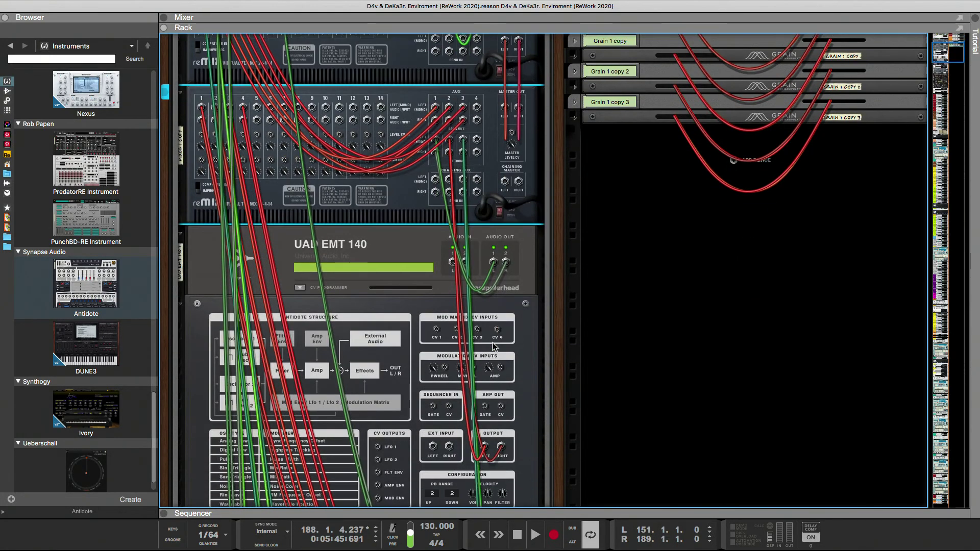
{"action": "scroll", "coordinate": [493, 347], "scroll_direction": "down", "scroll_amount": 8}
{"action": "scroll", "coordinate": [494, 343], "scroll_direction": "up", "scroll_amount": 5}
Cable Master Section FX Send 5 to the UAD EMT 140's audio input
{"action": "left_click_drag", "start_coordinate": [433, 385], "coordinate": [408, 264]}
{"action": "scroll", "coordinate": [409, 264], "scroll_direction": "up", "scroll_amount": 5}
{"action": "scroll", "coordinate": [408, 264], "scroll_direction": "up", "scroll_amount": 8}
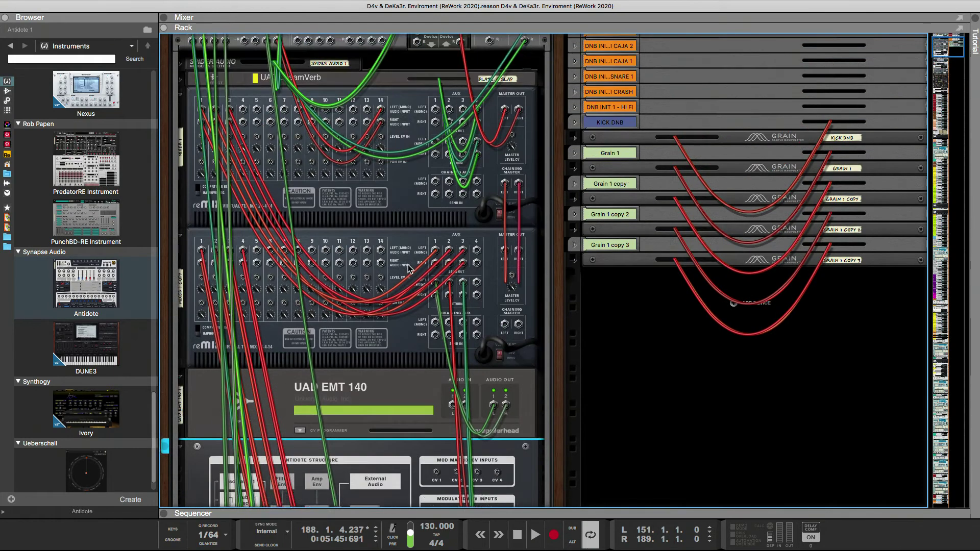
{"action": "left_click_drag", "start_coordinate": [238, 133], "coordinate": [444, 457]}
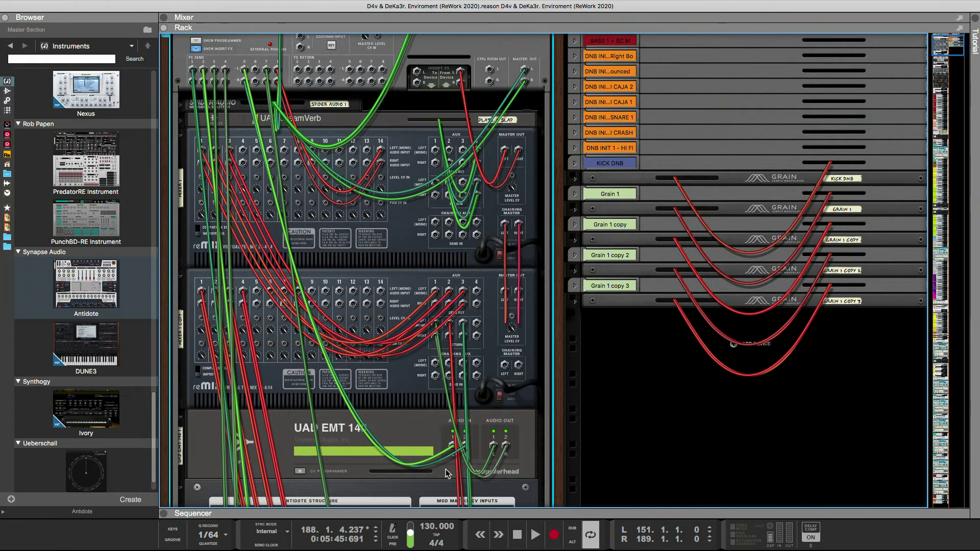
Cable Master Section FX Send 6 to Antidote's external input
{"action": "scroll", "coordinate": [446, 470], "scroll_direction": "down", "scroll_amount": 12}
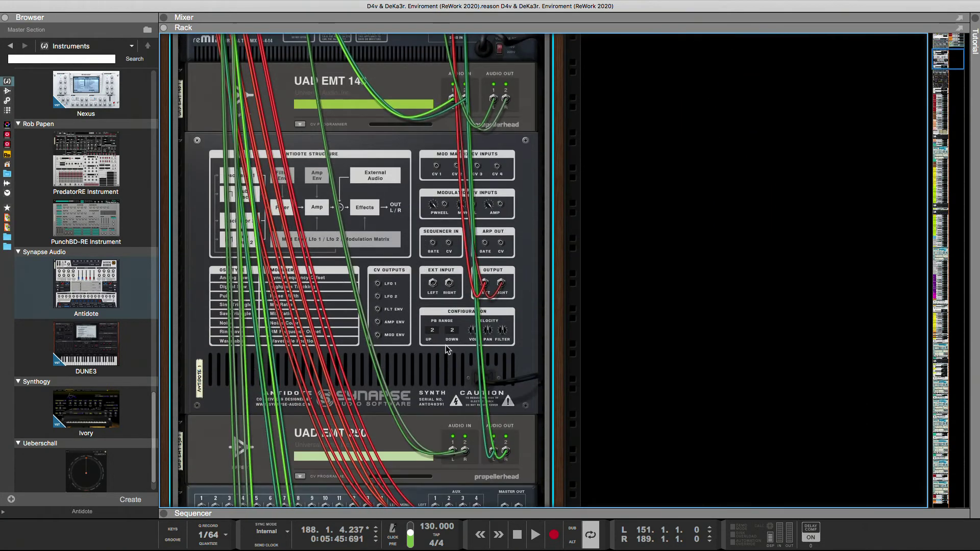
{"action": "scroll", "coordinate": [444, 337], "scroll_direction": "up", "scroll_amount": 1}
{"action": "left_click_drag", "start_coordinate": [435, 327], "coordinate": [260, 90]}
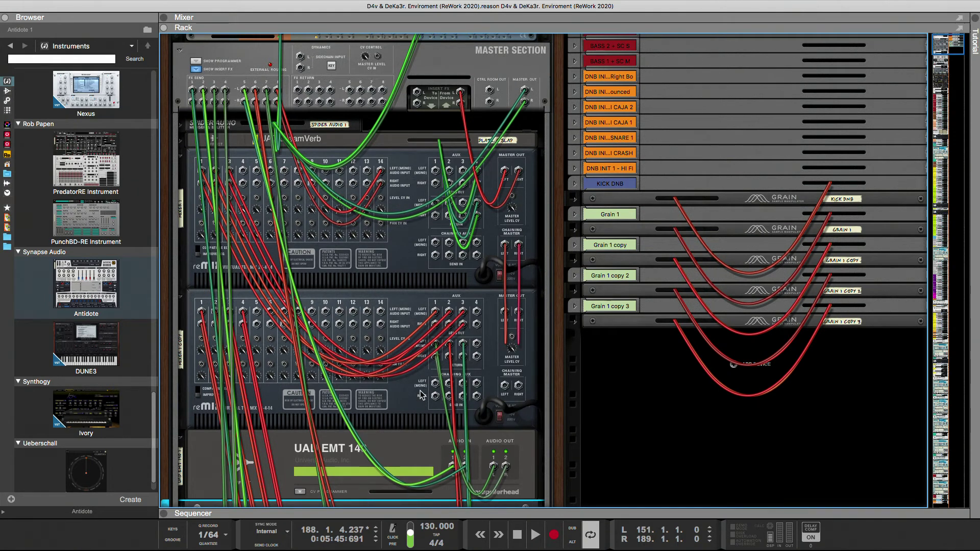
Disconnect the cables from the Mixer 1 copy's AUX Send Outs 1, 2 and 3
{"action": "scroll", "coordinate": [420, 392], "scroll_direction": "down", "scroll_amount": 5}
{"action": "scroll", "coordinate": [421, 390], "scroll_direction": "up", "scroll_amount": 3}
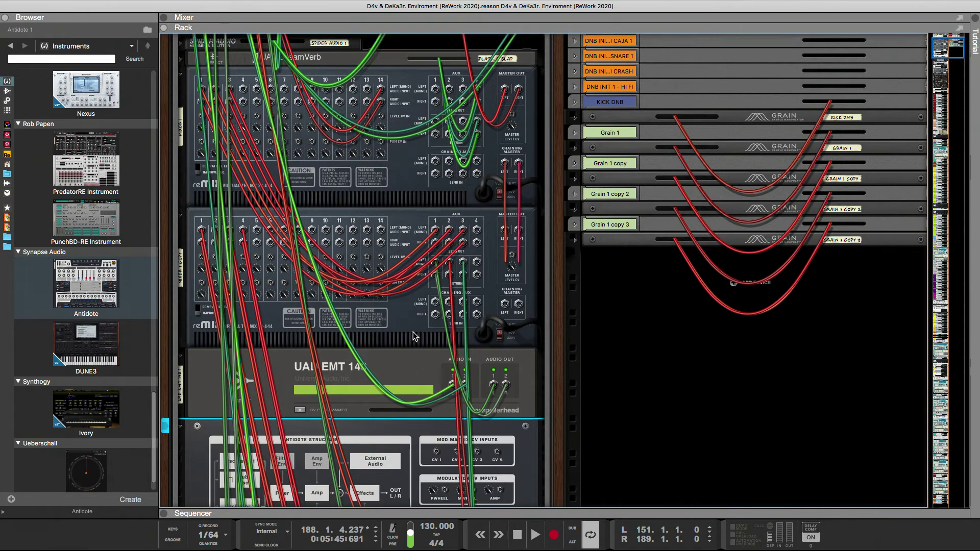
{"action": "left_click", "coordinate": [438, 235]}
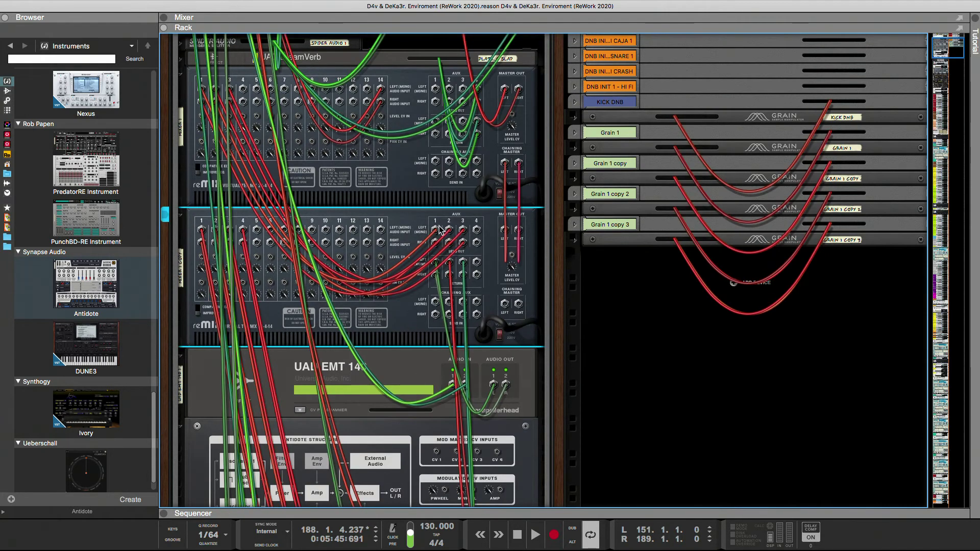
{"action": "mouse_move", "coordinate": [449, 231]}
{"action": "left_mouse_down"}
{"action": "mouse_move", "coordinate": [444, 216]}
{"action": "mouse_move", "coordinate": [461, 242]}
{"action": "left_mouse_up"}
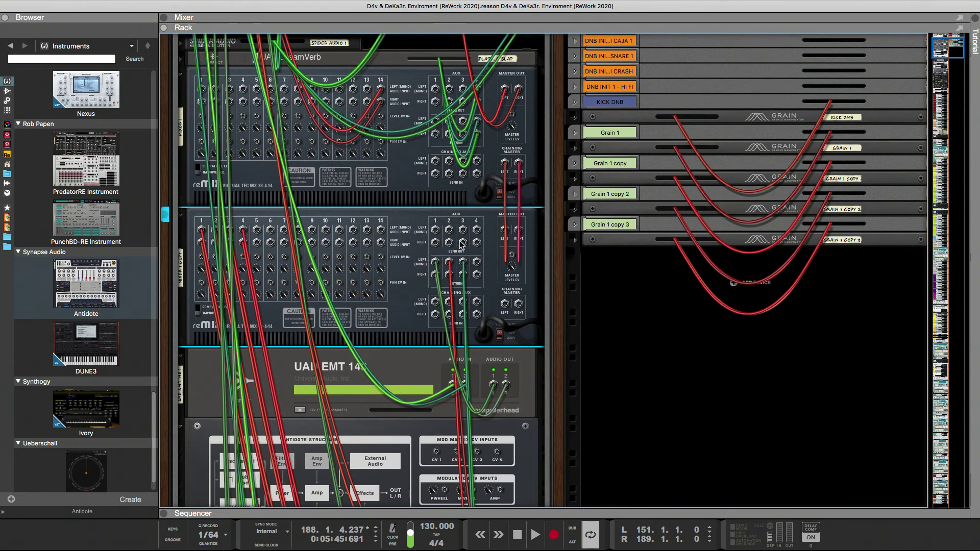
{"action": "scroll", "coordinate": [467, 328], "scroll_direction": "up", "scroll_amount": 2}
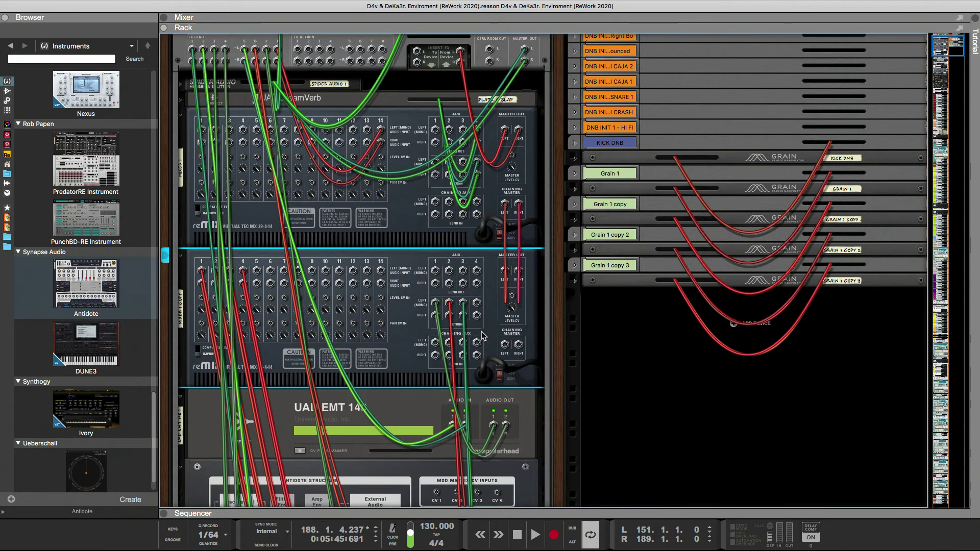
{"action": "scroll", "coordinate": [483, 334], "scroll_direction": "up", "scroll_amount": 2}
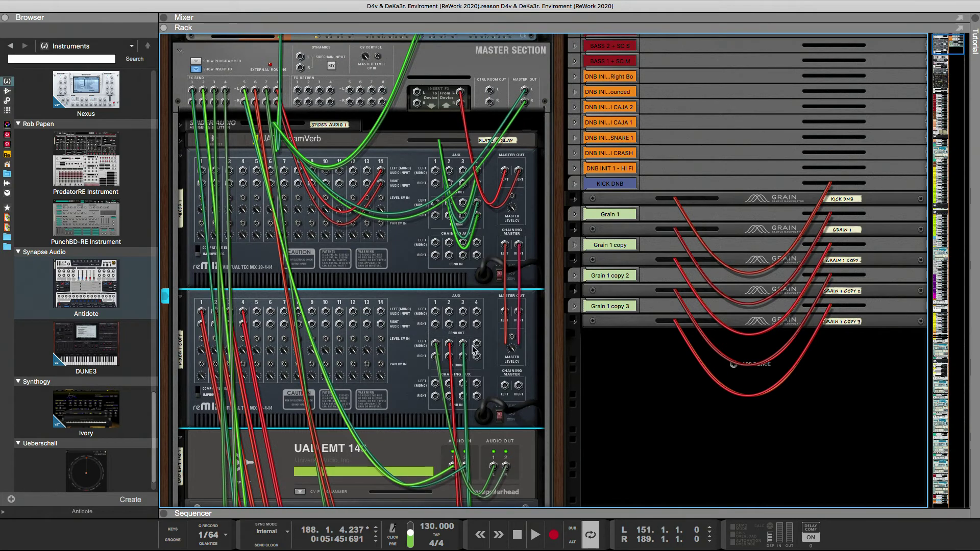
{"action": "left_click_drag", "start_coordinate": [437, 317], "coordinate": [256, 312]}
{"action": "left_click_drag", "start_coordinate": [449, 315], "coordinate": [257, 312]}
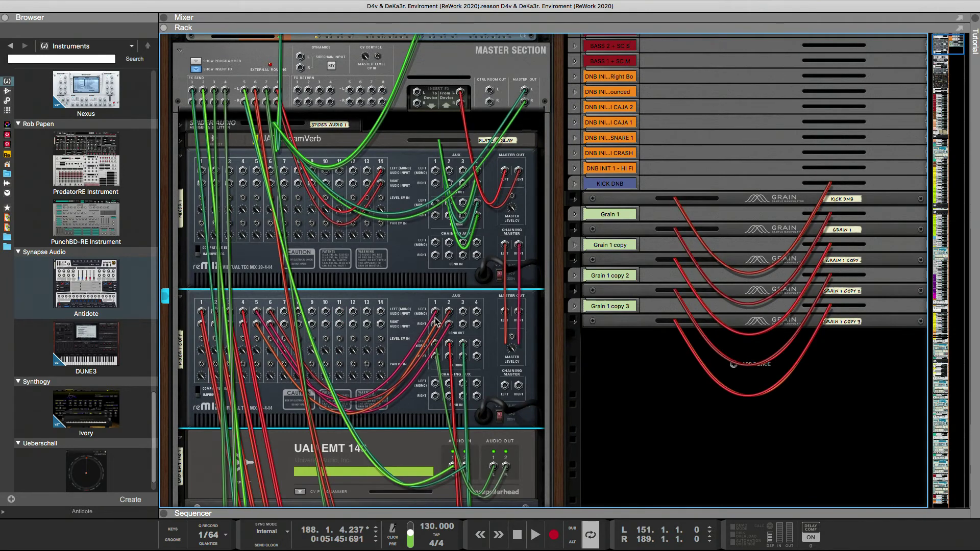
{"action": "left_click_drag", "start_coordinate": [463, 319], "coordinate": [326, 324]}
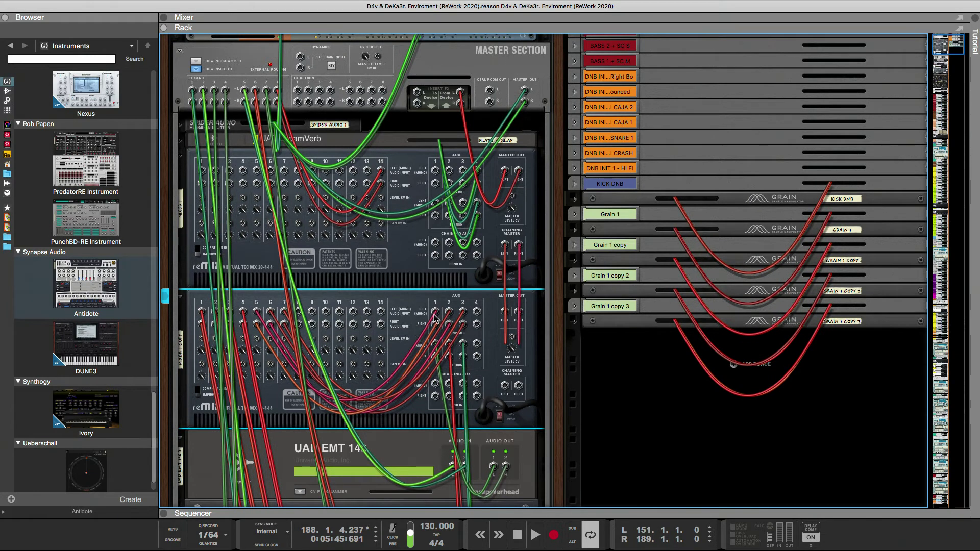
{"action": "mouse_move", "coordinate": [434, 315]}
{"action": "left_mouse_down"}
{"action": "mouse_move", "coordinate": [306, 322]}
{"action": "mouse_move", "coordinate": [449, 327]}
{"action": "mouse_move", "coordinate": [337, 358]}
{"action": "mouse_move", "coordinate": [436, 306]}
{"action": "left_mouse_up"}
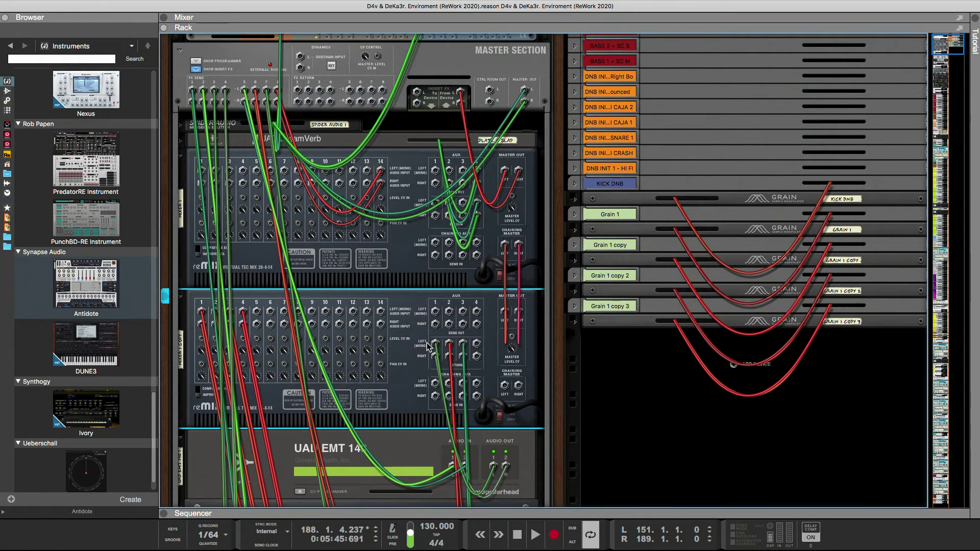
Hide the browser to widen the rack view
{"action": "scroll", "coordinate": [429, 347], "scroll_direction": "down", "scroll_amount": 5}
{"action": "scroll", "coordinate": [431, 343], "scroll_direction": "up", "scroll_amount": 4}
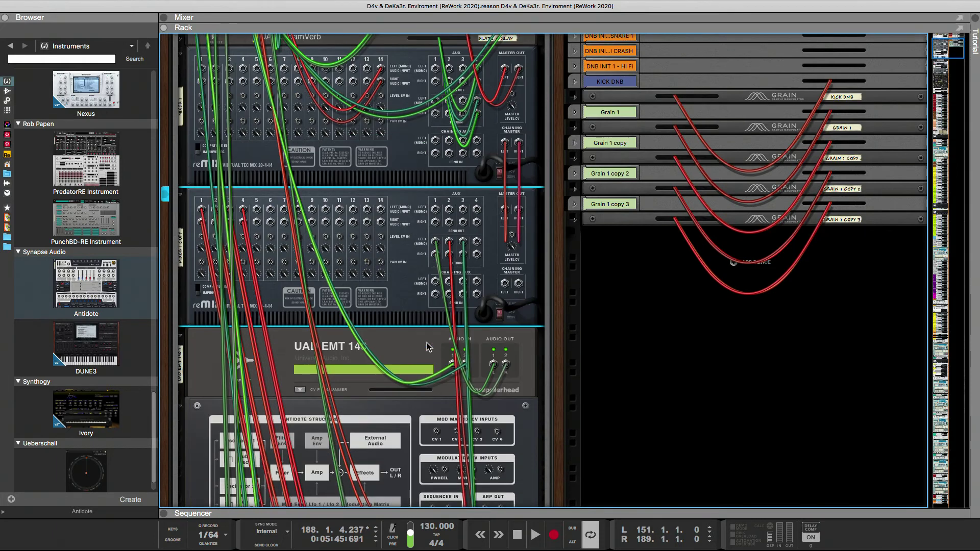
{"action": "left_click_drag", "start_coordinate": [494, 446], "coordinate": [438, 323]}
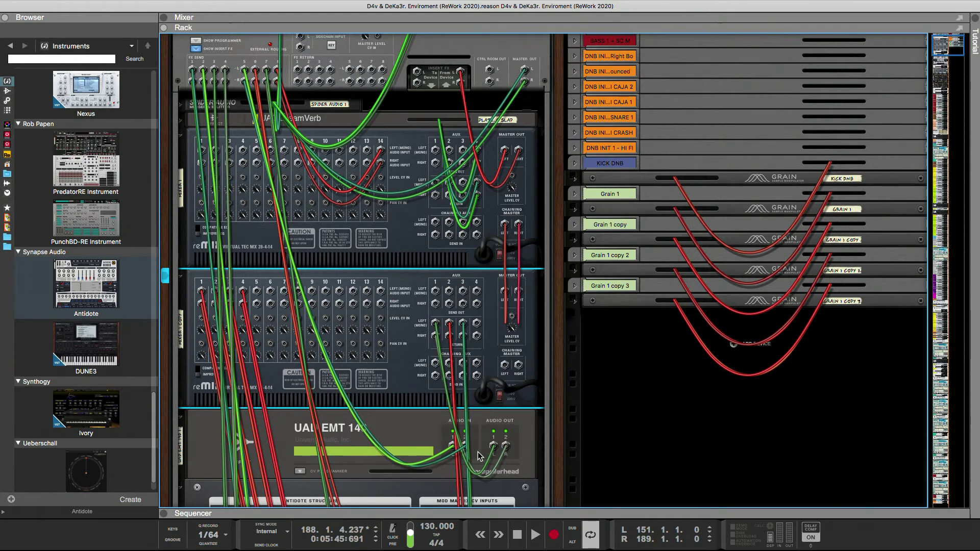
{"action": "left_click", "coordinate": [5, 18]}
{"action": "scroll", "coordinate": [204, 274], "scroll_direction": "up", "scroll_amount": 3}
{"action": "left_click", "coordinate": [205, 274]}
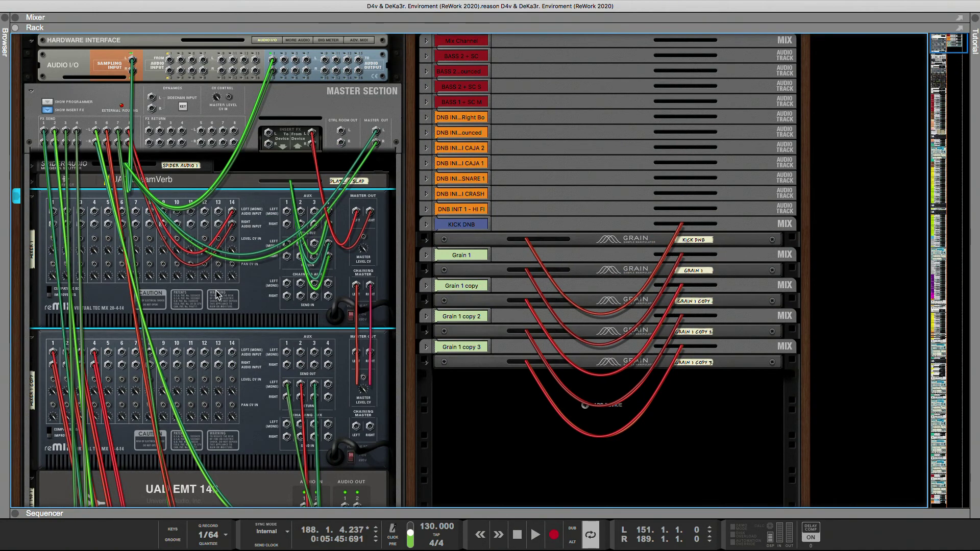
Review the rear cabling of Antidote, the EMT 250, the mixer below it and the 3Plex
{"action": "scroll", "coordinate": [217, 295], "scroll_direction": "down", "scroll_amount": 10}
{"action": "scroll", "coordinate": [216, 294], "scroll_direction": "down", "scroll_amount": 3}
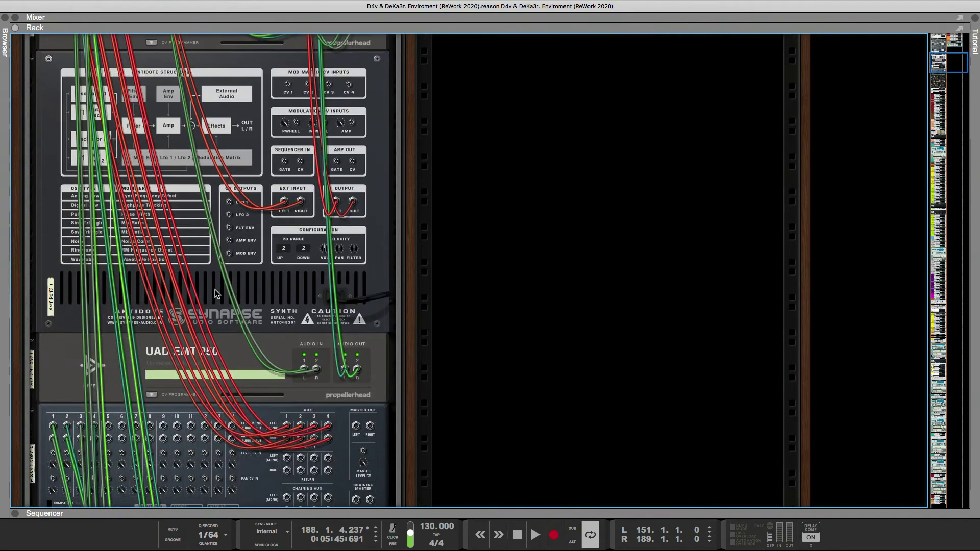
{"action": "scroll", "coordinate": [218, 289], "scroll_direction": "up", "scroll_amount": 4}
{"action": "scroll", "coordinate": [217, 288], "scroll_direction": "down", "scroll_amount": 15}
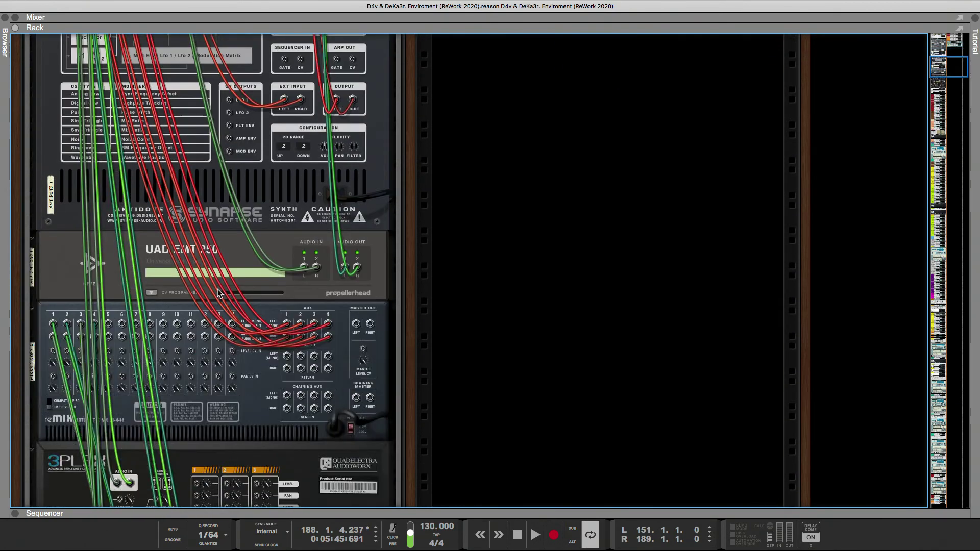
{"action": "scroll", "coordinate": [217, 291], "scroll_direction": "up", "scroll_amount": 4}
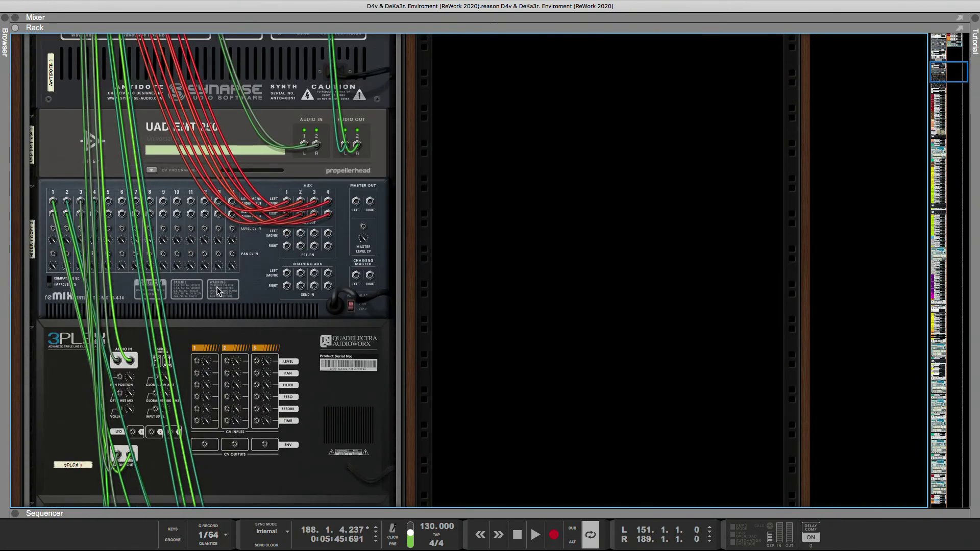
{"action": "scroll", "coordinate": [218, 290], "scroll_direction": "up", "scroll_amount": 10}
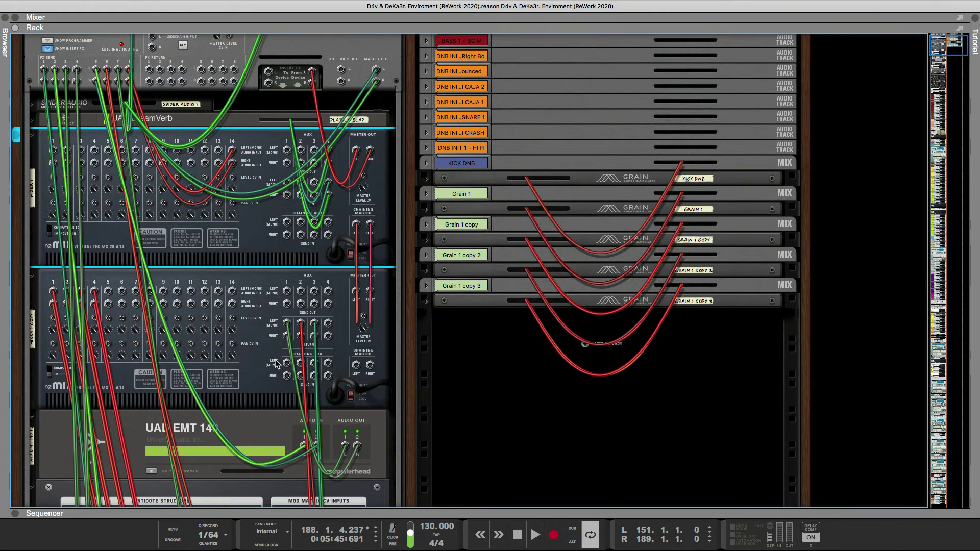
Create a Spider Audio Merger & Splitter directly below the Mixer 1 copy
{"action": "scroll", "coordinate": [204, 342], "scroll_direction": "down", "scroll_amount": 2}
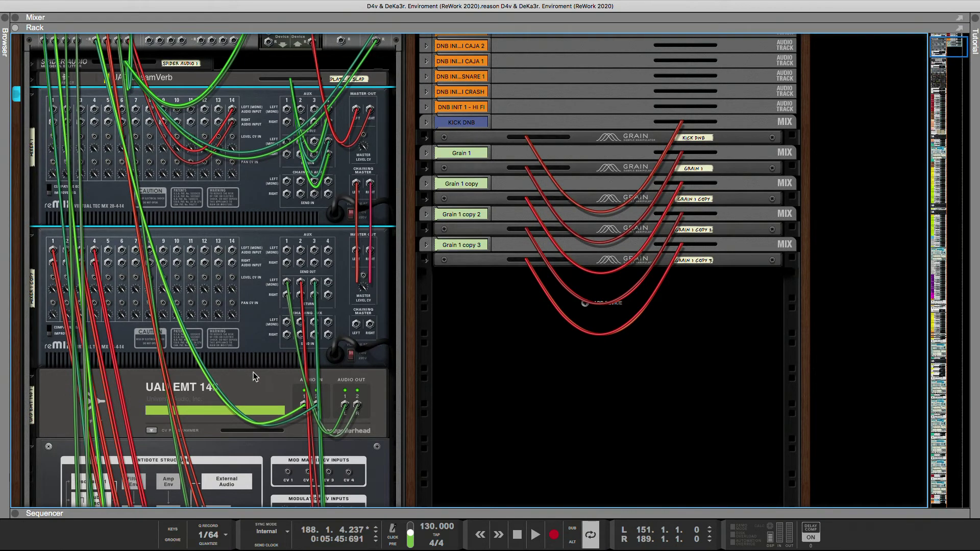
{"action": "right_click", "coordinate": [251, 357]}
{"action": "mouse_move", "coordinate": [307, 406]}
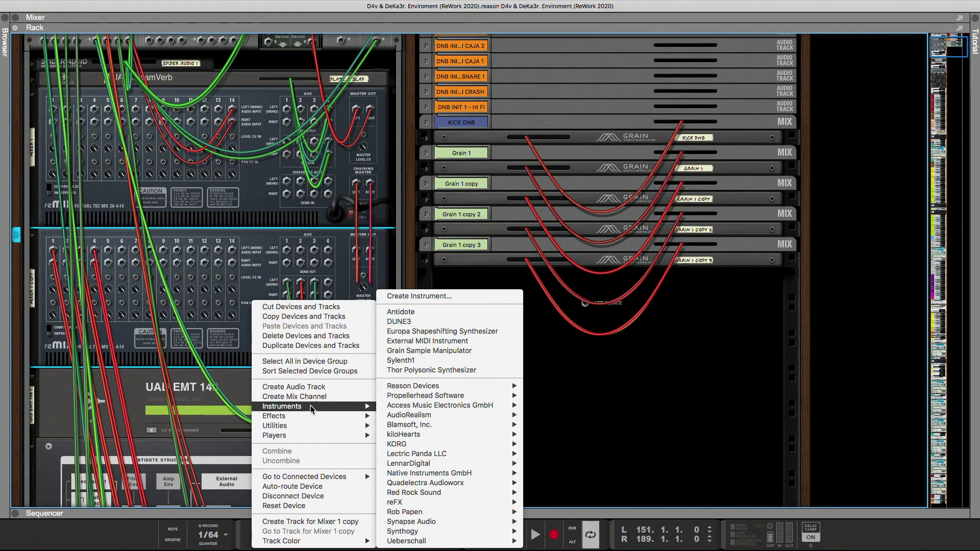
{"action": "mouse_move", "coordinate": [357, 426]}
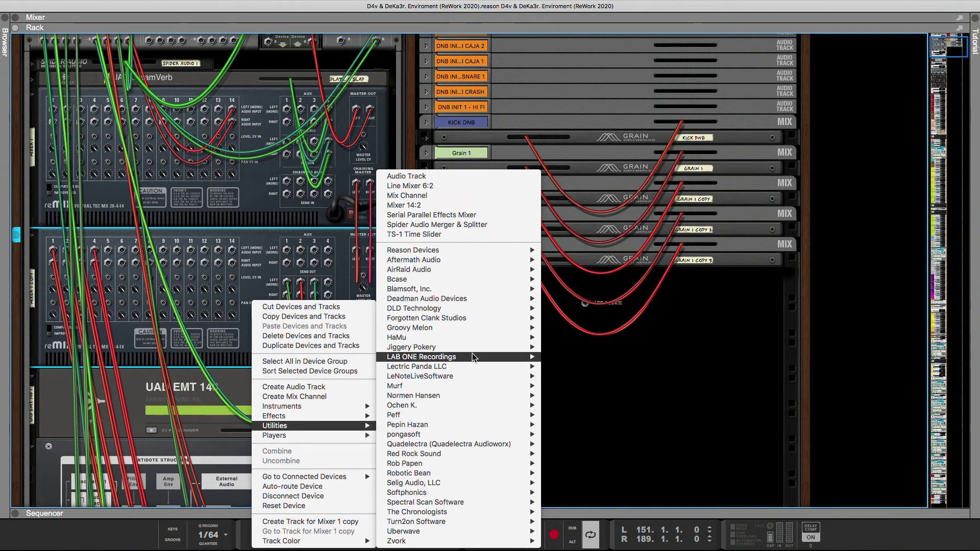
{"action": "mouse_move", "coordinate": [469, 278]}
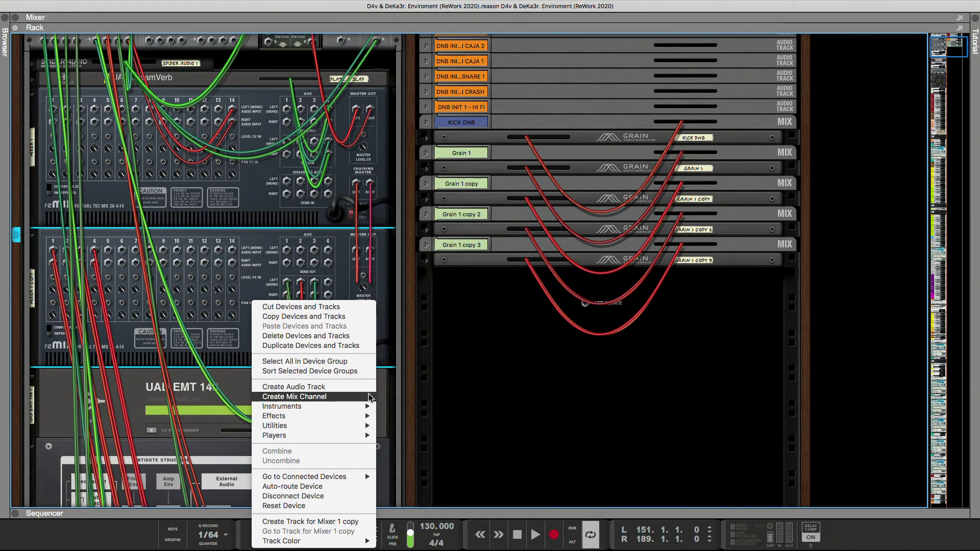
{"action": "mouse_move", "coordinate": [474, 250]}
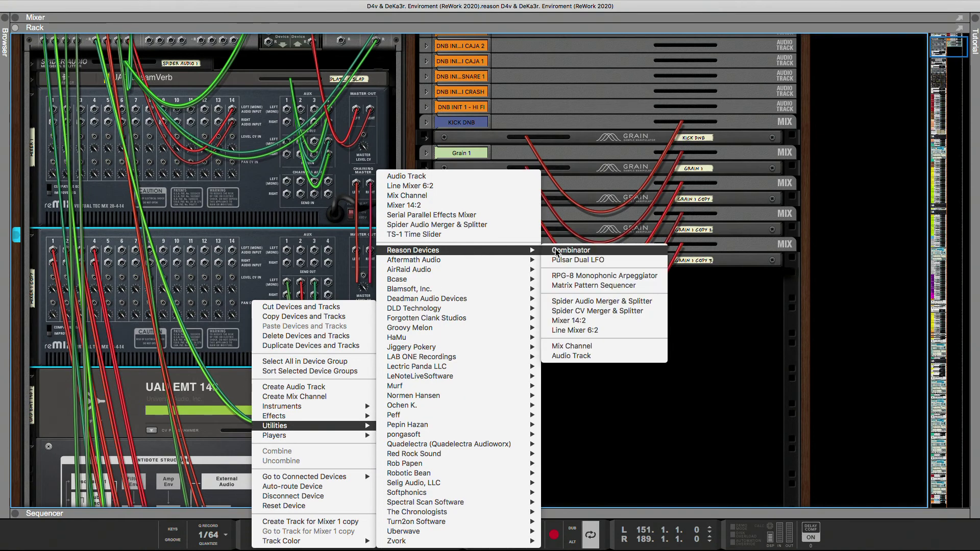
{"action": "left_click", "coordinate": [581, 302]}
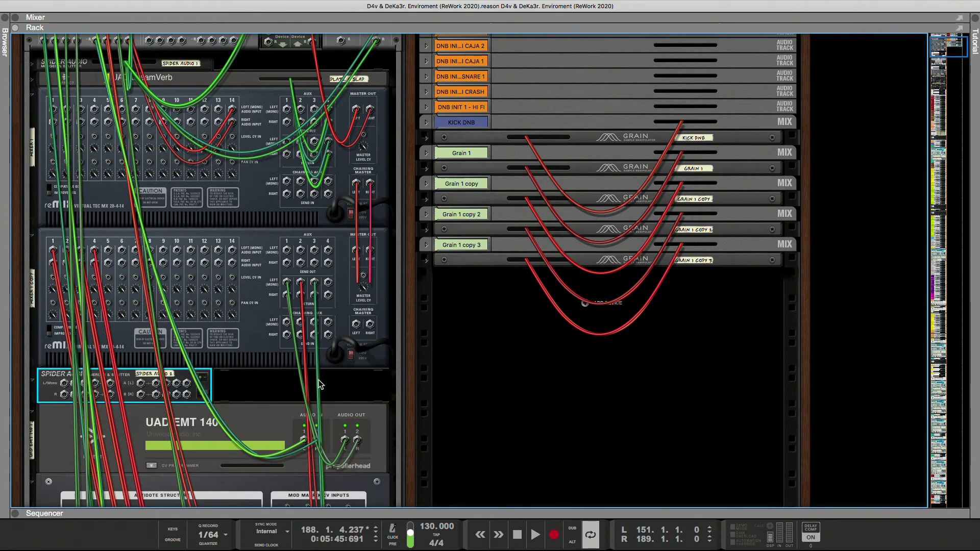
Cable Master Section FX Send 5 and the Mixer 1 copy's AUX Send Out 1 into the merge inputs of Spider Audio 2
{"action": "left_click_drag", "start_coordinate": [305, 445], "coordinate": [67, 384]}
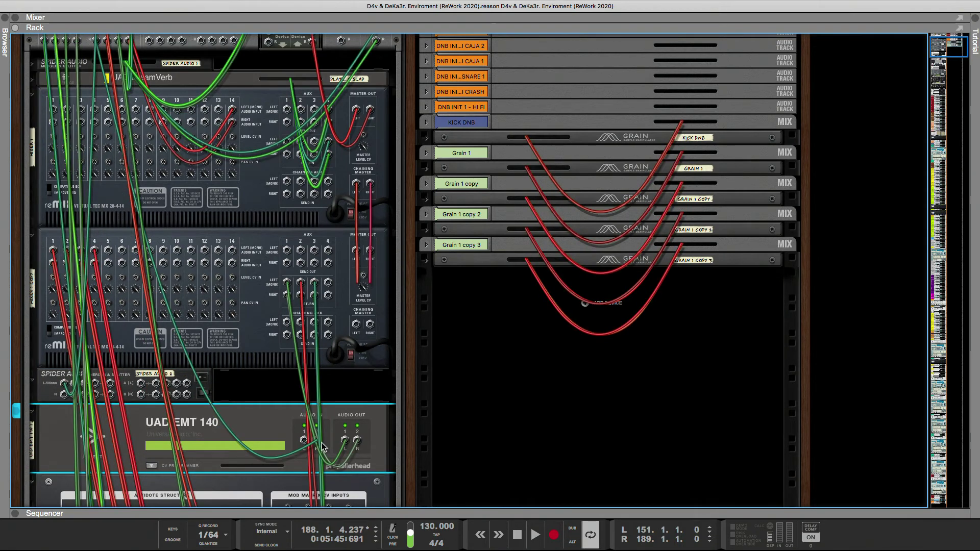
{"action": "left_click_drag", "start_coordinate": [316, 446], "coordinate": [66, 394]}
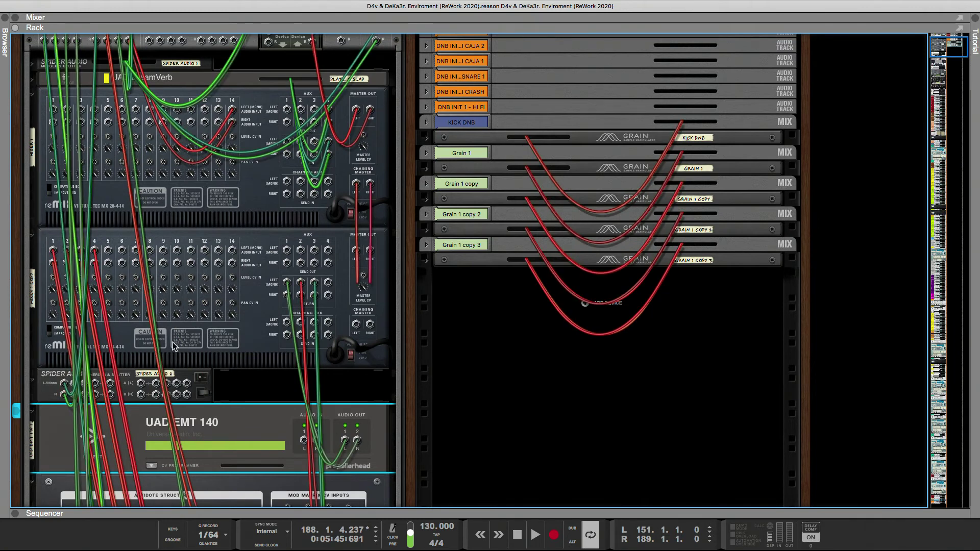
{"action": "left_click_drag", "start_coordinate": [291, 258], "coordinate": [117, 380]}
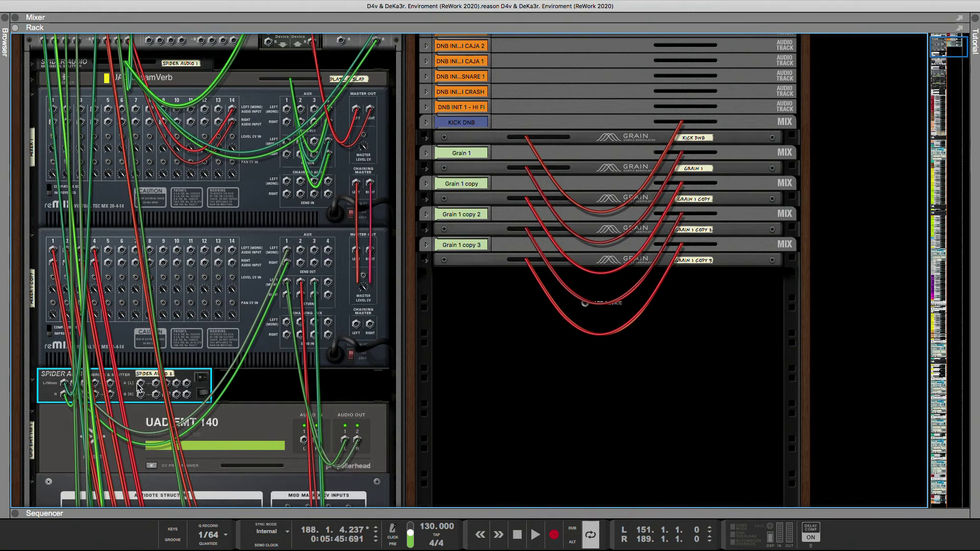
Route Spider Audio 2's merged output through the EMT 140 and the splitter to the Mixer 1 copy's AUX Return 1
{"action": "left_click_drag", "start_coordinate": [345, 440], "coordinate": [143, 408]}
{"action": "left_click", "coordinate": [187, 389]}
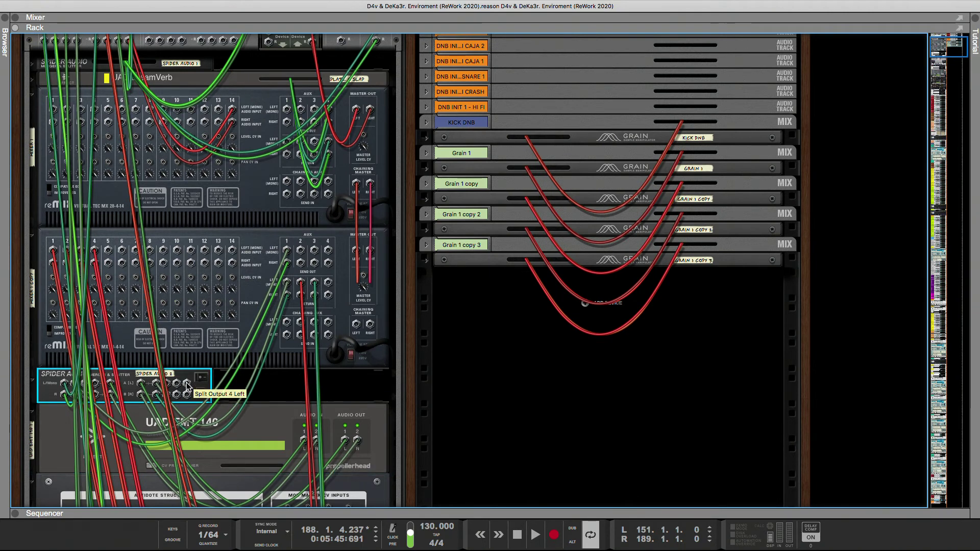
{"action": "scroll", "coordinate": [186, 384], "scroll_direction": "up", "scroll_amount": 3}
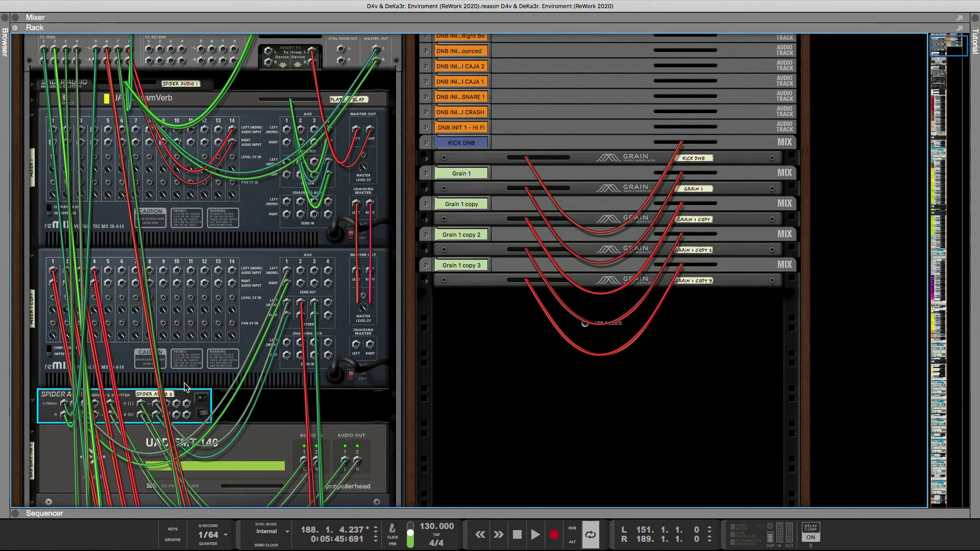
{"action": "scroll", "coordinate": [185, 388], "scroll_direction": "down", "scroll_amount": 1}
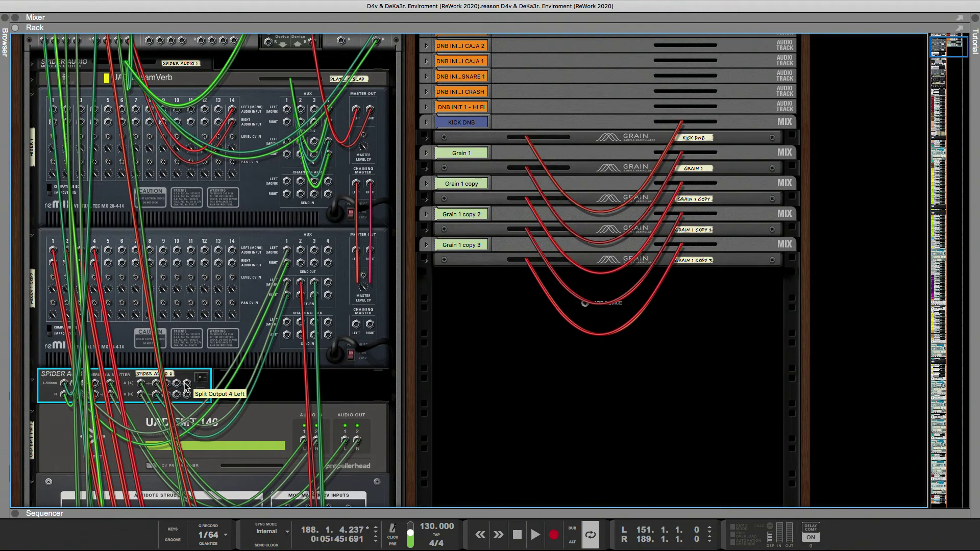
Inspect the Mixer 1 copy's AUX 1 send and return connections, with the cables hidden and shown
{"action": "left_click", "coordinate": [287, 251]}
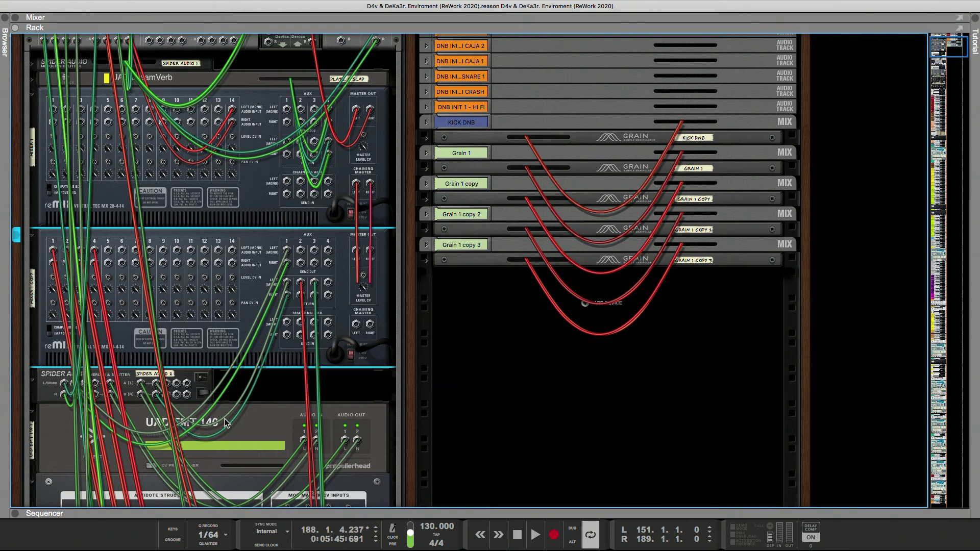
{"action": "scroll", "coordinate": [228, 425], "scroll_direction": "down", "scroll_amount": 1}
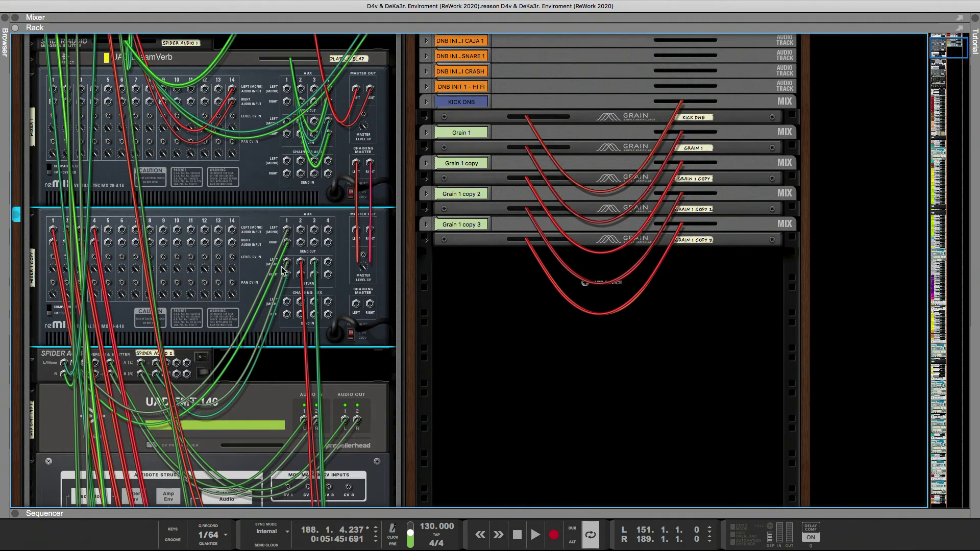
{"action": "mouse_move", "coordinate": [287, 266]}
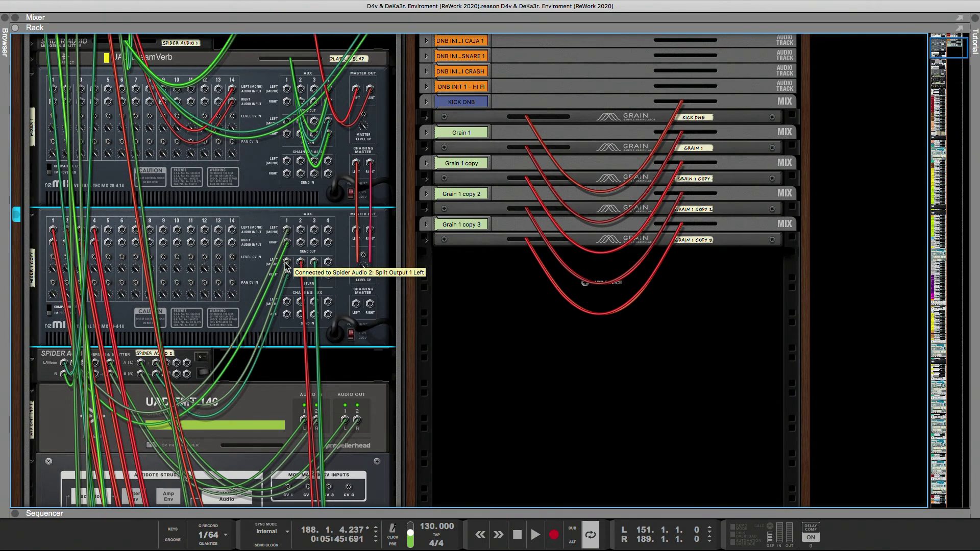
{"action": "key", "text": "l"}
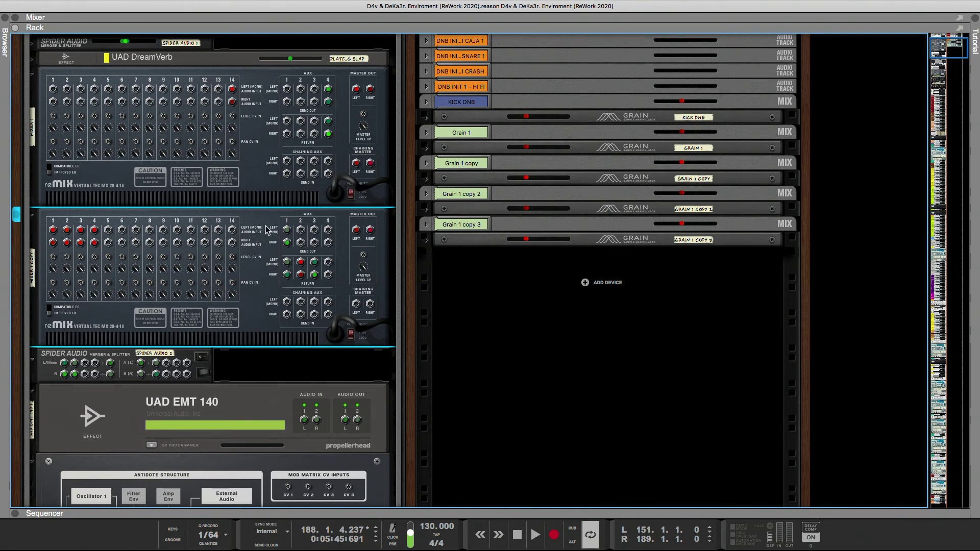
{"action": "key", "text": "l"}
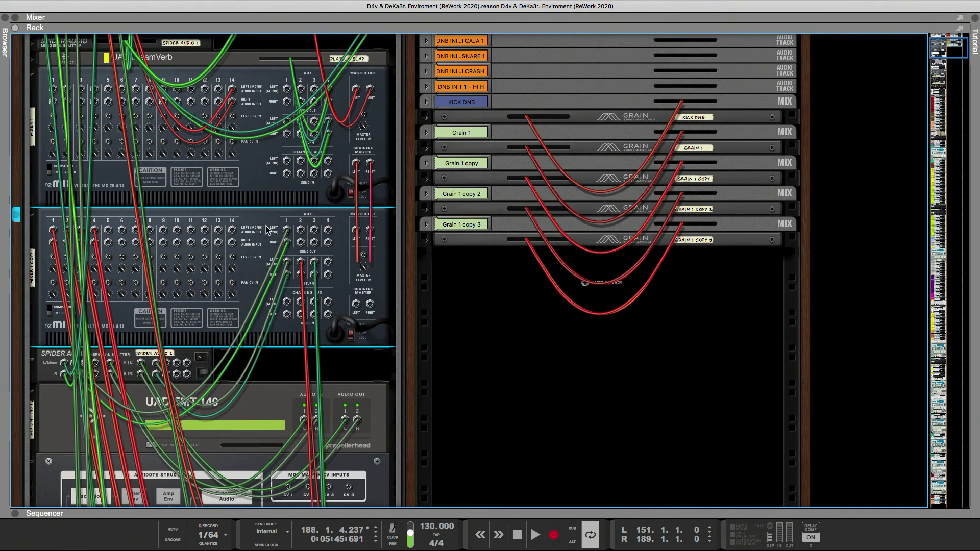
Set the Reduce Cable Clutter preference to hide auto-routed cables
{"action": "left_click", "coordinate": [41, 5]}
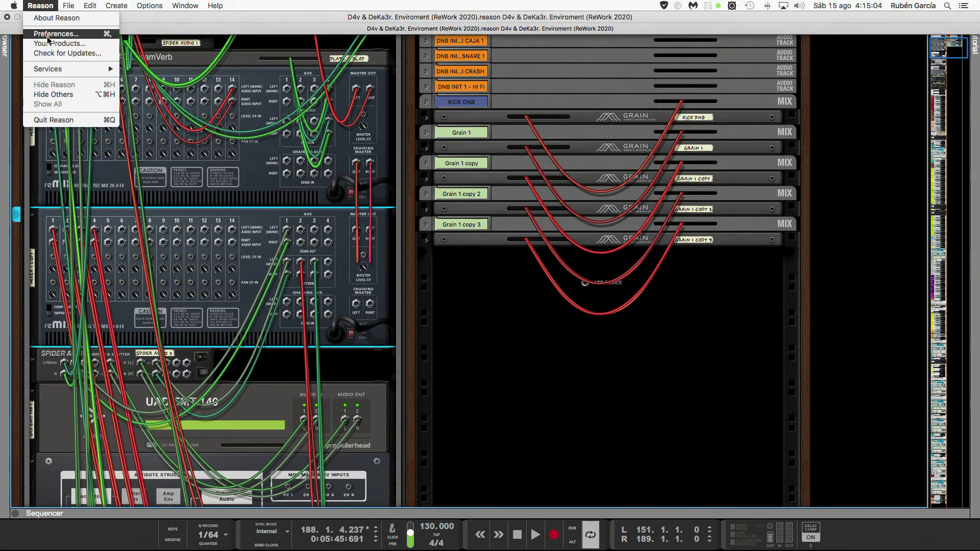
{"action": "key", "text": "Escape"}
{"action": "key", "text": "super+comma"}
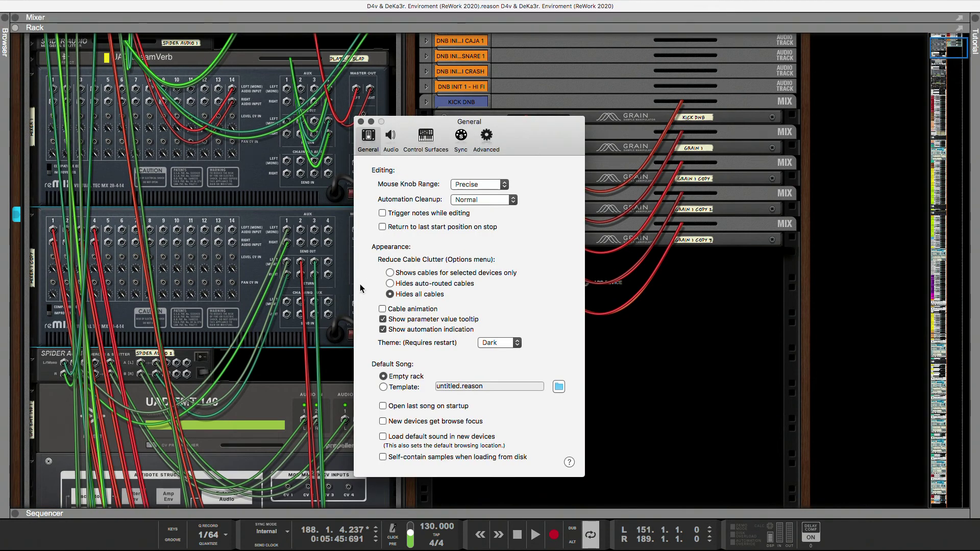
{"action": "left_click", "coordinate": [390, 273]}
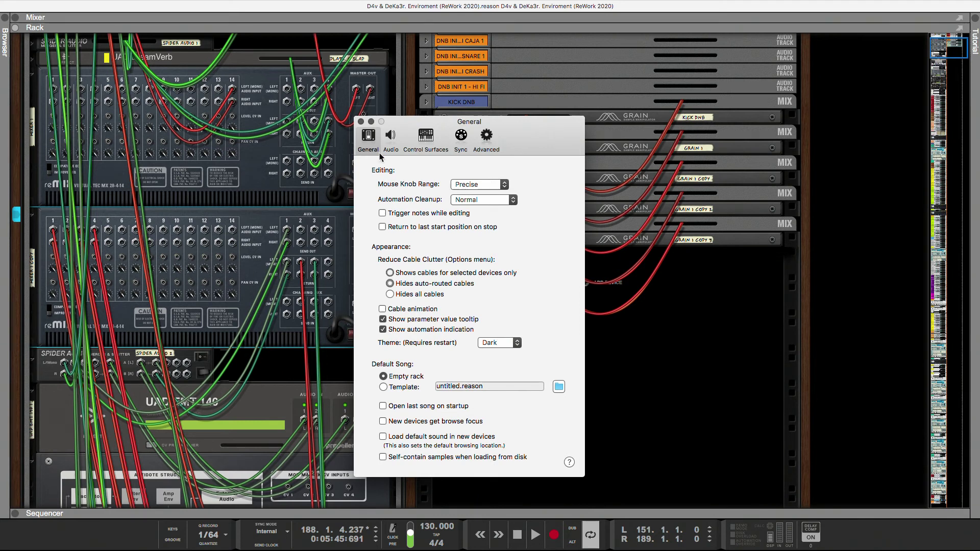
Close the preferences and reroute Spider Audio 2's split output from the Mixer 1 copy's AUX Return 1 to Mixer 1's channel 3 inputs
{"action": "left_click", "coordinate": [361, 122]}
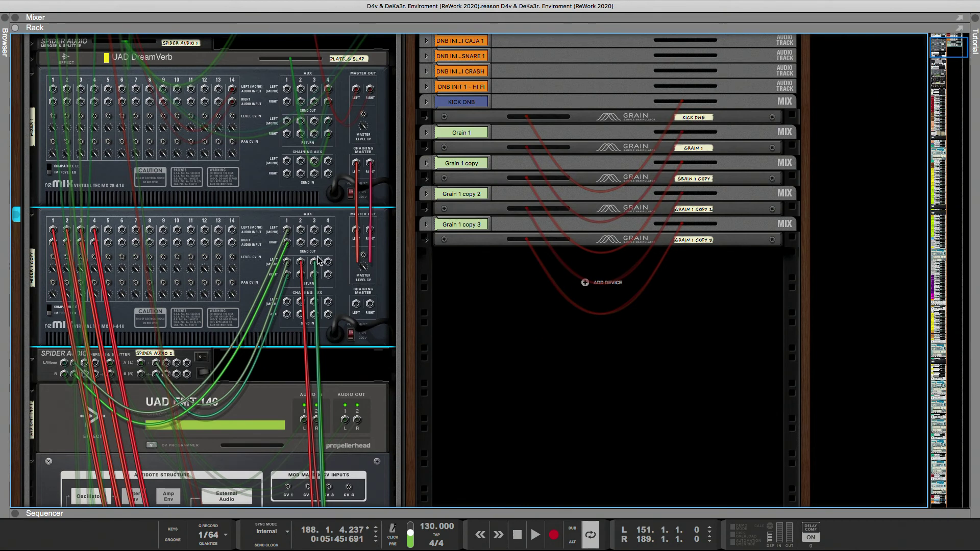
{"action": "left_click_drag", "start_coordinate": [288, 232], "coordinate": [289, 235]}
{"action": "mouse_move", "coordinate": [150, 359]}
{"action": "left_mouse_down"}
{"action": "mouse_move", "coordinate": [171, 362]}
{"action": "mouse_move", "coordinate": [162, 349]}
{"action": "mouse_move", "coordinate": [156, 364]}
{"action": "left_mouse_up"}
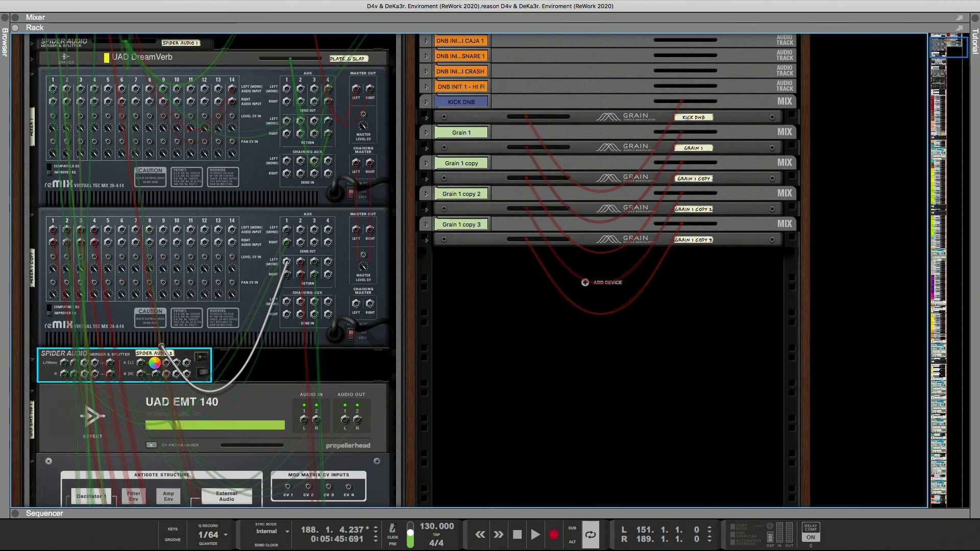
{"action": "left_click_drag", "start_coordinate": [166, 366], "coordinate": [82, 89]}
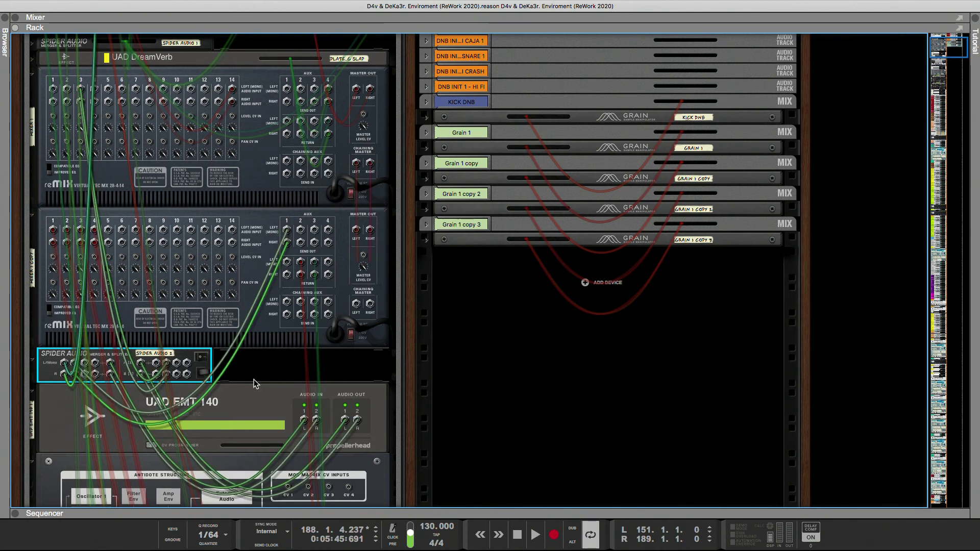
Place a copy of Spider Audio 2 between the EMT 140 and the Antidote
{"action": "scroll", "coordinate": [255, 384], "scroll_direction": "down", "scroll_amount": 2}
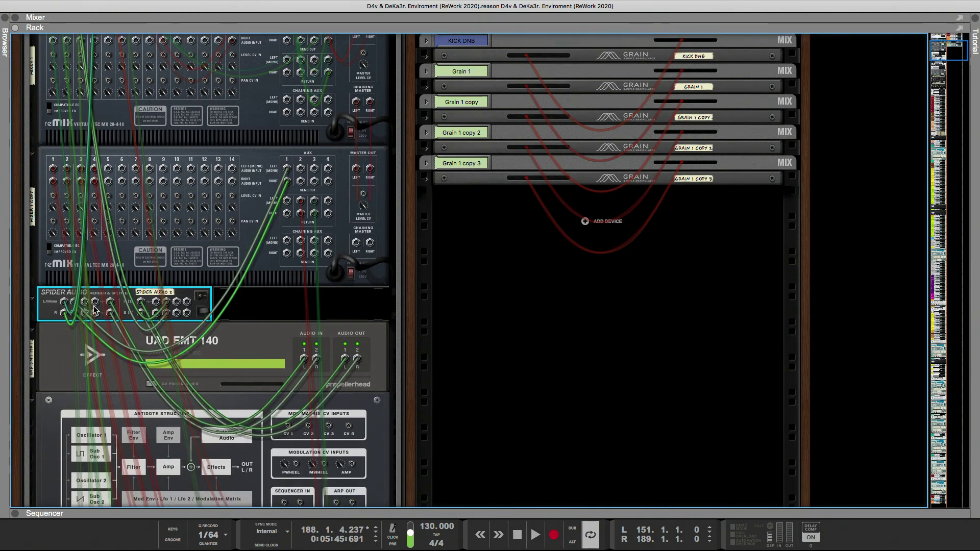
{"action": "left_click_drag", "start_coordinate": [95, 301], "coordinate": [203, 382]}
{"action": "scroll", "coordinate": [247, 420], "scroll_direction": "down", "scroll_amount": 5}
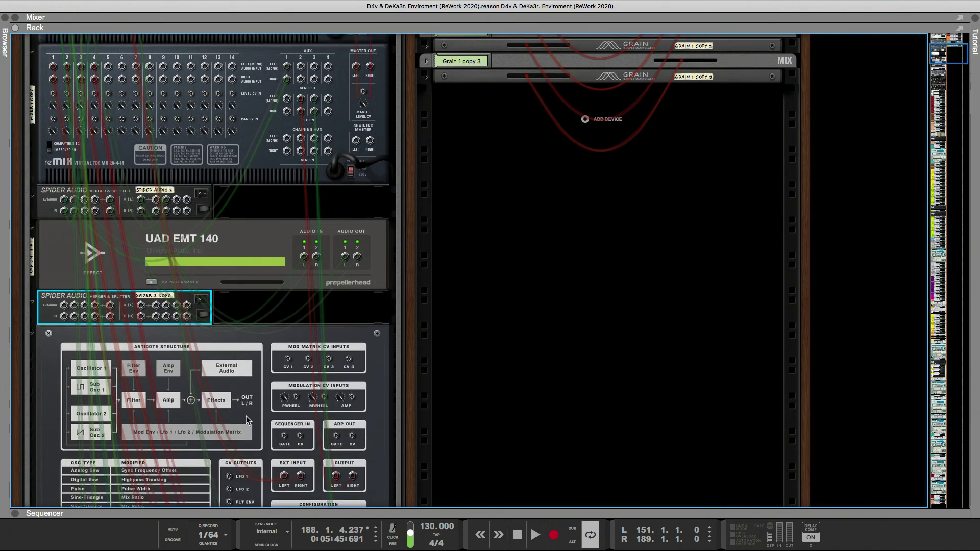
Cable the Antidote's FX send feed and the Mixer 1 copy's AUX Send Out 2 into the merge inputs of the Spider Audio 2 copy
{"action": "left_click_drag", "start_coordinate": [282, 469], "coordinate": [64, 304]}
{"action": "key", "text": "ctrl+z"}
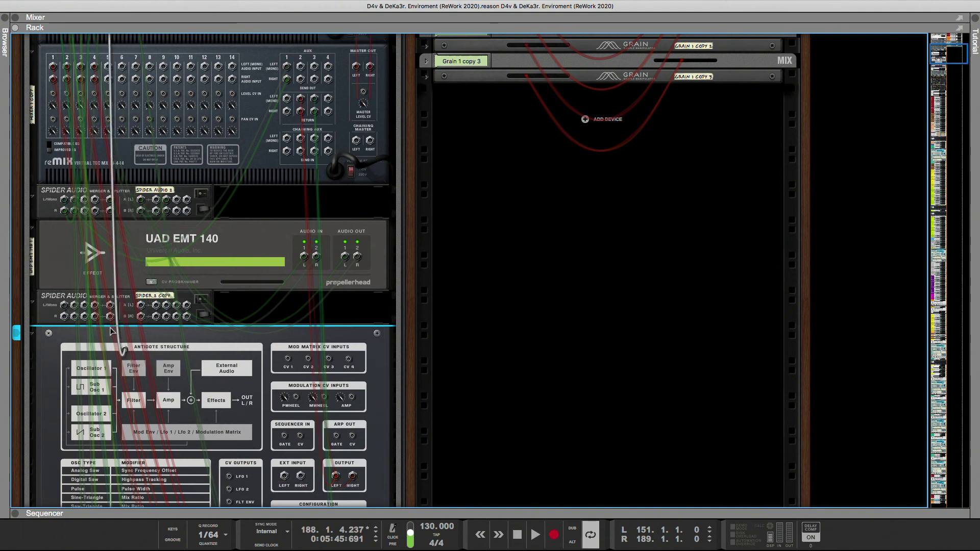
{"action": "scroll", "coordinate": [149, 360], "scroll_direction": "up", "scroll_amount": 3}
{"action": "scroll", "coordinate": [149, 360], "scroll_direction": "down", "scroll_amount": 1}
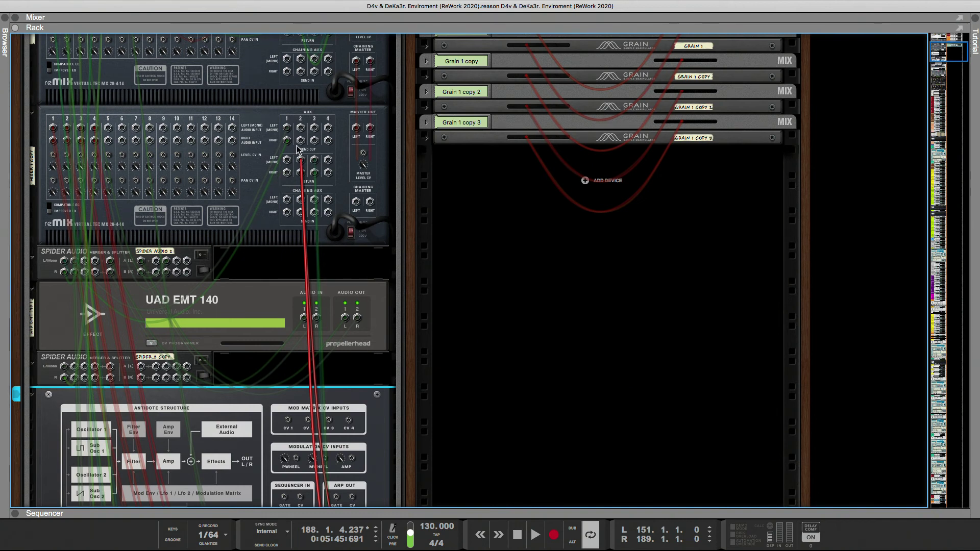
{"action": "left_click", "coordinate": [303, 129]}
{"action": "left_click_drag", "start_coordinate": [302, 130], "coordinate": [96, 367]}
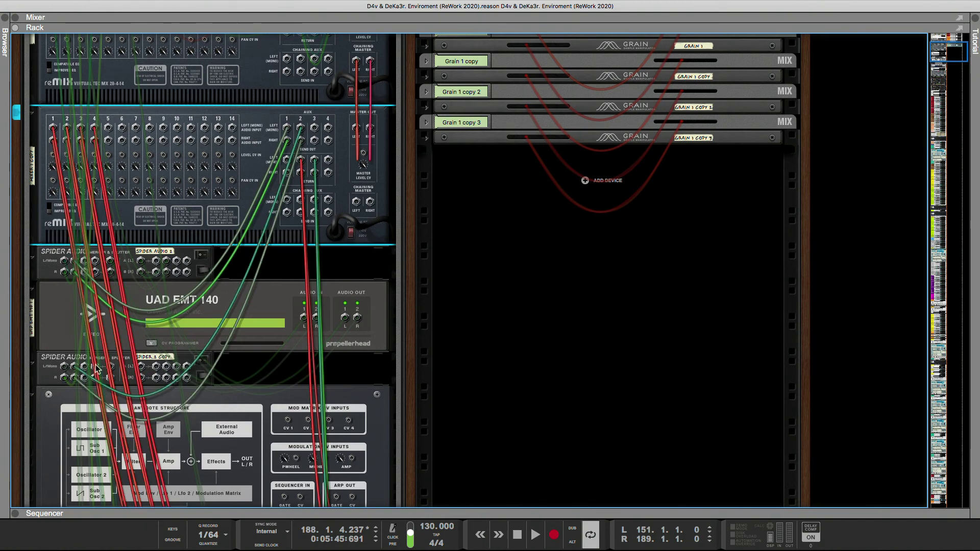
Route the Spider Audio 2 copy's merged output through the Antidote's external input and the splitter to the Mixer 1 copy's AUX Return 2
{"action": "scroll", "coordinate": [156, 360], "scroll_direction": "down", "scroll_amount": 5}
{"action": "left_click_drag", "start_coordinate": [112, 228], "coordinate": [321, 396]}
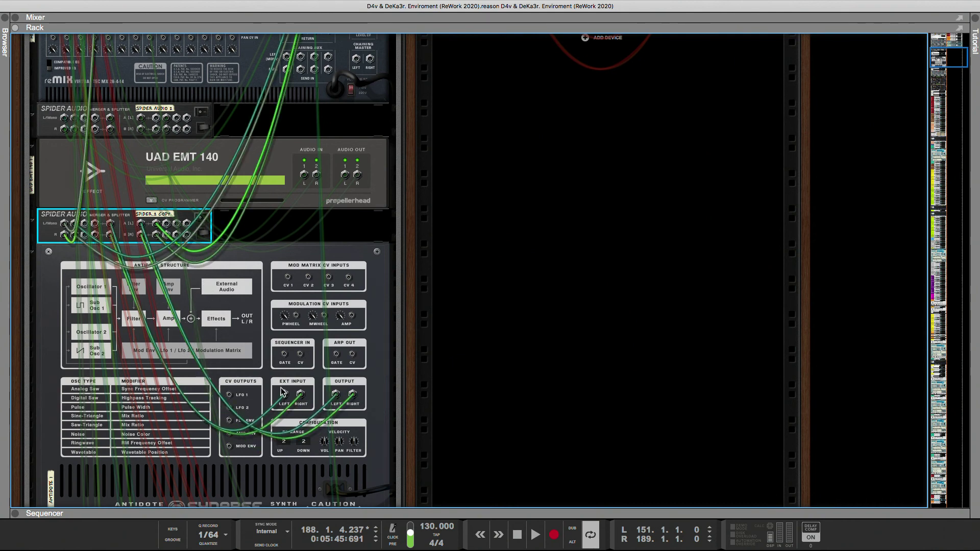
{"action": "scroll", "coordinate": [306, 396], "scroll_direction": "up", "scroll_amount": 4}
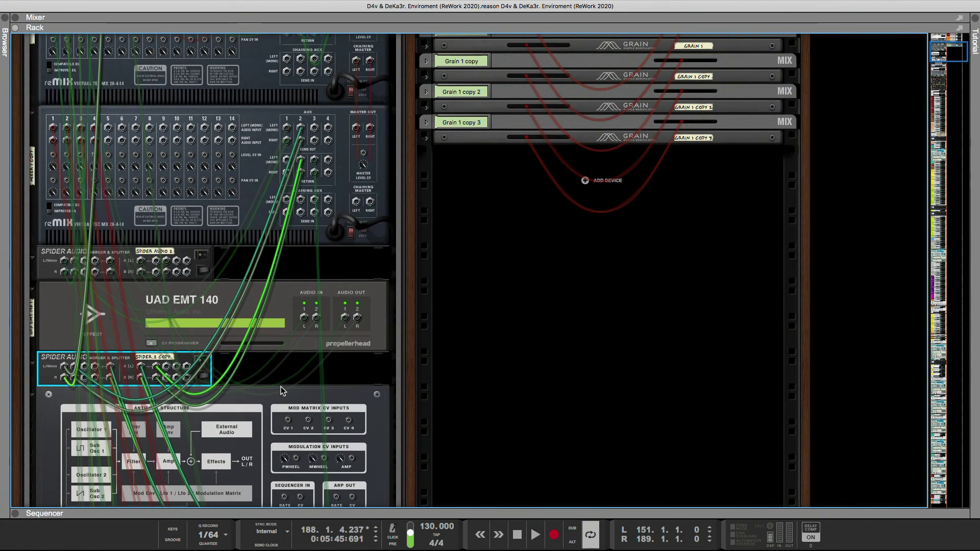
Reroute the split outputs to Mixer 1, with Spider Audio 2 on channel 1 and the Spider Audio 2 copy on channel 2
{"action": "scroll", "coordinate": [281, 387], "scroll_direction": "up", "scroll_amount": 2}
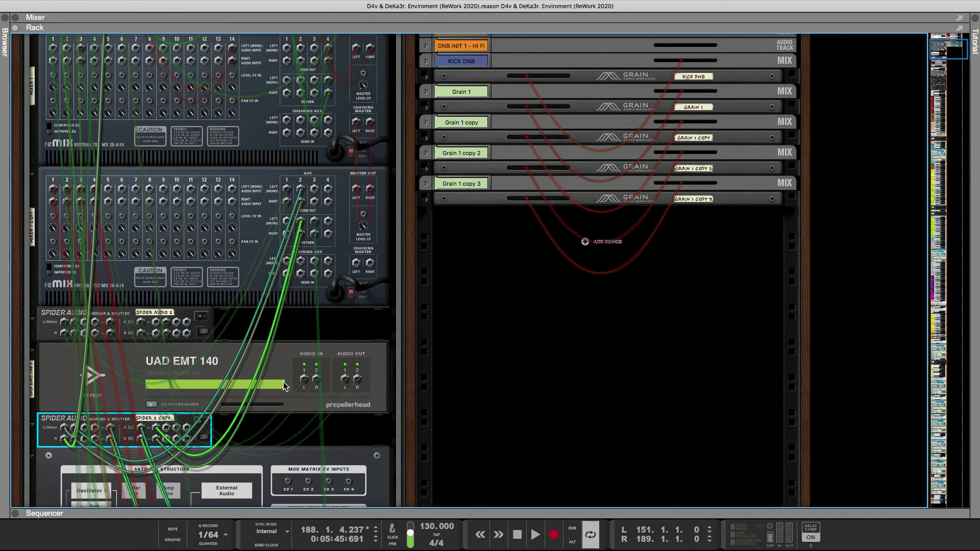
{"action": "scroll", "coordinate": [284, 386], "scroll_direction": "up", "scroll_amount": 3}
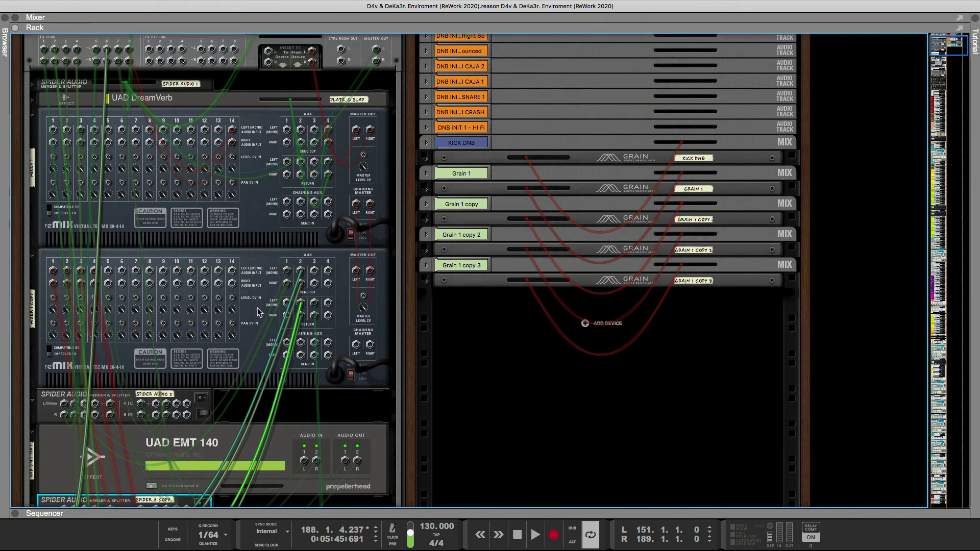
{"action": "left_click", "coordinate": [245, 237]}
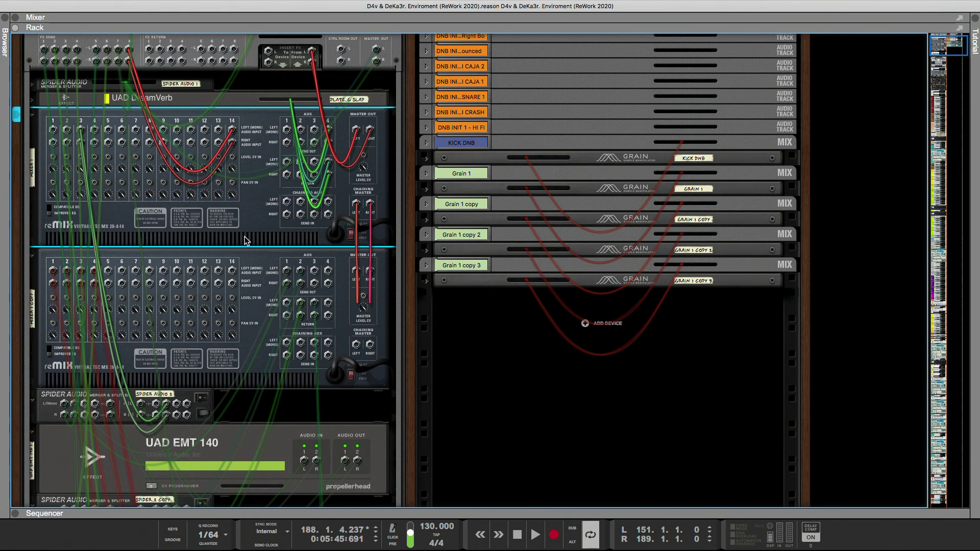
{"action": "left_click", "coordinate": [303, 303]}
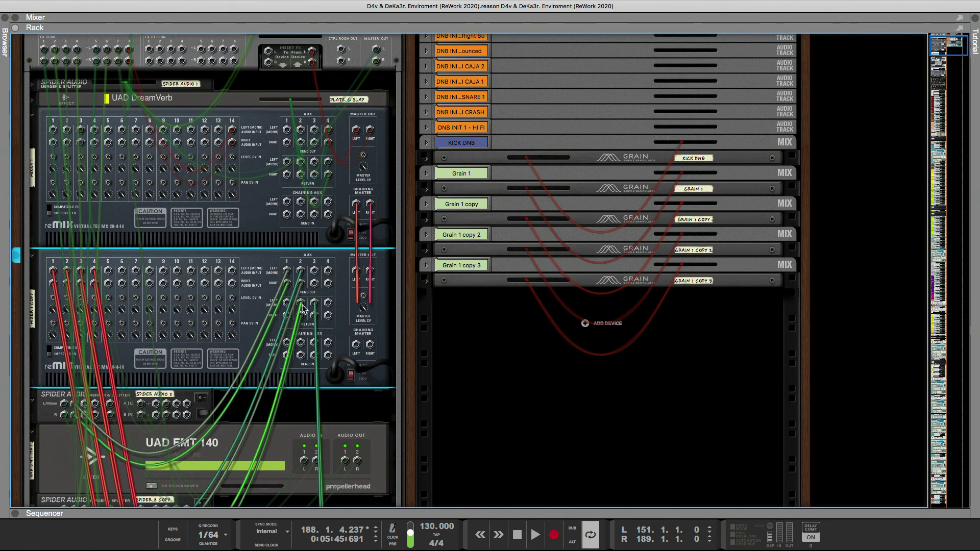
{"action": "scroll", "coordinate": [303, 306], "scroll_direction": "down", "scroll_amount": 5}
{"action": "left_click", "coordinate": [215, 382]}
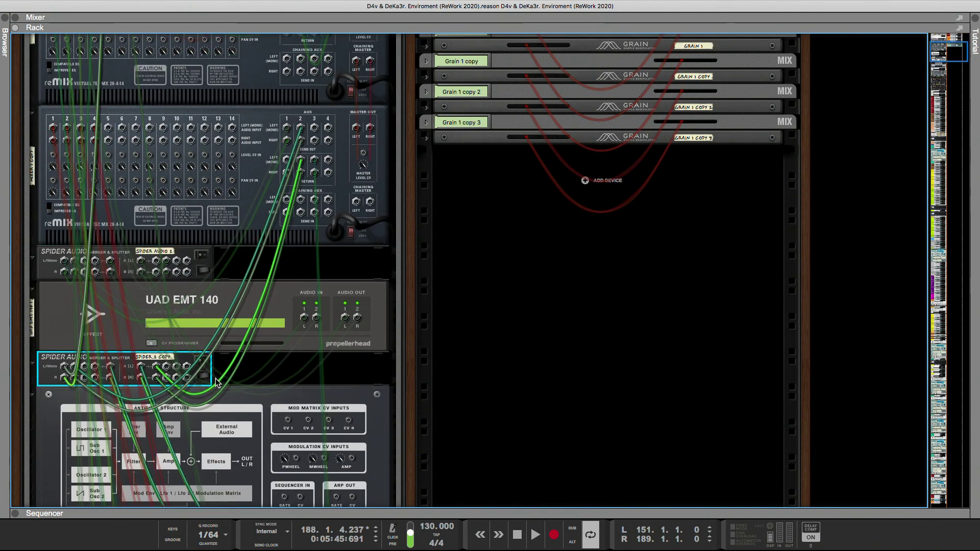
{"action": "scroll", "coordinate": [287, 315], "scroll_direction": "up", "scroll_amount": 4}
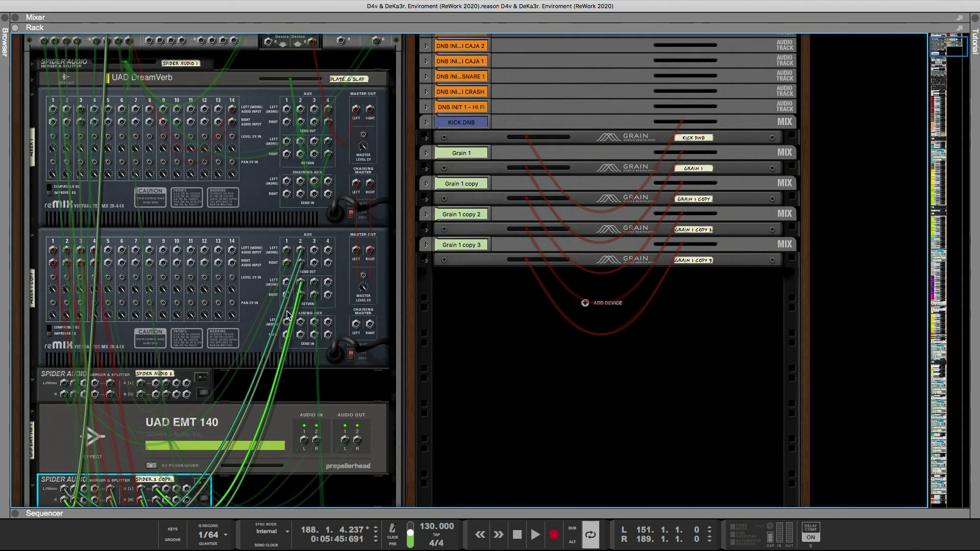
{"action": "left_click_drag", "start_coordinate": [301, 282], "coordinate": [55, 124]}
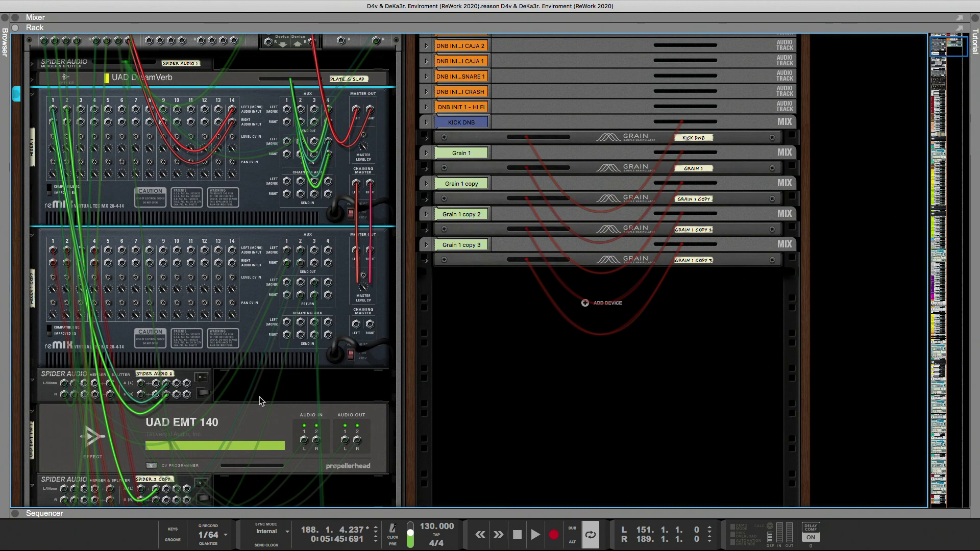
{"action": "left_click_drag", "start_coordinate": [302, 348], "coordinate": [66, 123]}
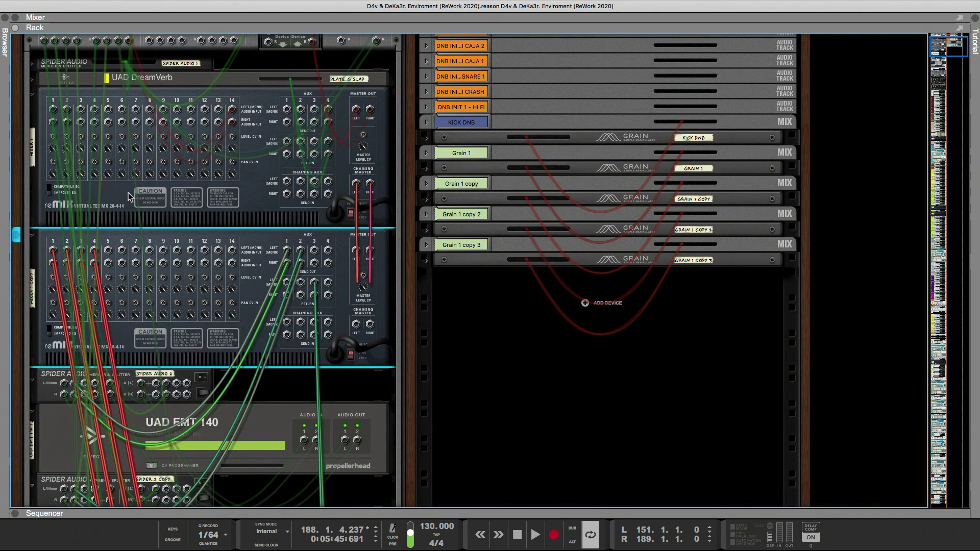
Inspect the cable routing of Spider Audio 2 and its copy through the EMT 140 and the Antidote
{"action": "scroll", "coordinate": [129, 197], "scroll_direction": "down", "scroll_amount": 10}
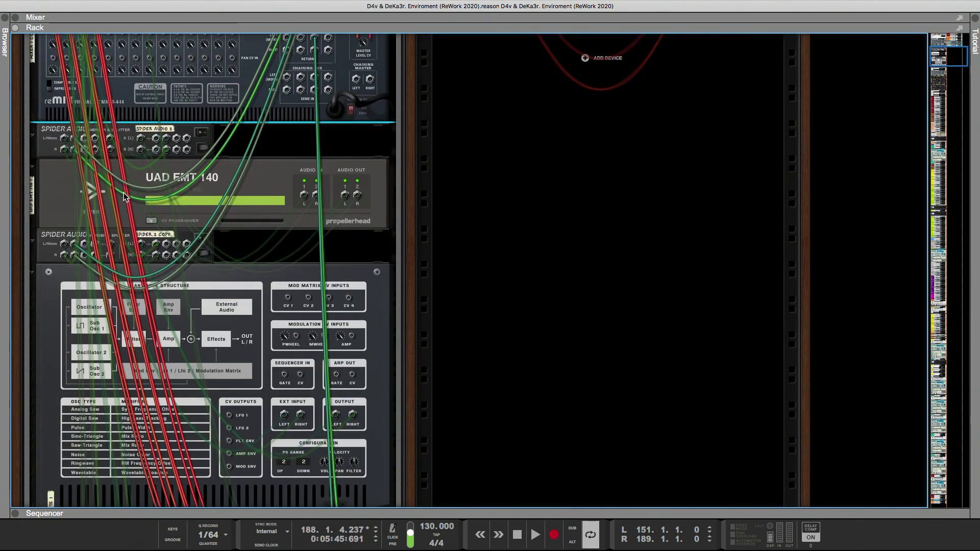
{"action": "scroll", "coordinate": [124, 194], "scroll_direction": "down", "scroll_amount": 3}
{"action": "scroll", "coordinate": [123, 195], "scroll_direction": "up", "scroll_amount": 10}
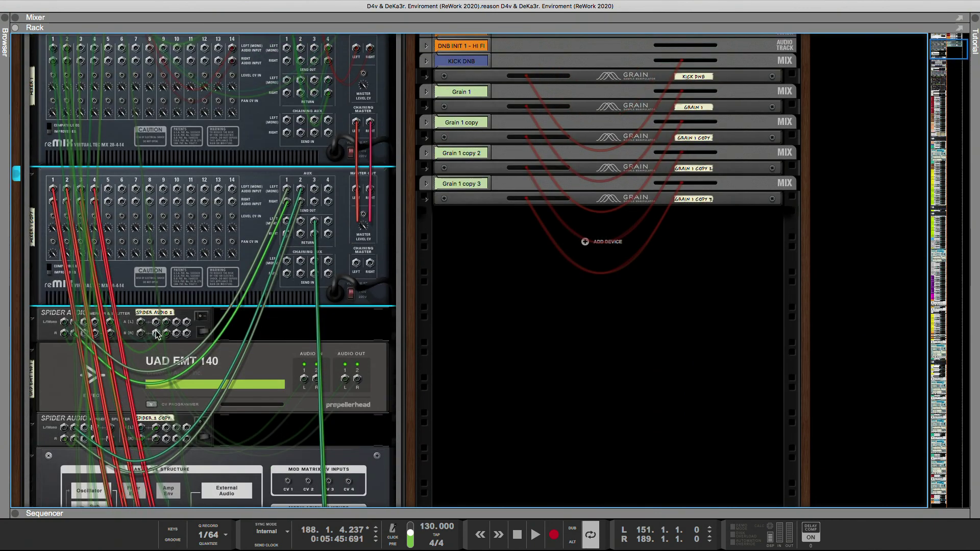
{"action": "left_click", "coordinate": [175, 316]}
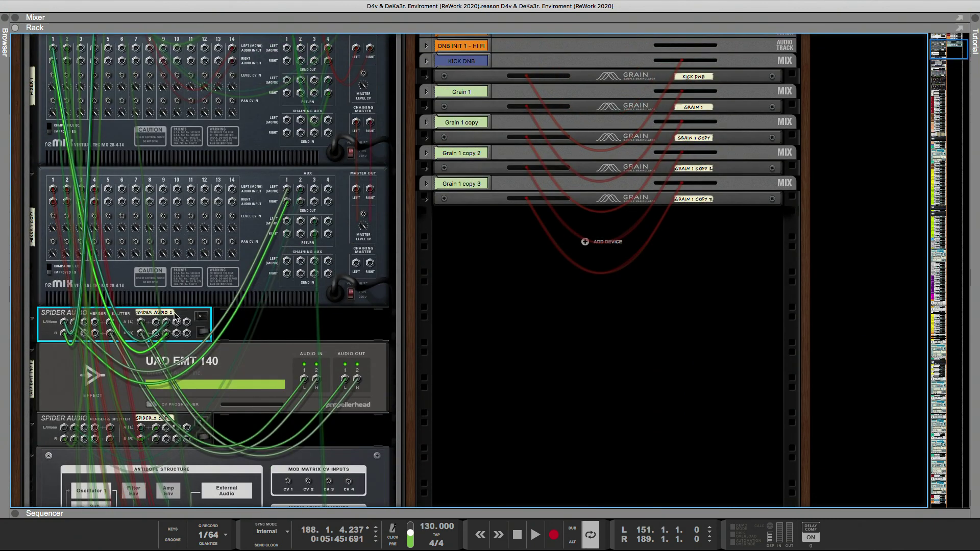
{"action": "left_click", "coordinate": [197, 420]}
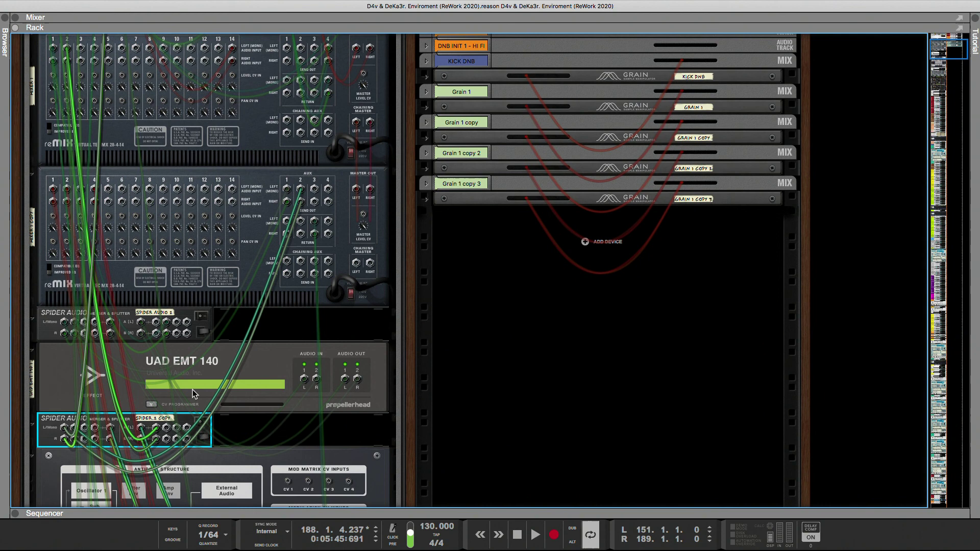
{"action": "scroll", "coordinate": [192, 388], "scroll_direction": "down", "scroll_amount": 10}
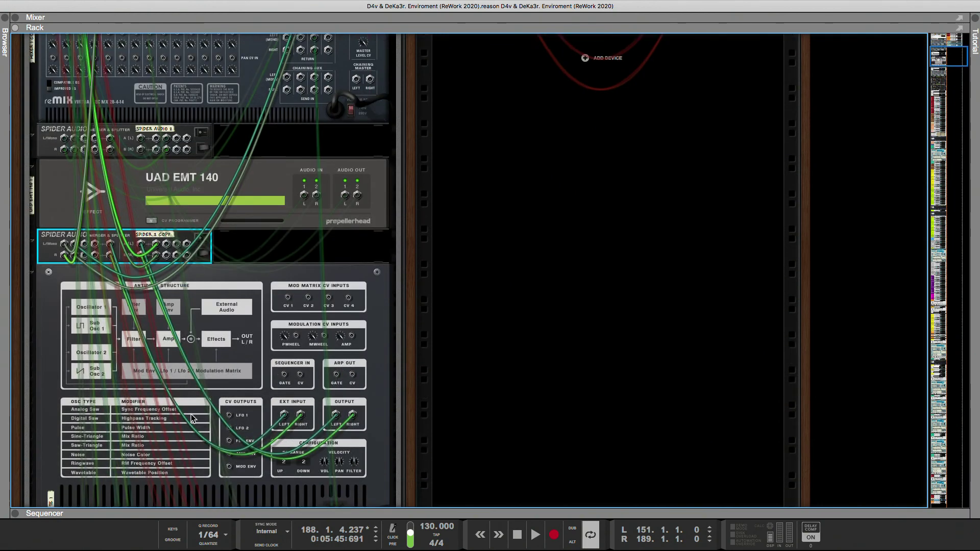
Place another copy of the Spider Audio splitter between the Antidote and the EMT 250
{"action": "scroll", "coordinate": [189, 415], "scroll_direction": "down", "scroll_amount": 5}
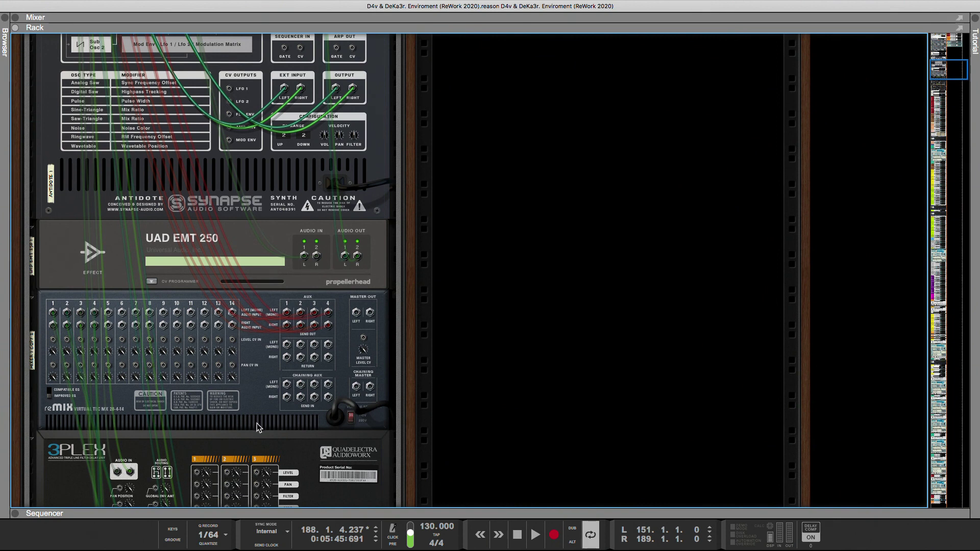
{"action": "scroll", "coordinate": [256, 423], "scroll_direction": "up", "scroll_amount": 3}
{"action": "left_click", "coordinate": [255, 348]}
{"action": "scroll", "coordinate": [250, 357], "scroll_direction": "up", "scroll_amount": 3}
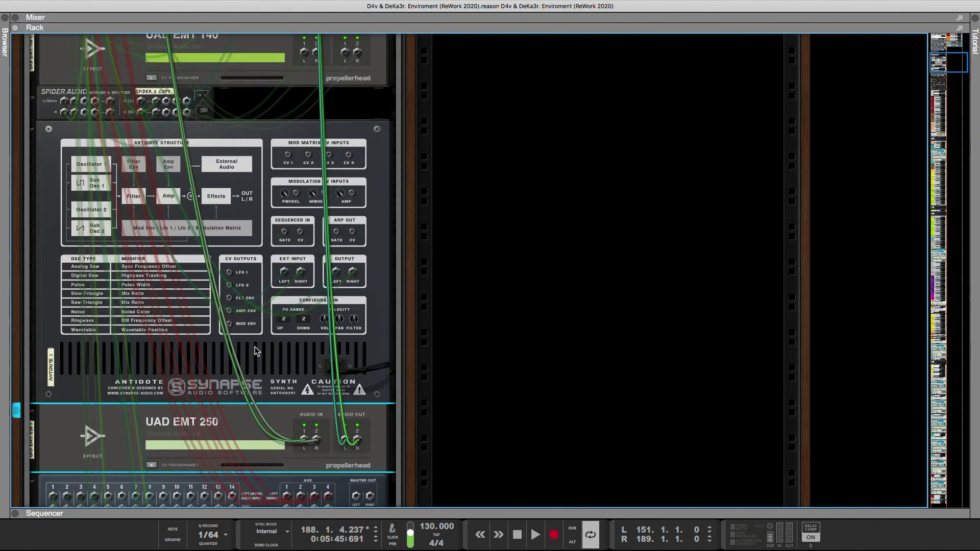
{"action": "left_click_drag", "start_coordinate": [127, 110], "coordinate": [139, 394]}
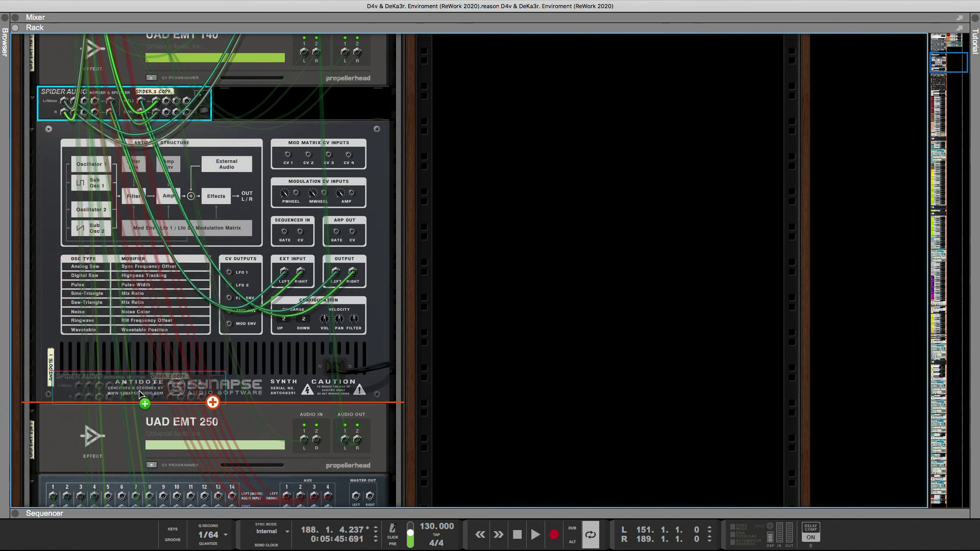